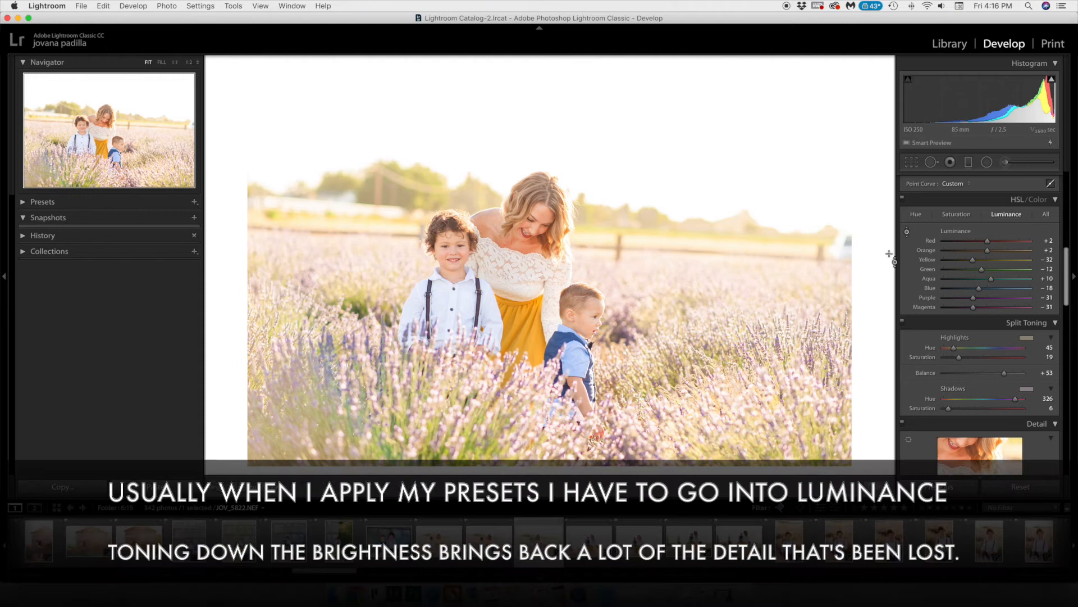
Step: Lower the photo's luminance to Red −2, Orange −17, Purple −51 and Magenta −52
drag(718, 330, 718, 339)
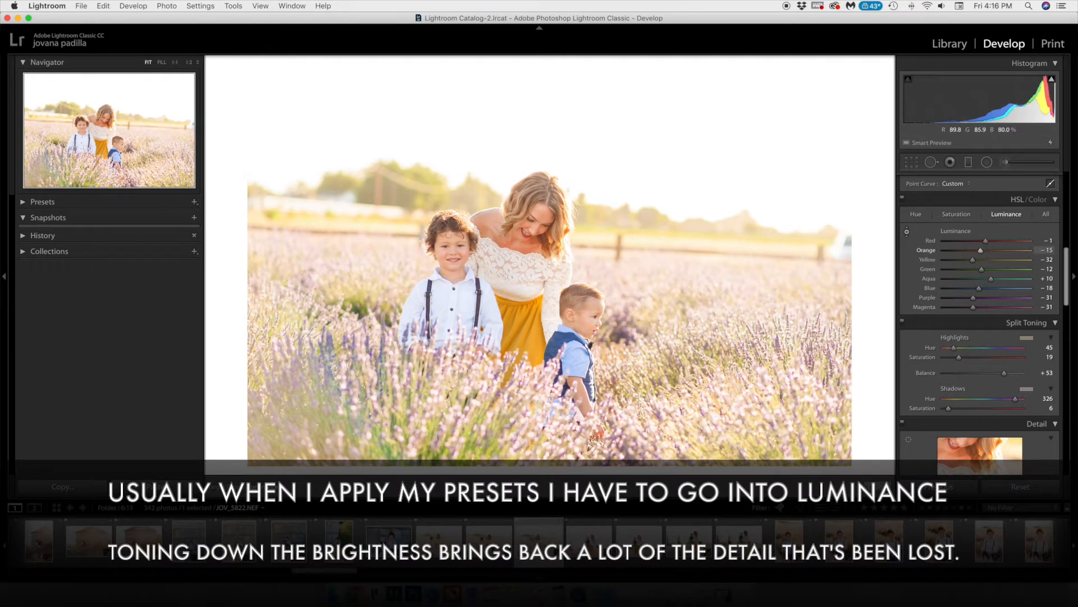
drag(973, 298, 965, 298)
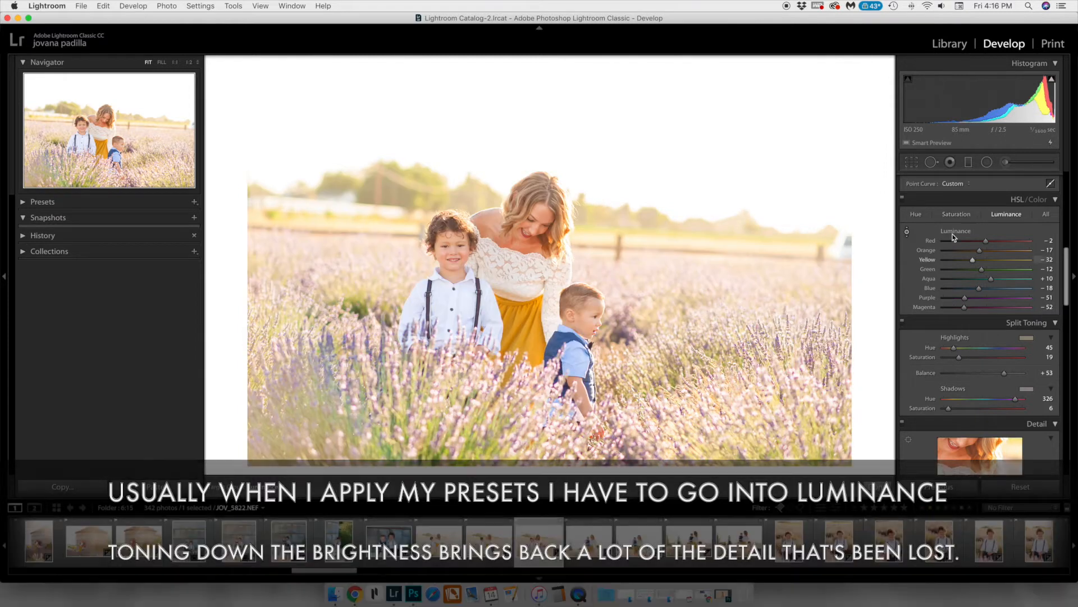
Step: Try straightening the photo with a crop angle of −3.02
key(r)
drag(881, 284, 880, 283)
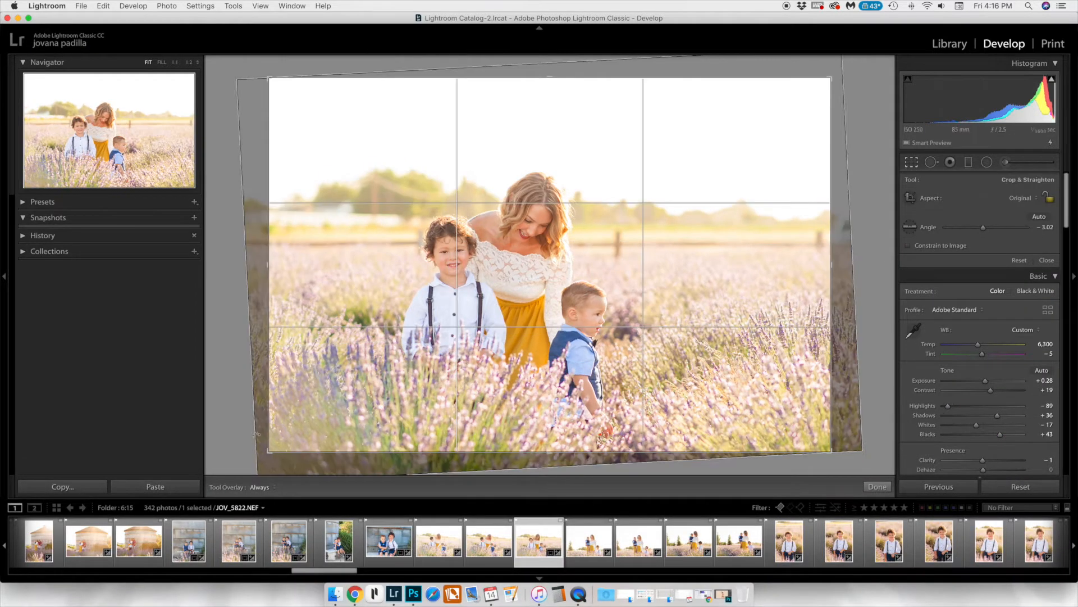
key(r)
Step: Try the Auto Upright correction, compare it with Upright off, and check the result in the crop view
scroll(989, 256, down, 15)
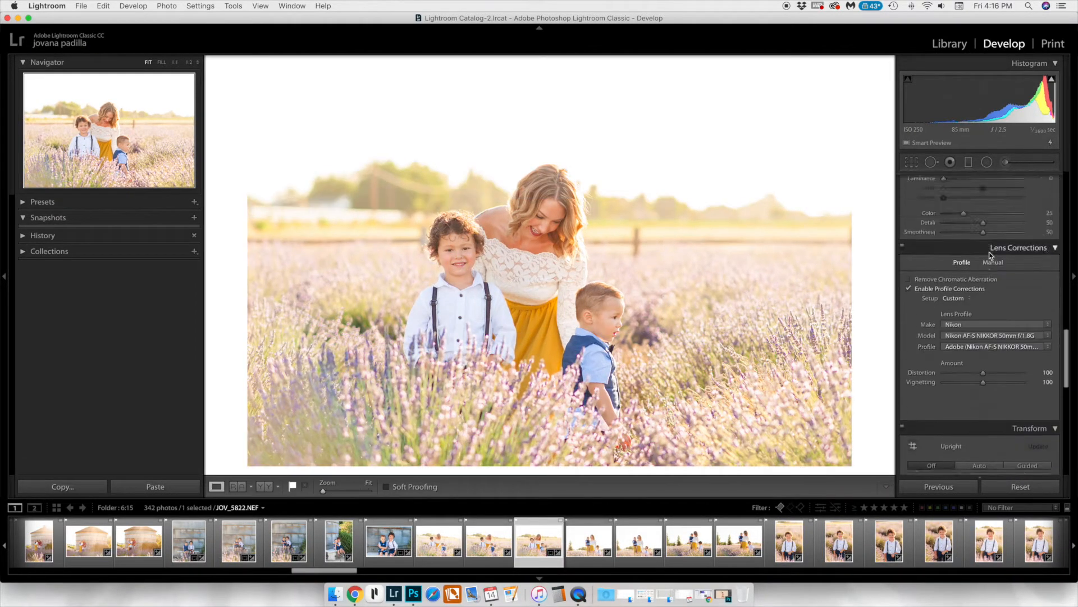
click(989, 383)
scroll(945, 202, up, 15)
scroll(945, 202, down, 12)
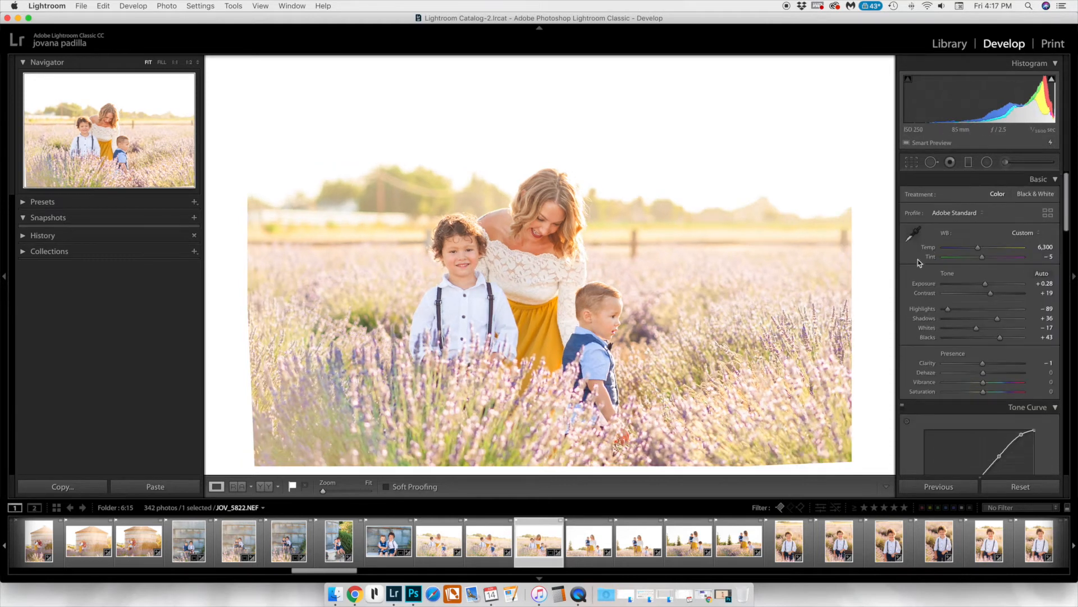
click(928, 387)
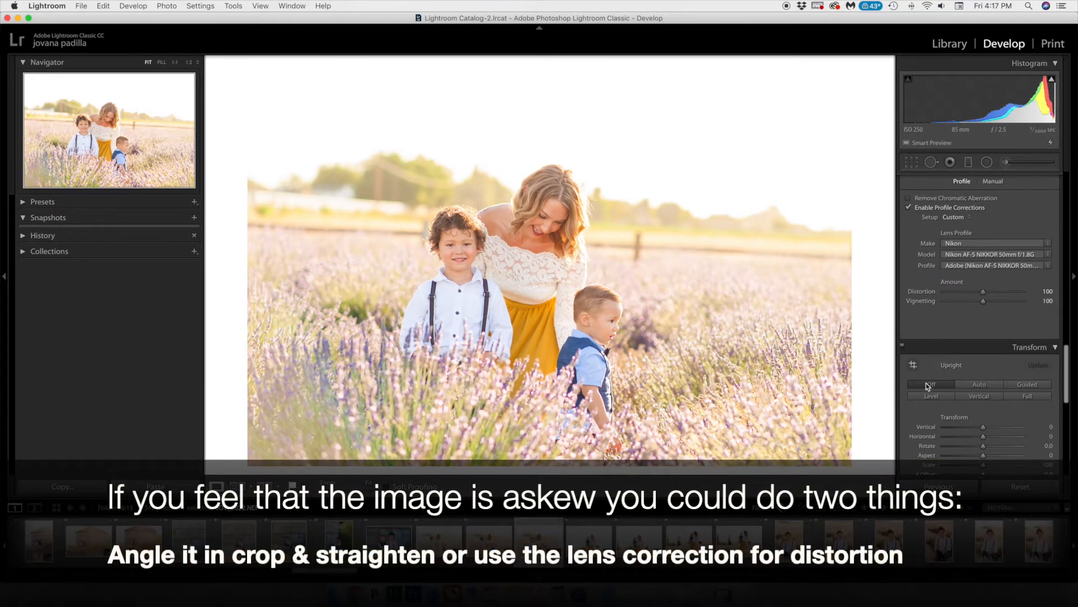
click(981, 387)
scroll(941, 381, up, 5)
key(r)
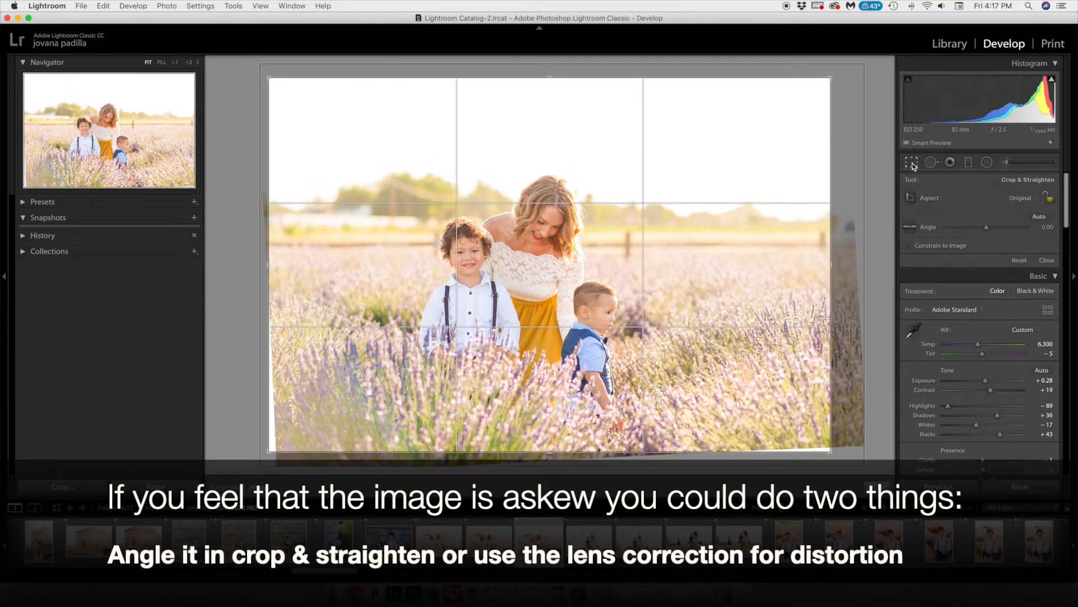
click(1047, 260)
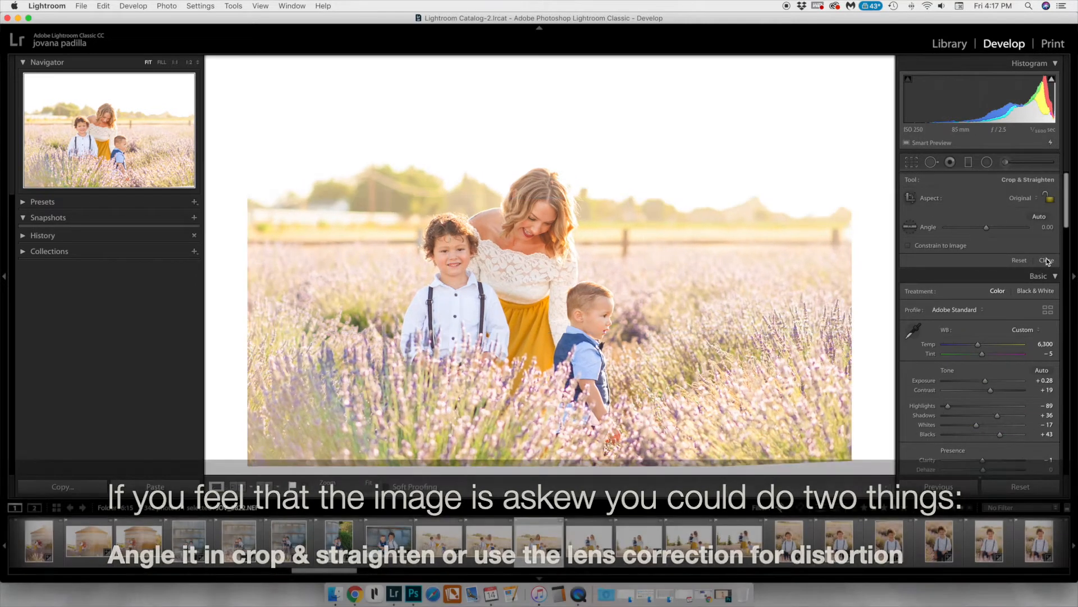
Step: Check the effect of the lens profile corrections and set the Upright transform to Off
scroll(981, 317, up, 5)
scroll(982, 318, down, 5)
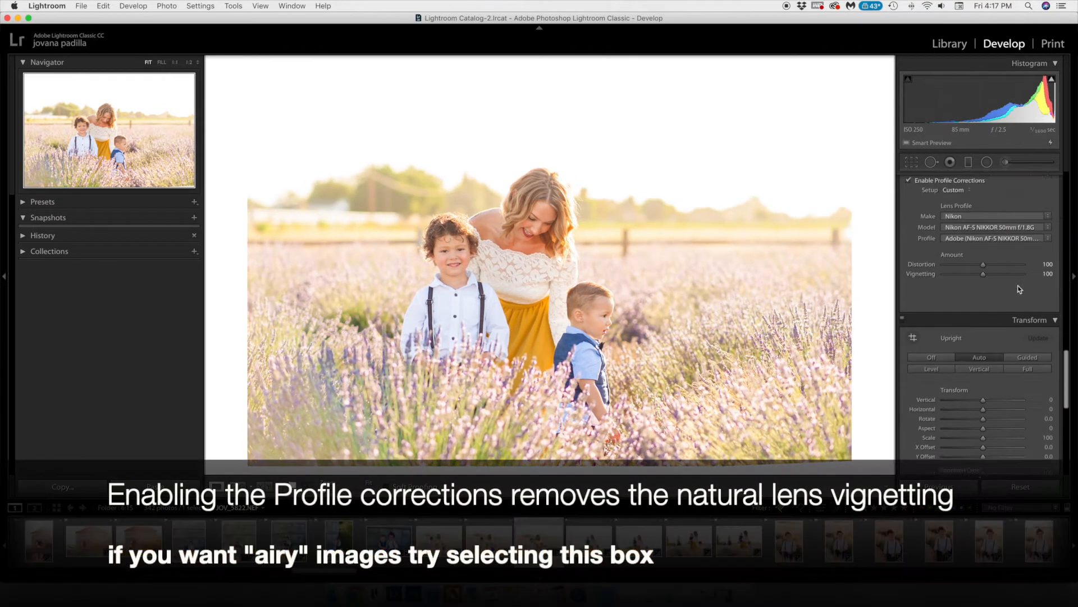
click(910, 238)
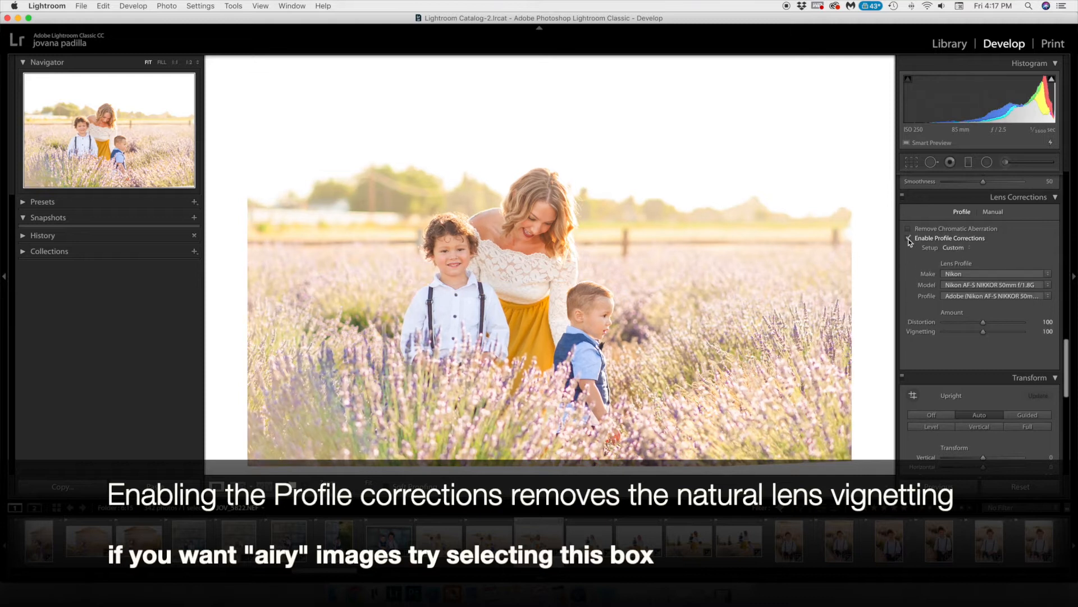
scroll(909, 241, down, 4)
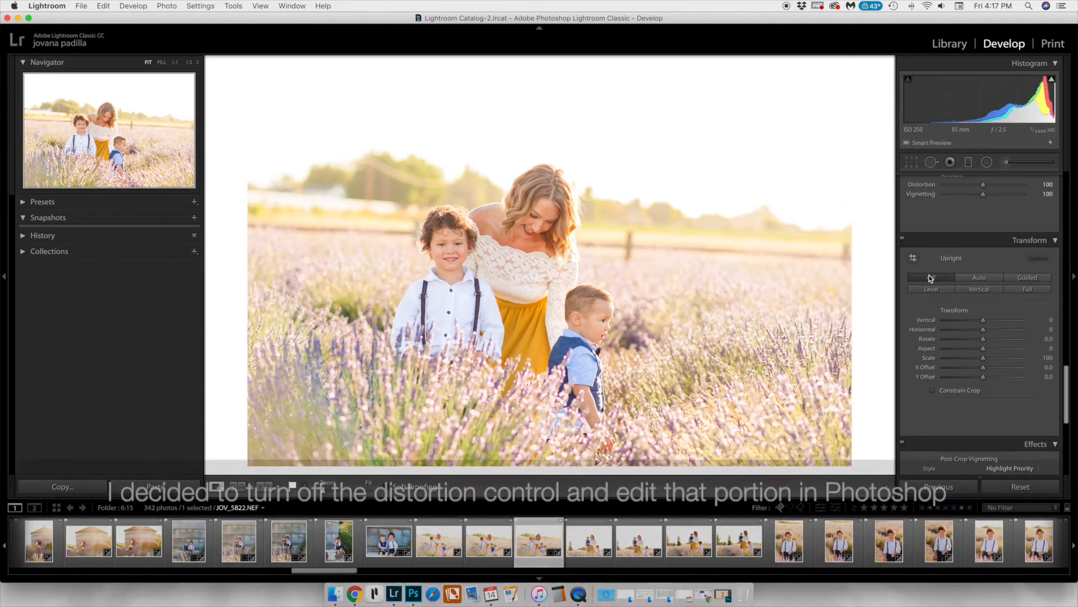
Step: Paint over the bright lavender behind the family with a size 13 adjustment brush using the Burn (Darken) effect
click(1027, 163)
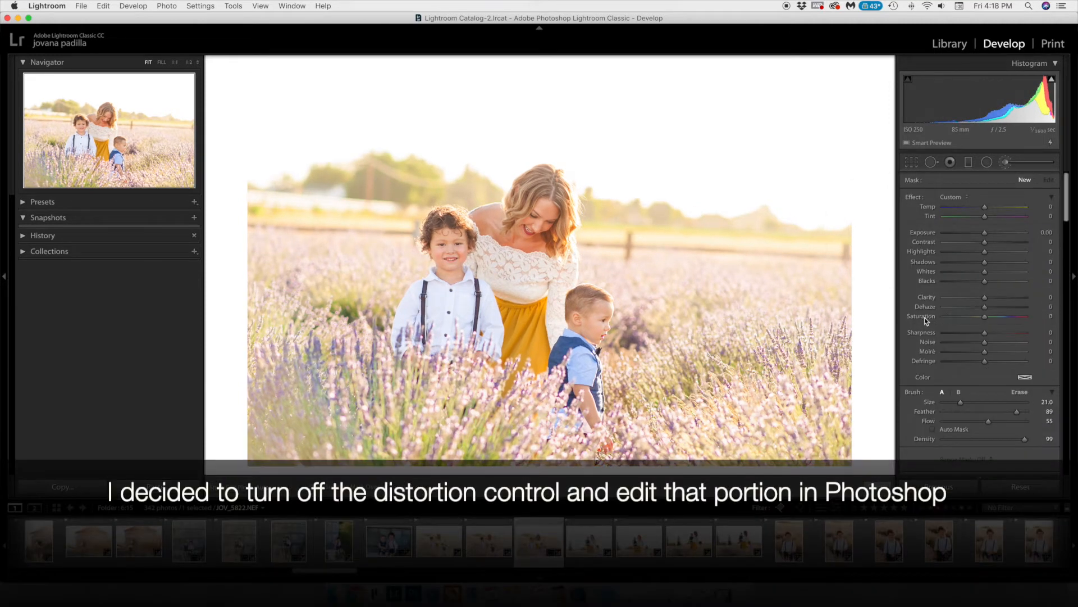
click(953, 197)
click(971, 340)
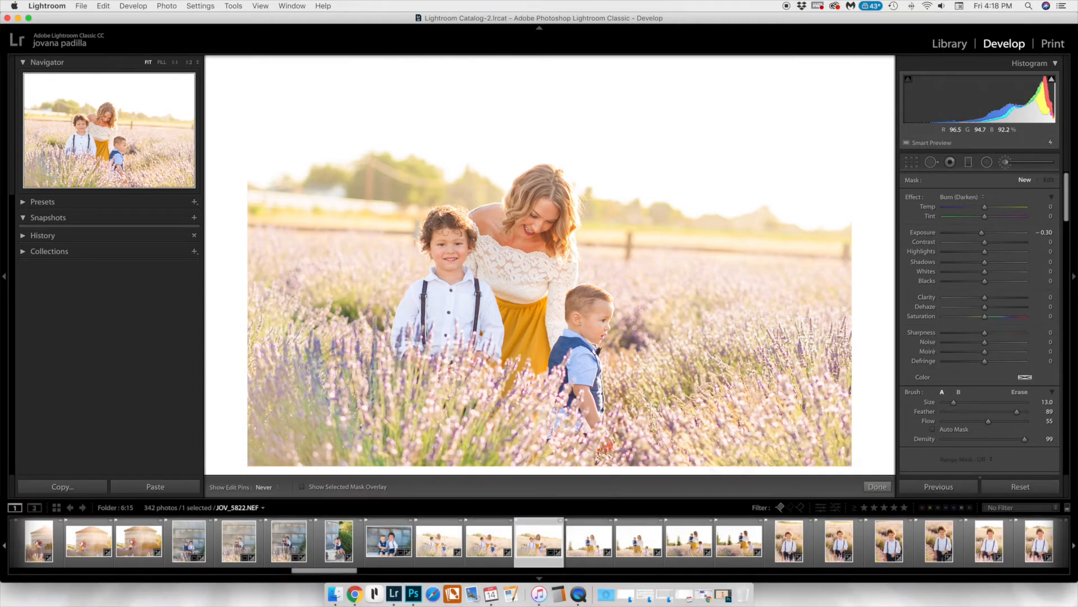
mouse_move(696, 278)
mouse_down()
mouse_move(691, 304)
mouse_move(440, 372)
mouse_move(404, 255)
mouse_up()
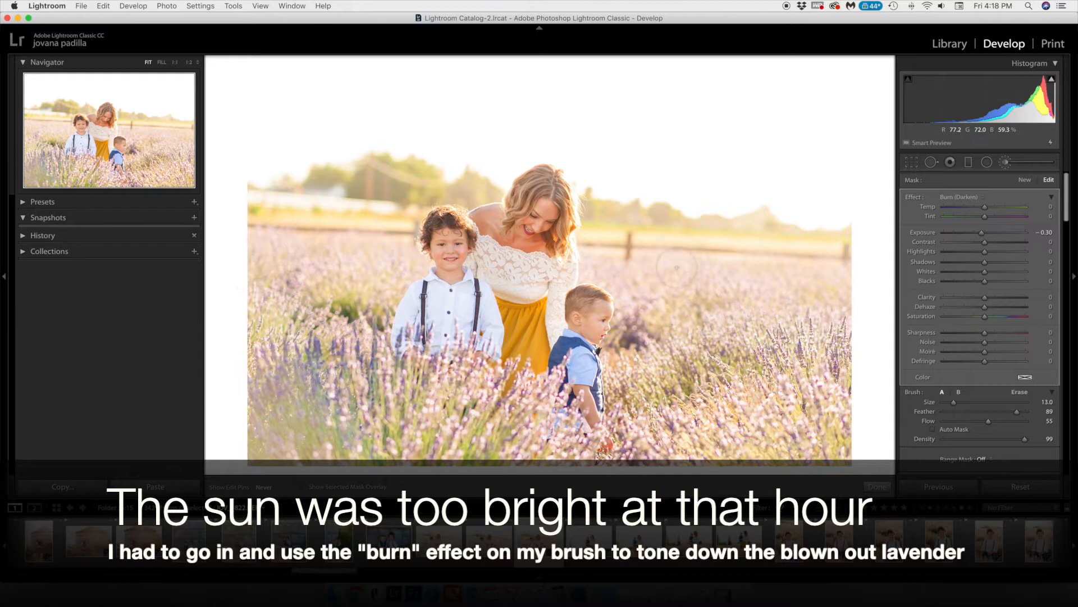
Step: Set the burn brush to Highlights −33 and Whites −39, and darken the lavender beside the younger boy with a size 22, auto-masked brush
mouse_move(984, 271)
mouse_down()
mouse_move(968, 272)
mouse_move(972, 253)
mouse_up()
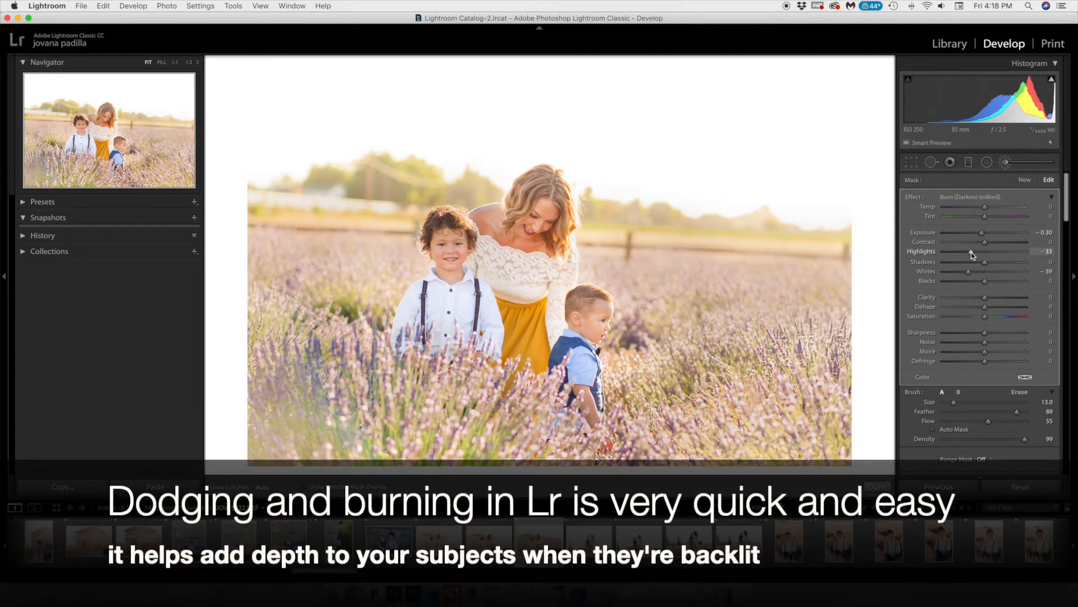
scroll(820, 345, up, 5)
drag(820, 345, 646, 368)
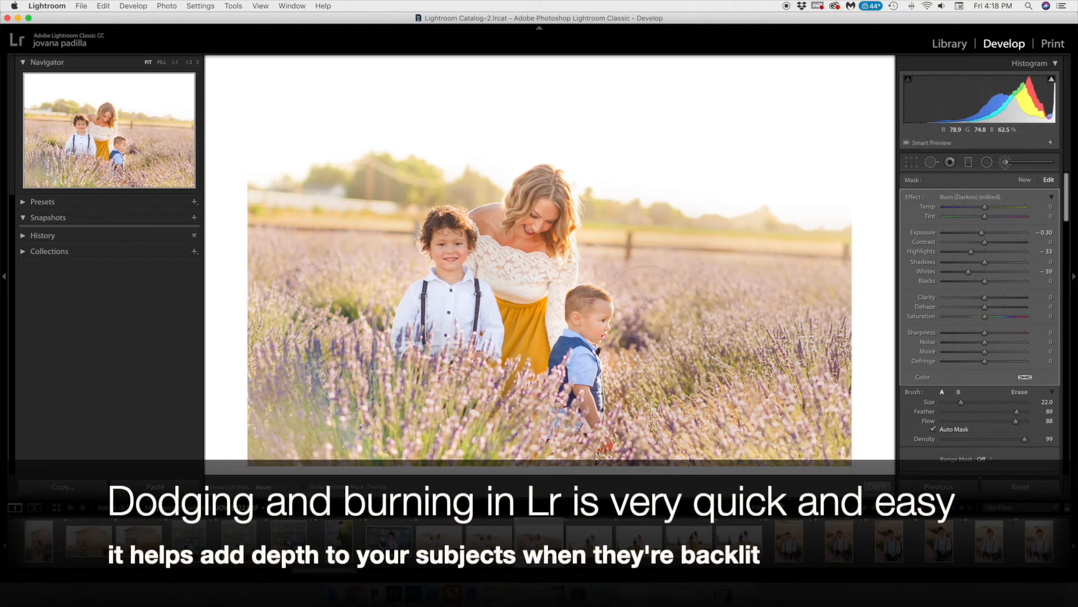
Step: Erase the burn around the older boy's head and shoulders with a small auto-masked eraser brush, and finish the brush adjustment
key(alt)
mouse_move(475, 221)
mouse_down()
mouse_move(444, 247)
mouse_move(452, 226)
mouse_up()
drag(415, 268, 413, 226)
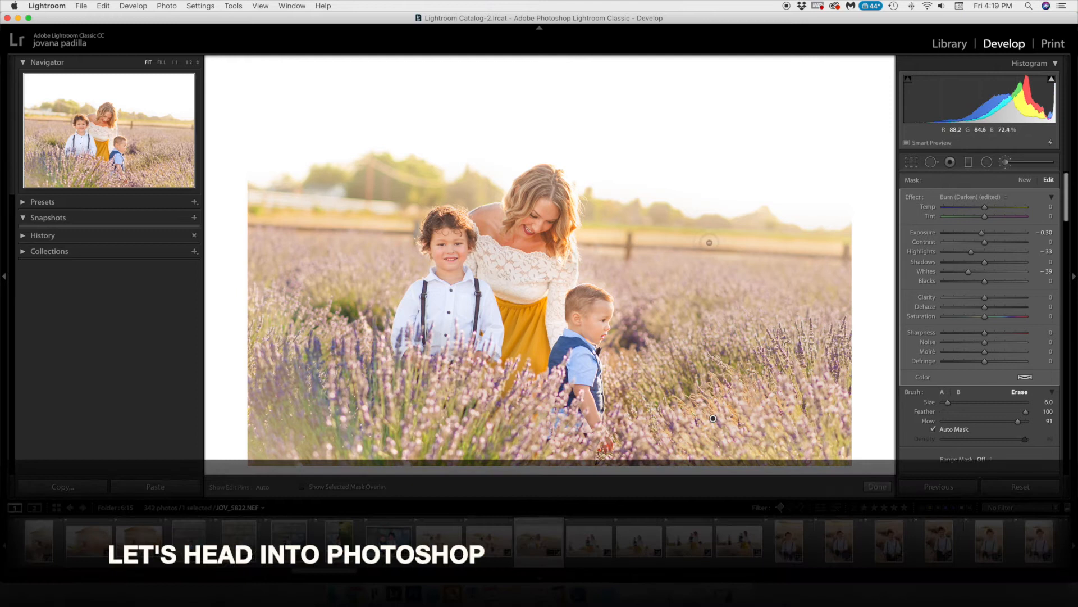
click(877, 486)
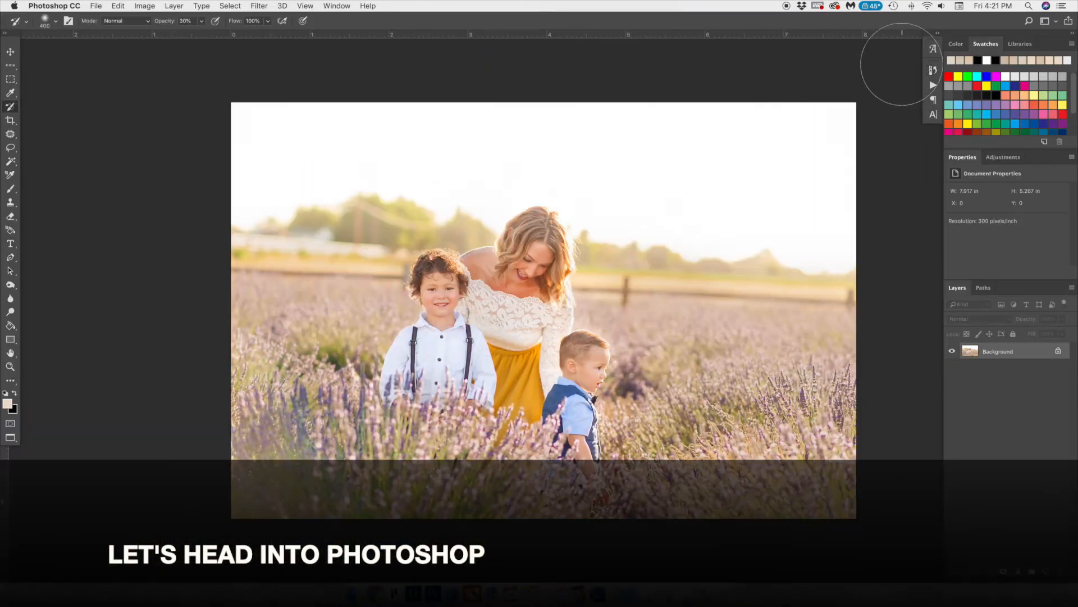
Step: Straighten and crop the photo in Photoshop to about 8.11 × 5.11 in
key(c)
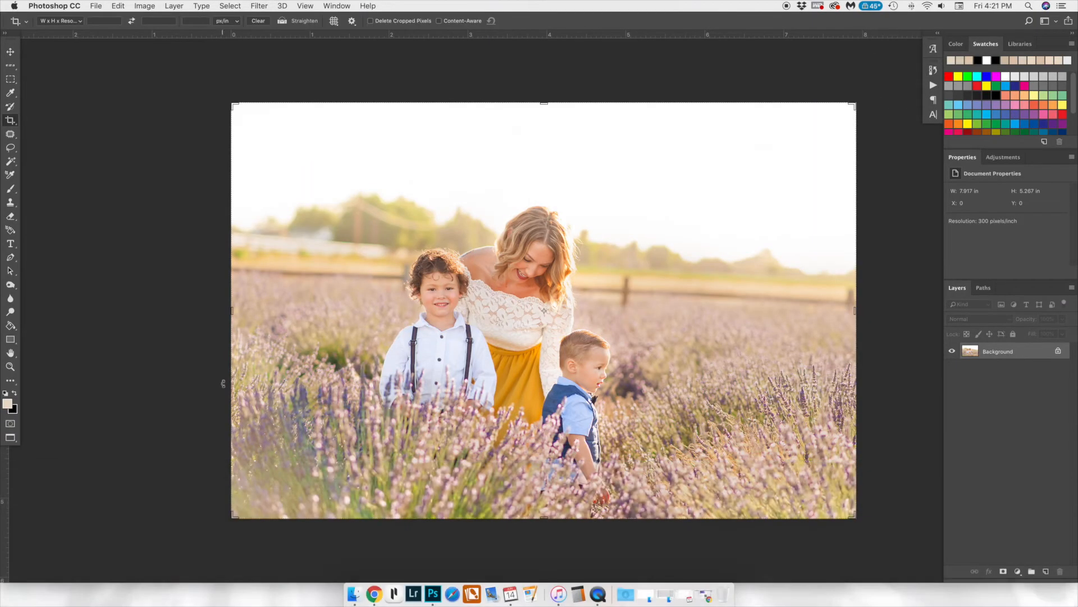
drag(508, 545, 510, 541)
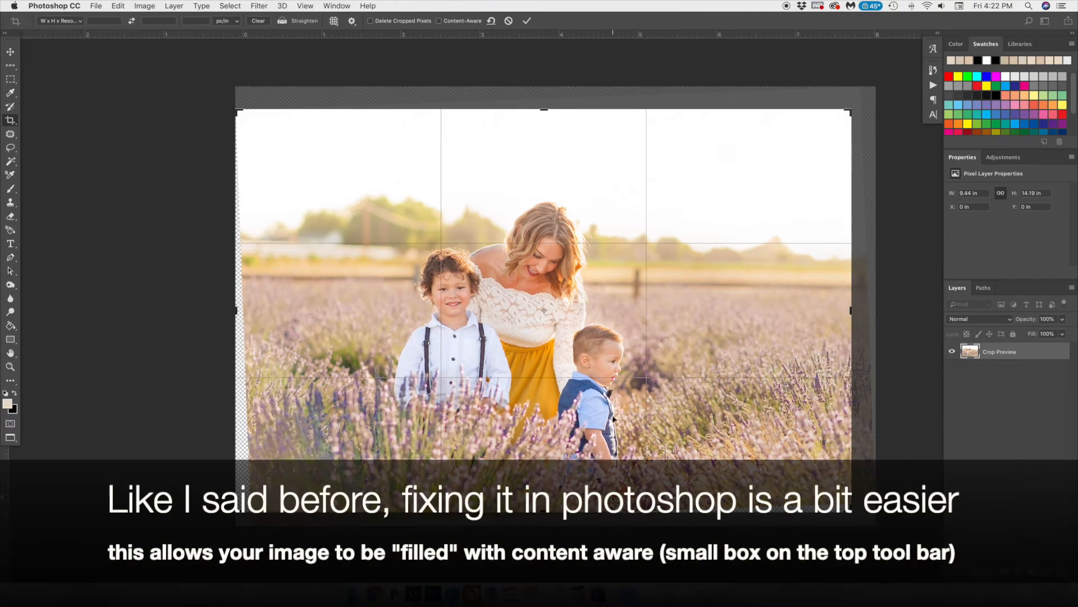
key(Return)
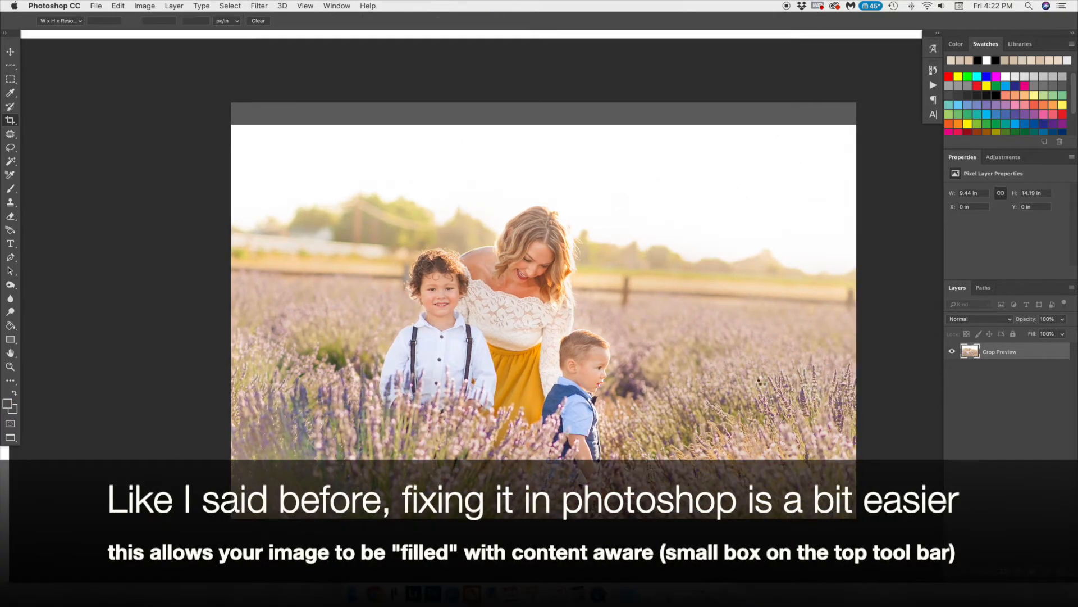
Step: Flatten the cropped photo into a single background layer
key(b)
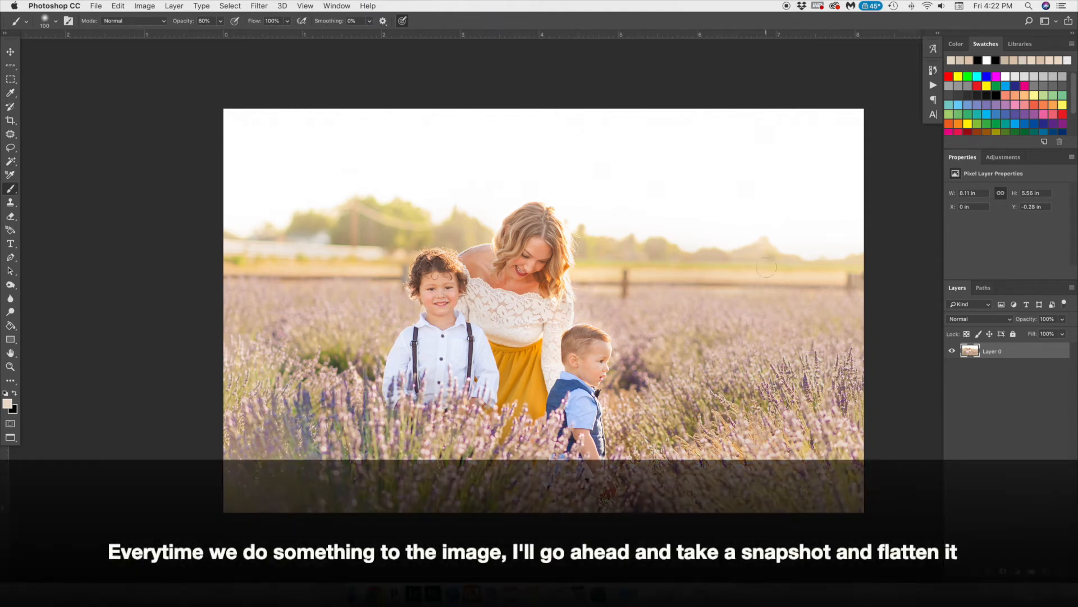
right_click(1018, 350)
click(965, 451)
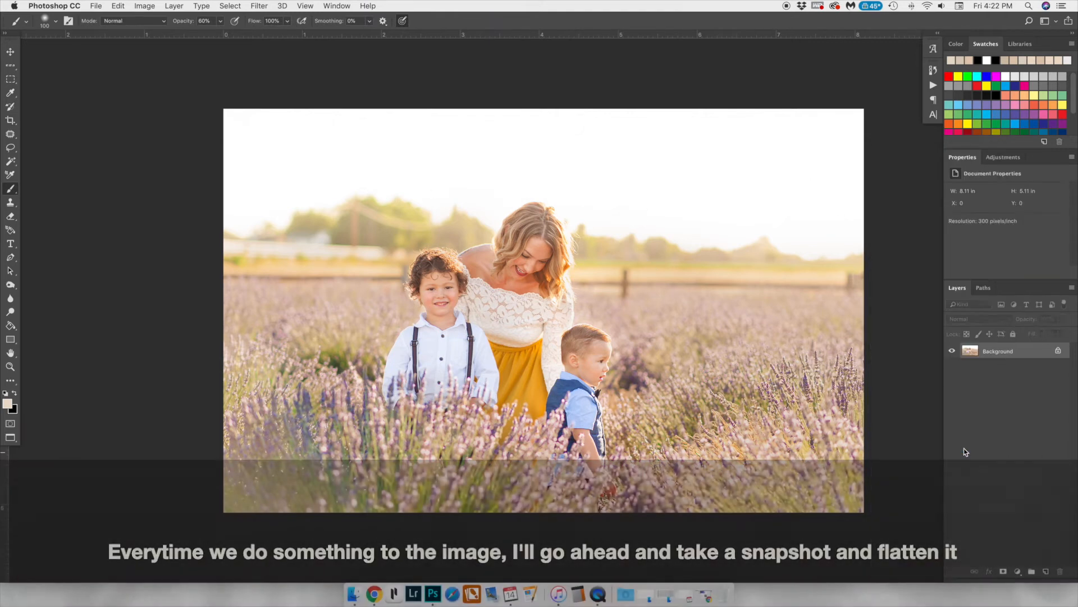
Step: Search the Mac for "overlay" and place the purple sunset cloud image 1.jpg as an embedded layer
click(96, 5)
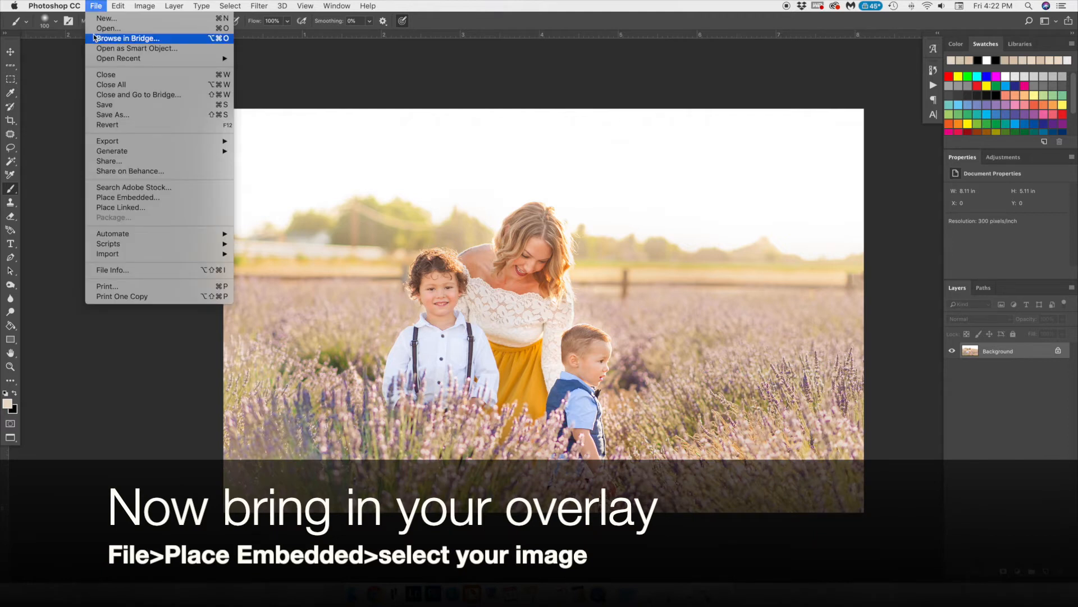
click(73, 74)
click(96, 5)
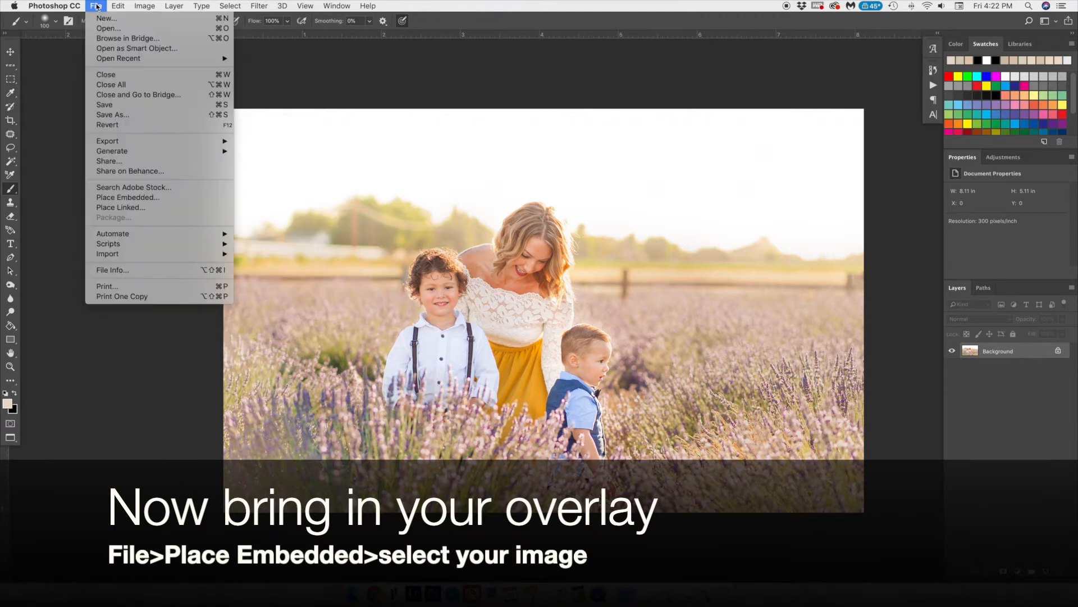
click(141, 199)
click(522, 107)
click(660, 107)
text(overlay)
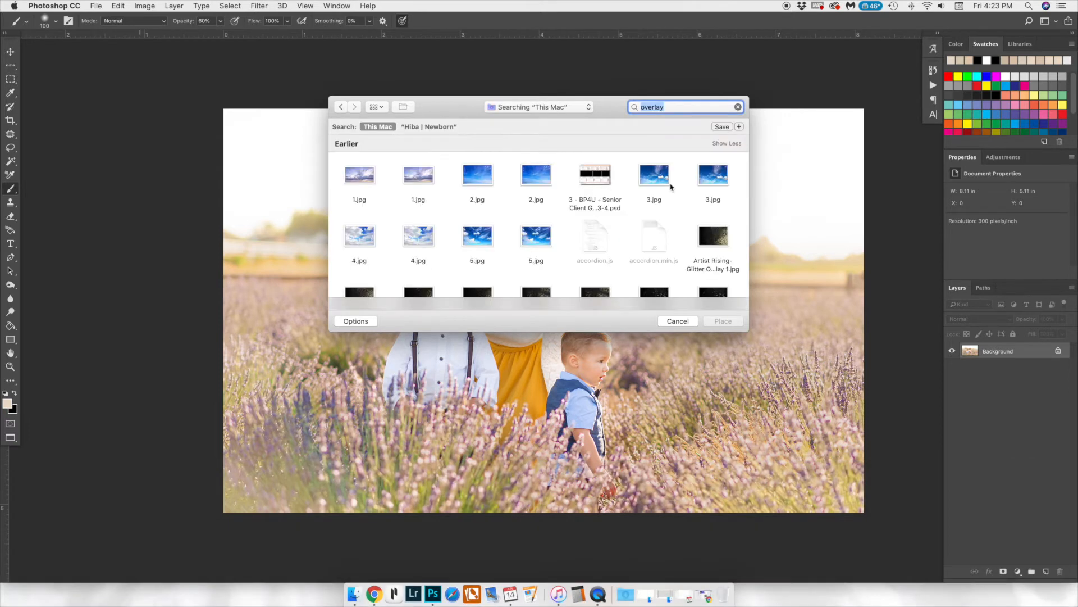
scroll(671, 187, down, 10)
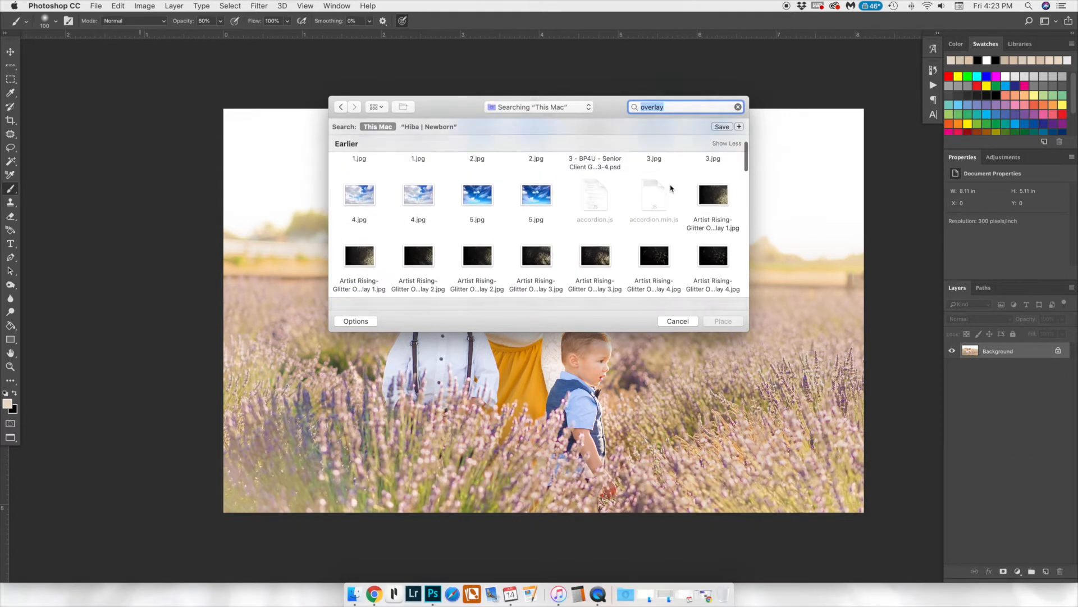
scroll(675, 187, up, 10)
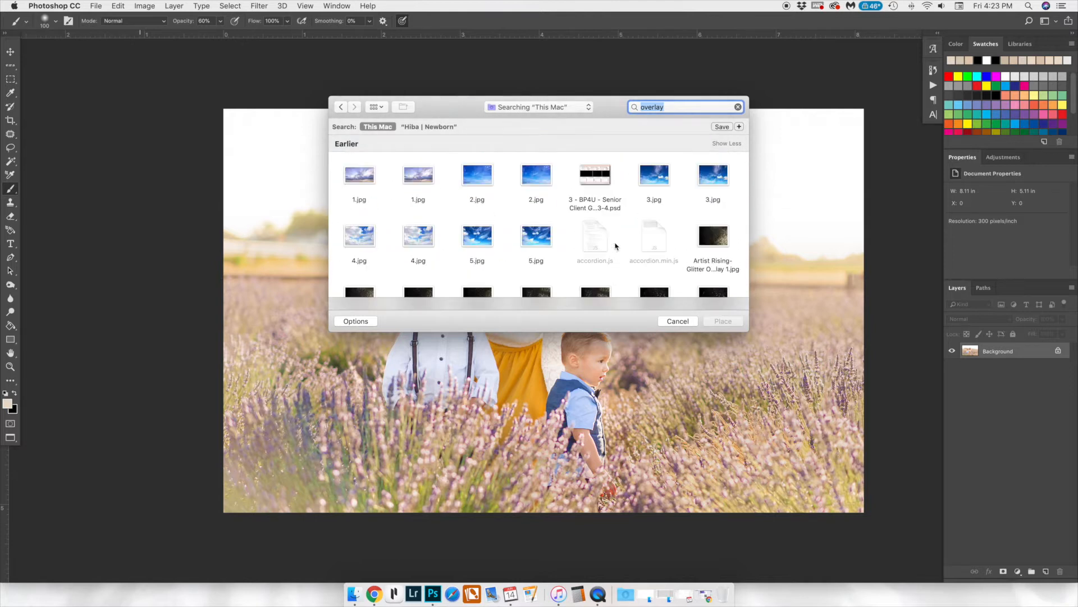
drag(366, 175, 261, 202)
Step: Resize the sky overlay to about 8.11 × 3.94 in, matching the photo's width, and place it over the photo's upper half
drag(646, 267, 641, 169)
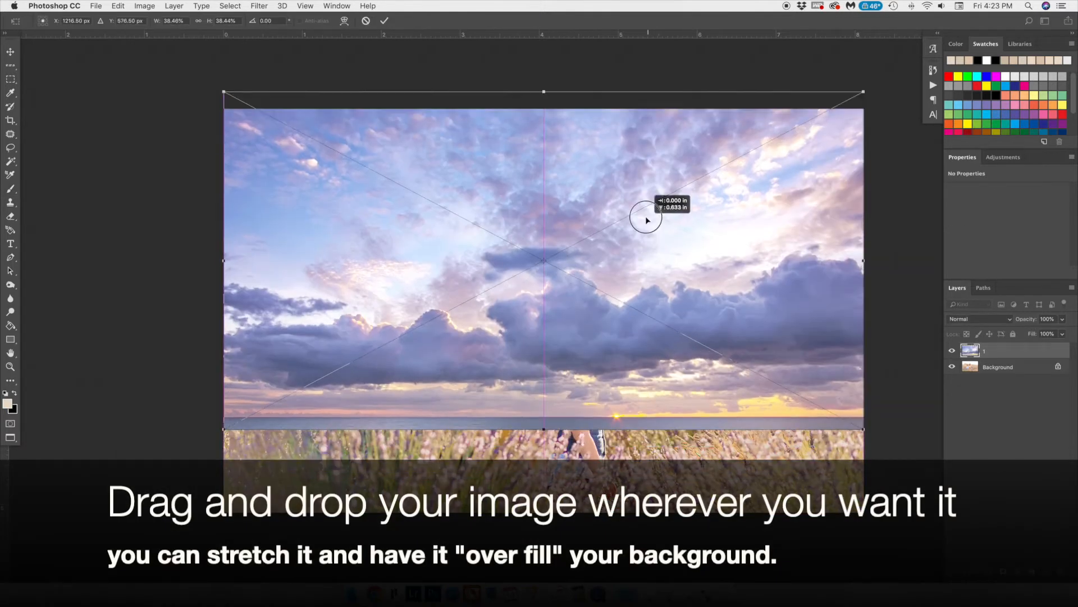
drag(218, 381, 219, 371)
drag(859, 371, 871, 355)
drag(811, 299, 816, 235)
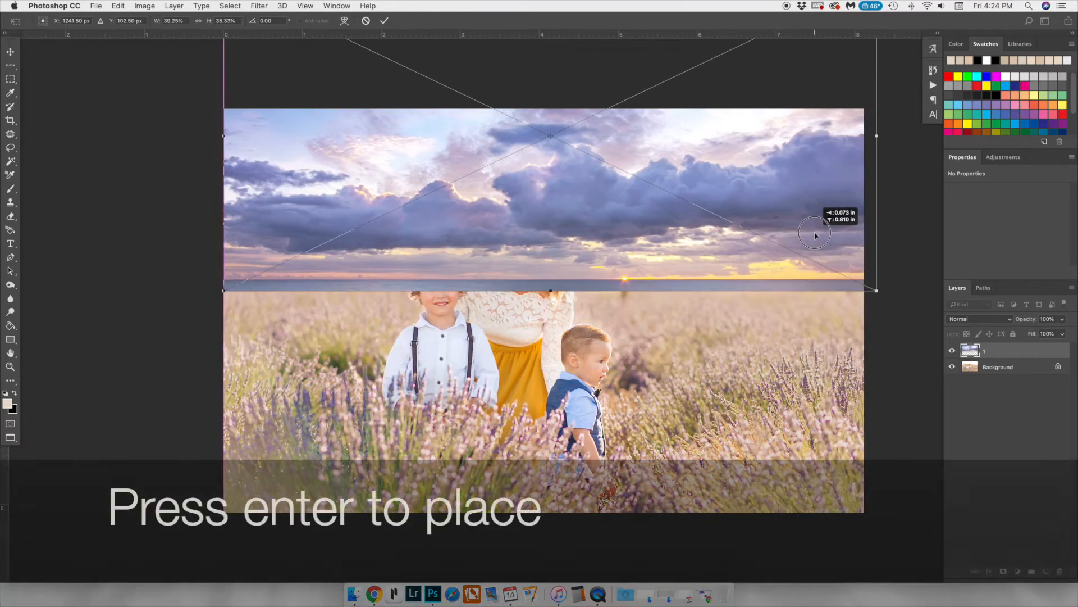
scroll(843, 185, down, 1)
drag(877, 123, 863, 123)
key(Return)
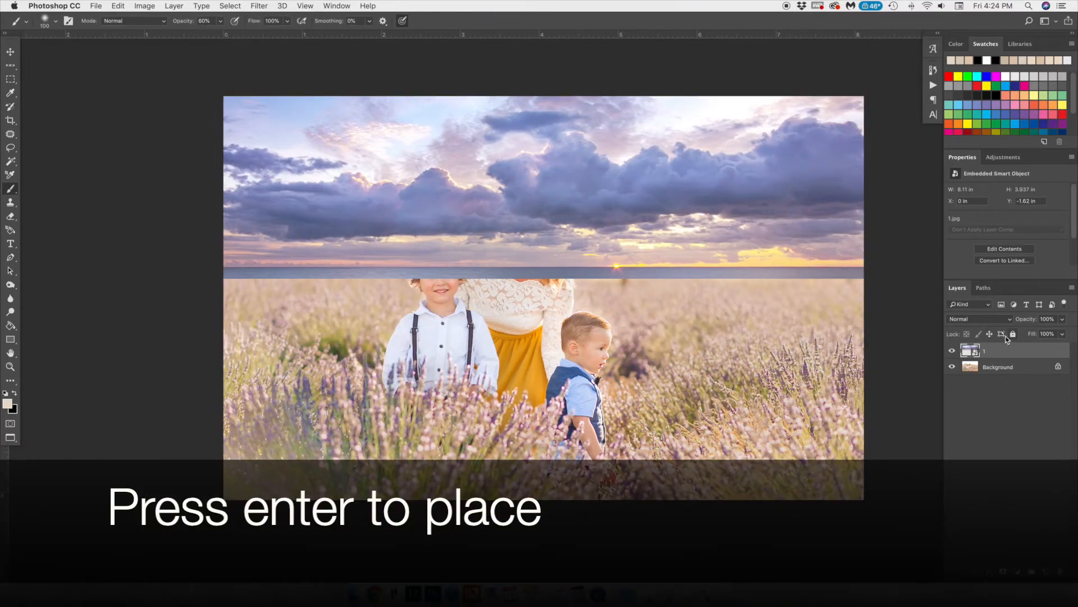
Step: Hide the sky overlay layer and select the blown-out sky around the trees and the mother's hair with the Magic Wand
click(952, 351)
key(w)
click(696, 146)
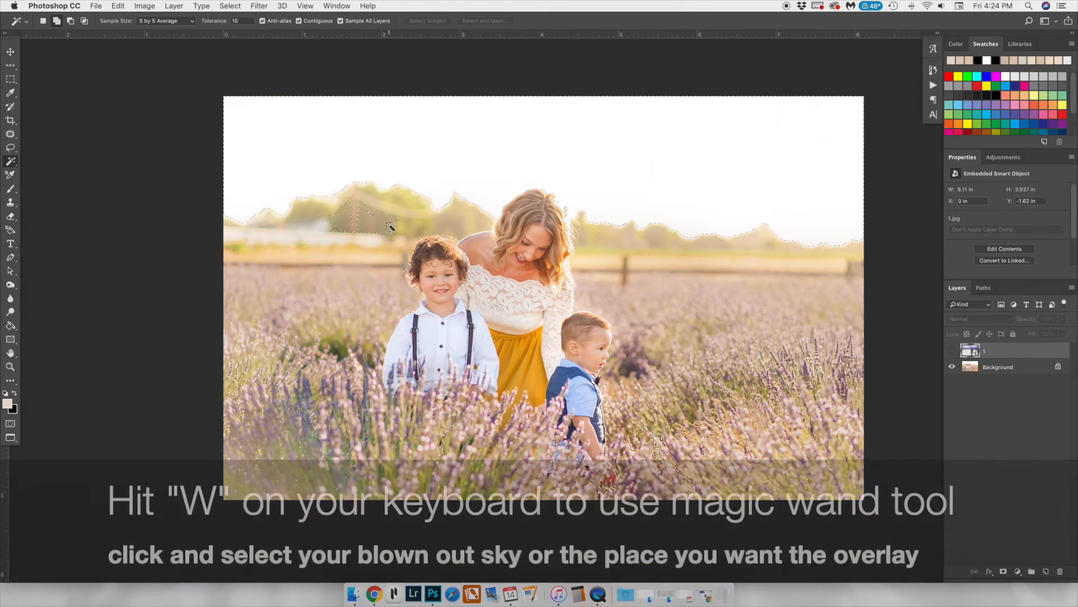
shift+click(318, 214)
shift+click(322, 253)
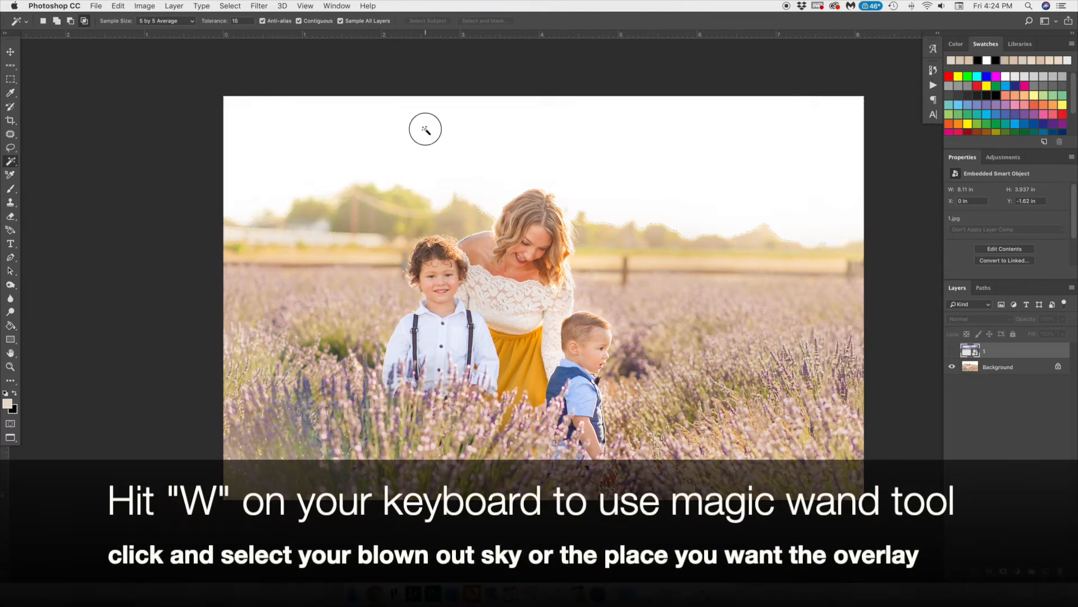
shift+click(392, 191)
key(z)
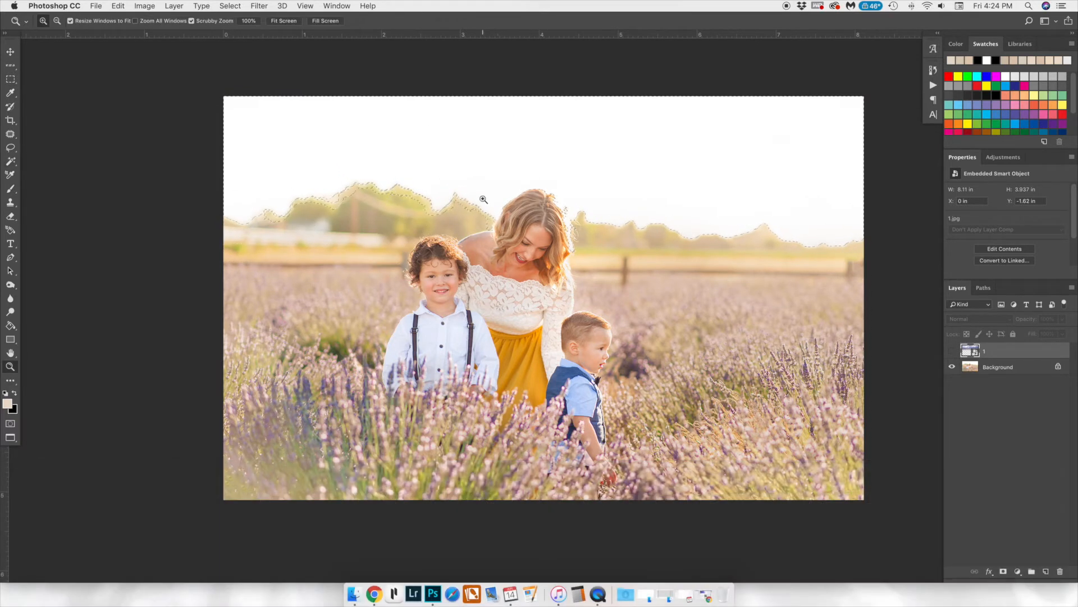
scroll(676, 282, right, 3)
Step: Show the sky overlay layer again and add a new empty layer above it
click(952, 353)
click(1046, 572)
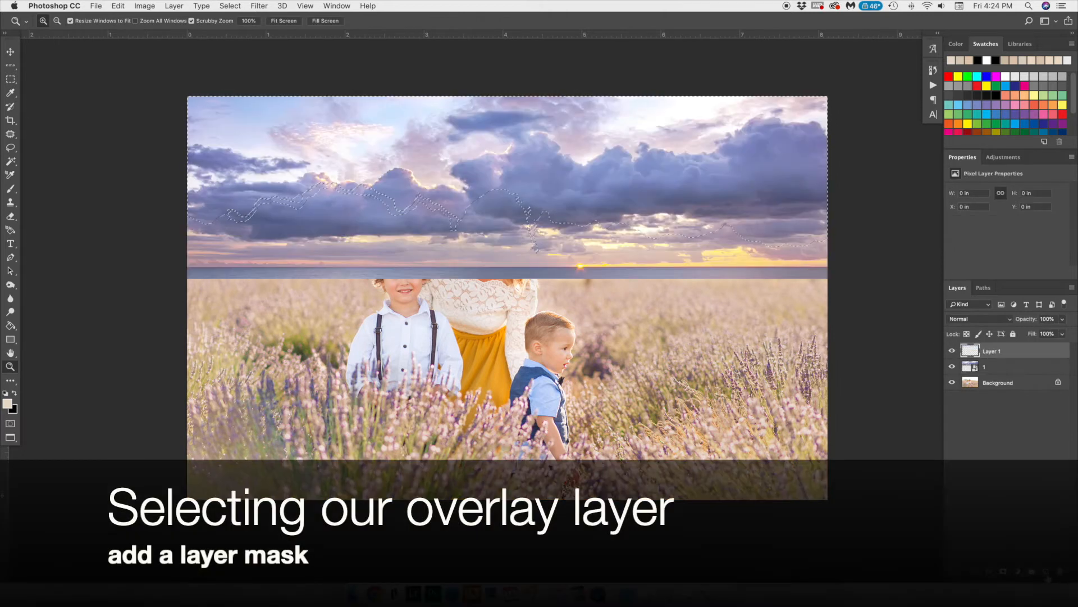
Step: Undo the new empty layer and mask the sky overlay with the current sky selection
key(super+z)
click(1004, 571)
Step: Paint white with a smaller soft brush on the overlay's mask along the tree line to hide the bright selection edge
key(b)
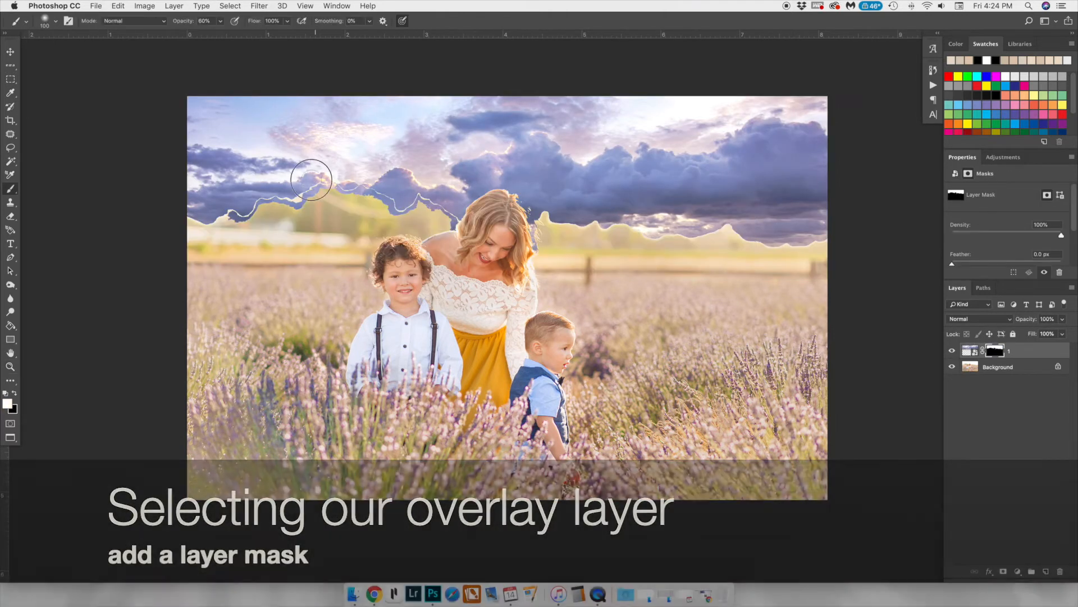
key(bracketleft)
key(bracketleft)
key(bracketleft)
key(bracketleft)
scroll(241, 207, left, 5)
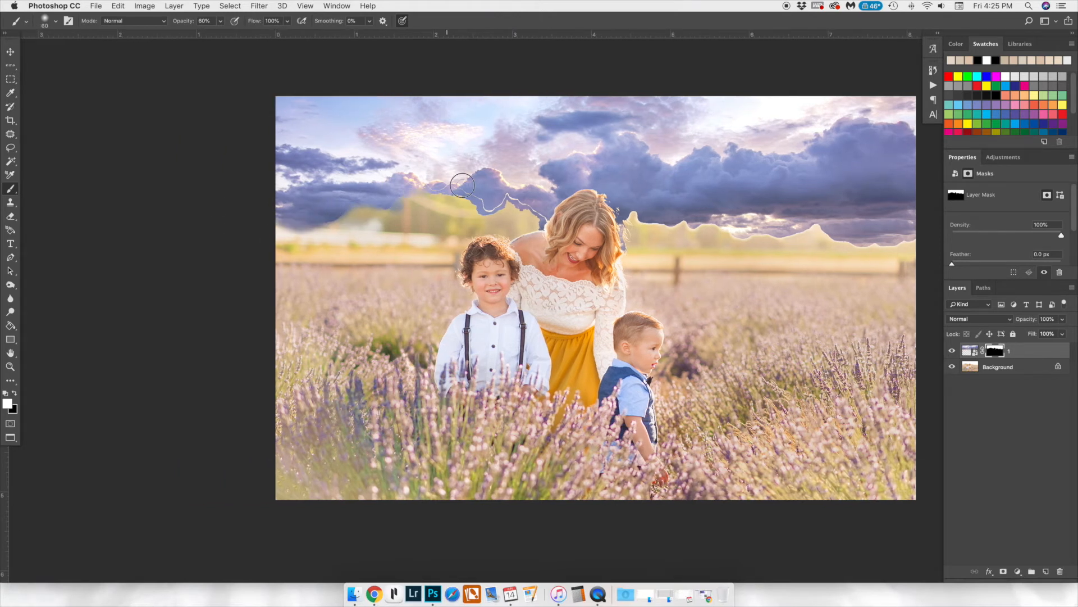
drag(848, 240, 696, 220)
mouse_move(547, 200)
mouse_down()
mouse_move(533, 225)
mouse_move(517, 211)
mouse_up()
drag(466, 200, 366, 203)
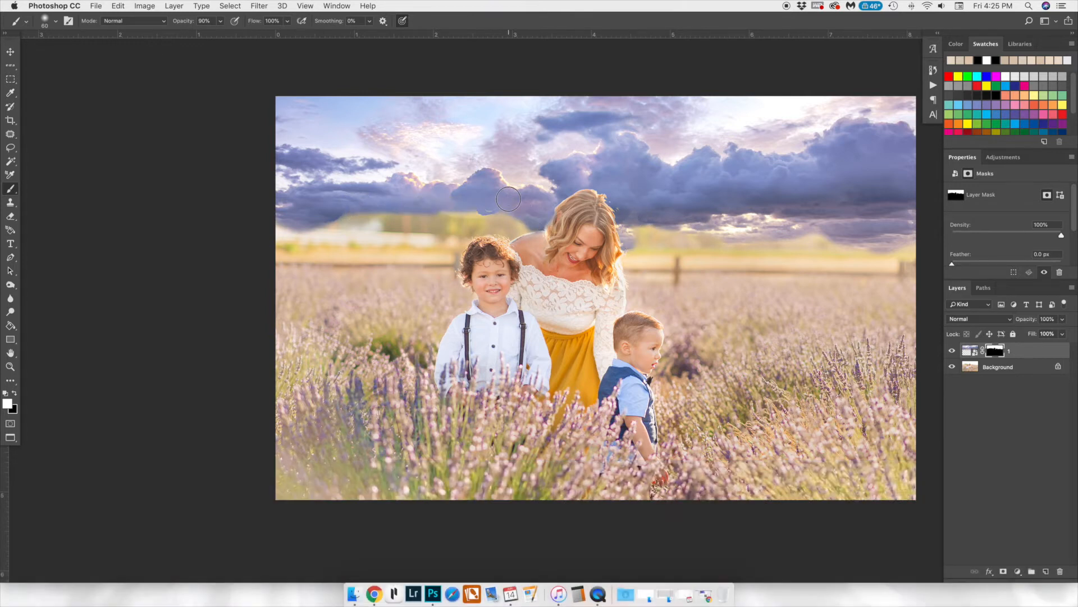
Step: Paint white on the mask at 90% opacity to extend the overlay sky down to the horizon on both sides of the family
mouse_move(664, 239)
mouse_down()
mouse_move(846, 230)
mouse_move(888, 243)
mouse_move(887, 256)
mouse_up()
key(])
key(])
drag(649, 212, 660, 264)
mouse_move(480, 213)
mouse_down()
mouse_move(402, 228)
mouse_move(508, 221)
mouse_move(368, 242)
mouse_up()
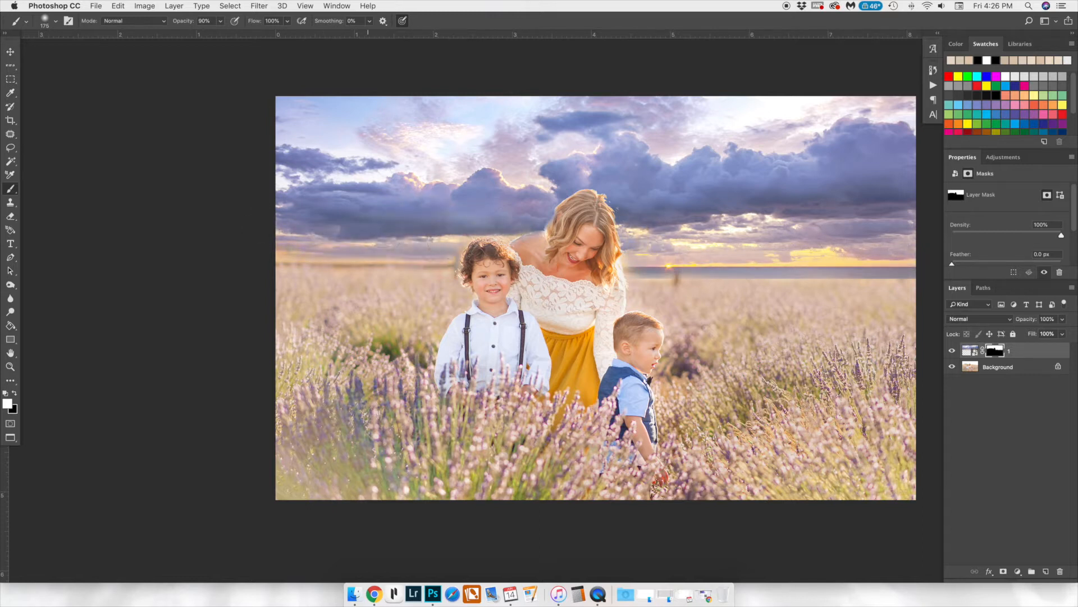
Step: Paint black on the mask to clear the overlay from the field below the horizon, the boy's curls and the mother's shoulder
key(x)
mouse_move(629, 272)
mouse_down()
mouse_move(885, 273)
mouse_move(685, 271)
mouse_move(845, 286)
mouse_up()
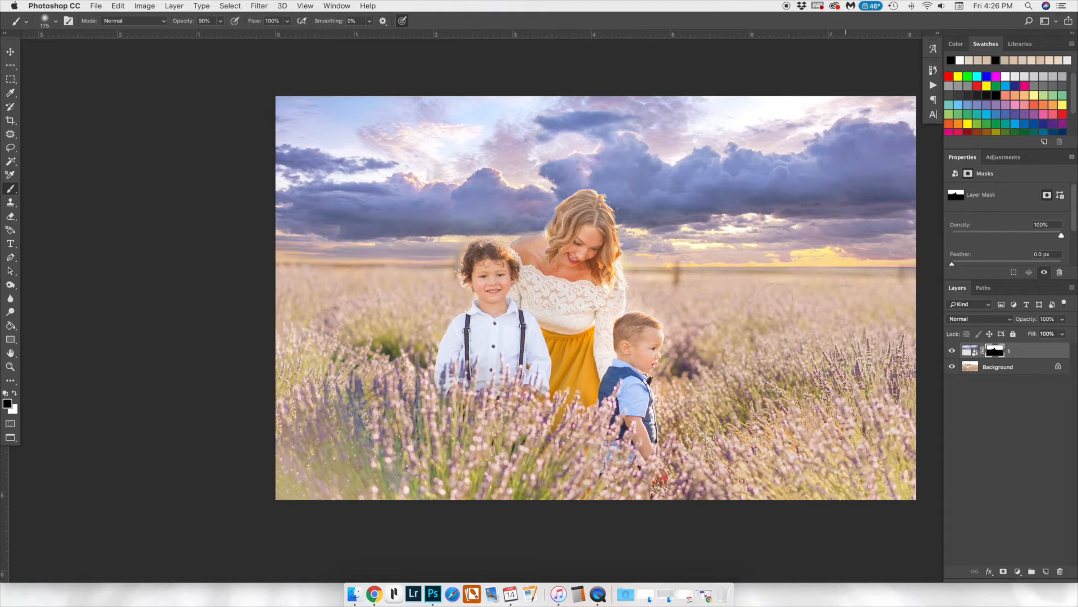
key(super+plus)
key(super+plus)
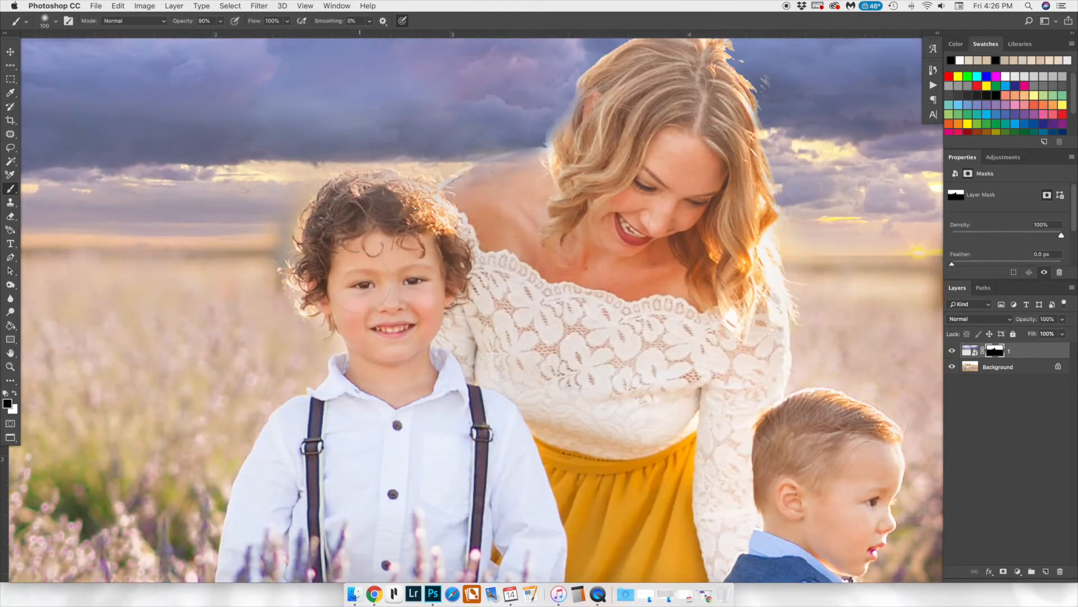
drag(396, 191, 340, 188)
key(bracketleft)
key(bracketleft)
key(bracketleft)
key(bracketleft)
mouse_move(542, 172)
mouse_down()
mouse_move(489, 176)
mouse_move(546, 164)
mouse_move(589, 115)
mouse_move(575, 127)
mouse_up()
Step: Paint white on the mask around the mother's hair, lowering the brush opacity to 20% for the outer strands
scroll(602, 152, up, 5)
key(x)
mouse_move(706, 112)
mouse_down()
mouse_move(764, 230)
mouse_move(775, 314)
mouse_up()
key(2)
mouse_move(770, 182)
mouse_down()
mouse_move(713, 119)
mouse_move(780, 194)
mouse_up()
key(bracketleft)
key(bracketleft)
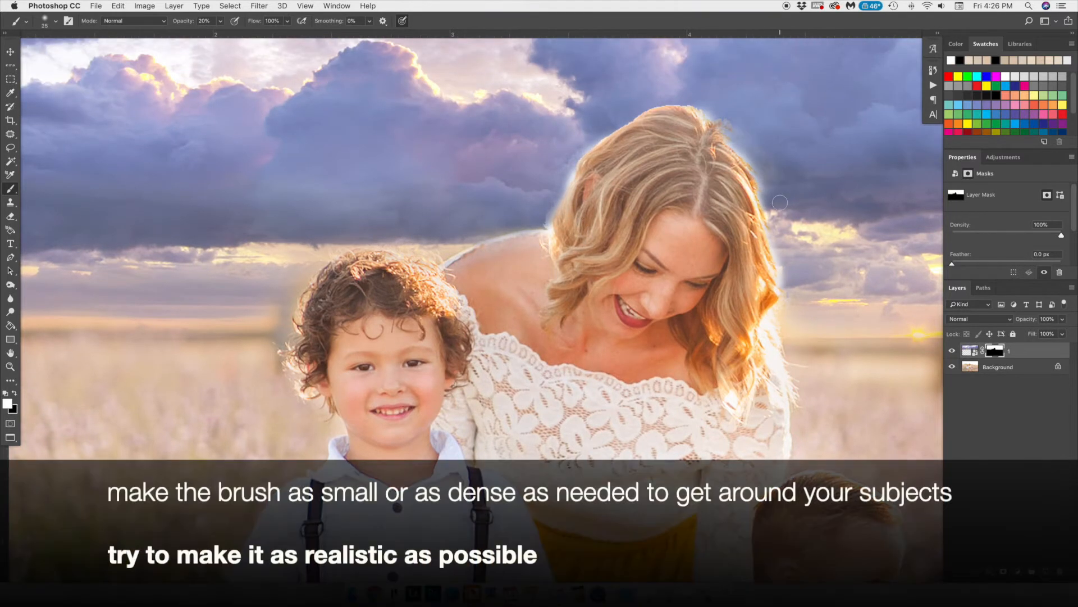
Step: Refine the mask with a small brush along the mother's shoulder and the crown of her head, ending at 50% opacity
scroll(544, 184, up, 2)
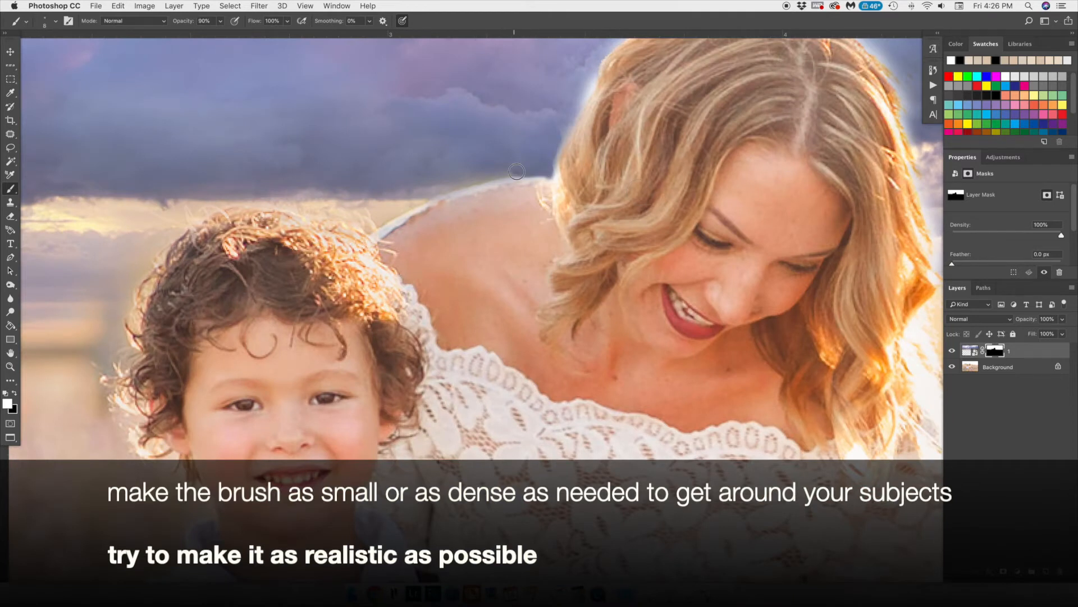
mouse_move(449, 191)
mouse_down()
mouse_move(528, 176)
mouse_move(449, 195)
mouse_up()
drag(519, 181, 557, 173)
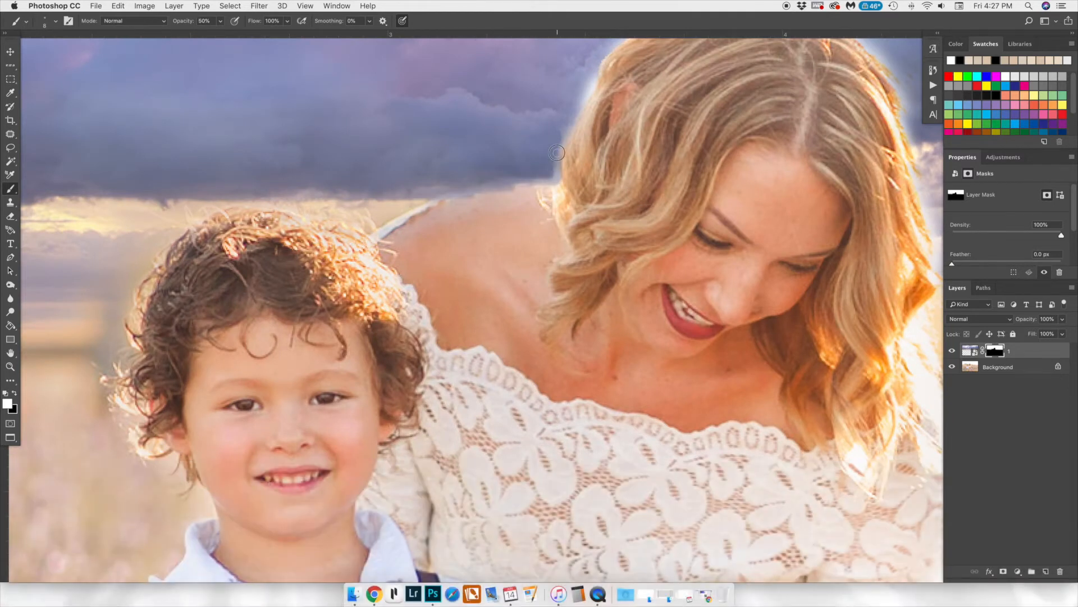
scroll(570, 123, up, 2)
scroll(596, 110, up, 3)
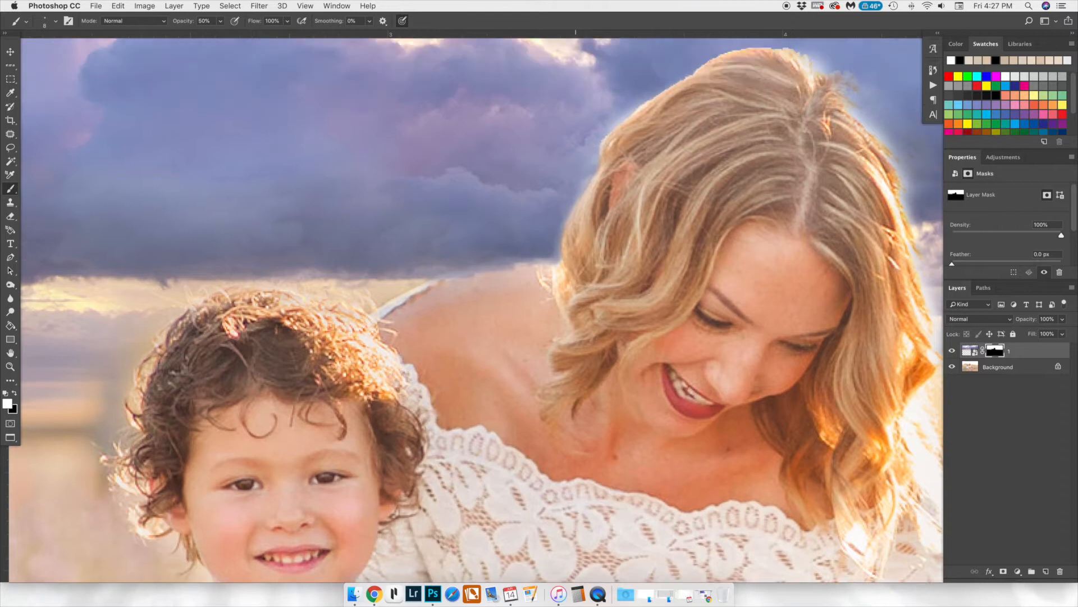
scroll(655, 91, up, 5)
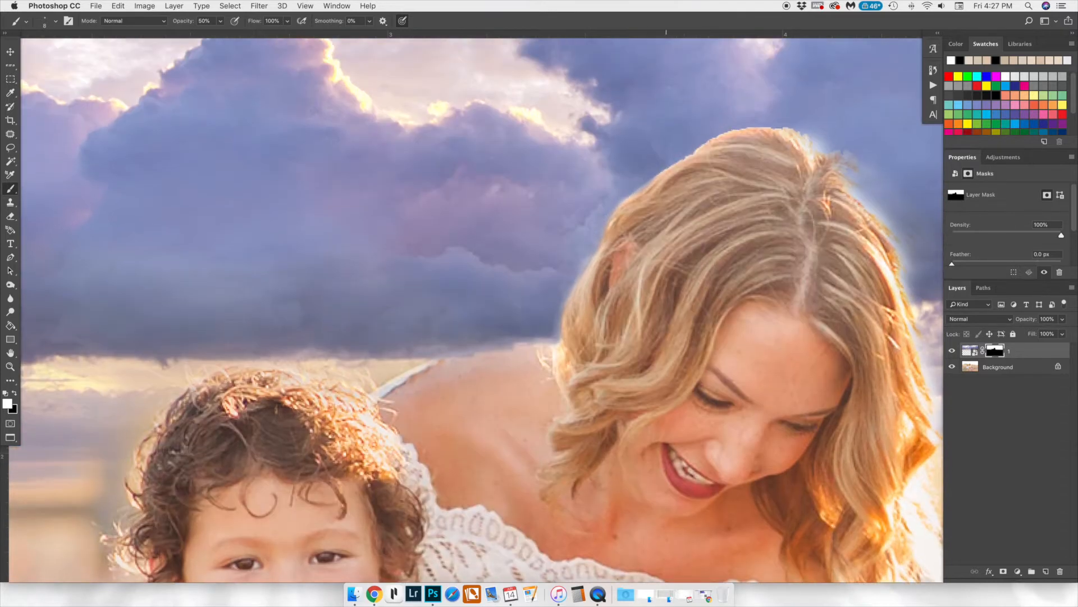
mouse_move(785, 128)
mouse_down()
mouse_move(850, 173)
mouse_move(850, 149)
mouse_up()
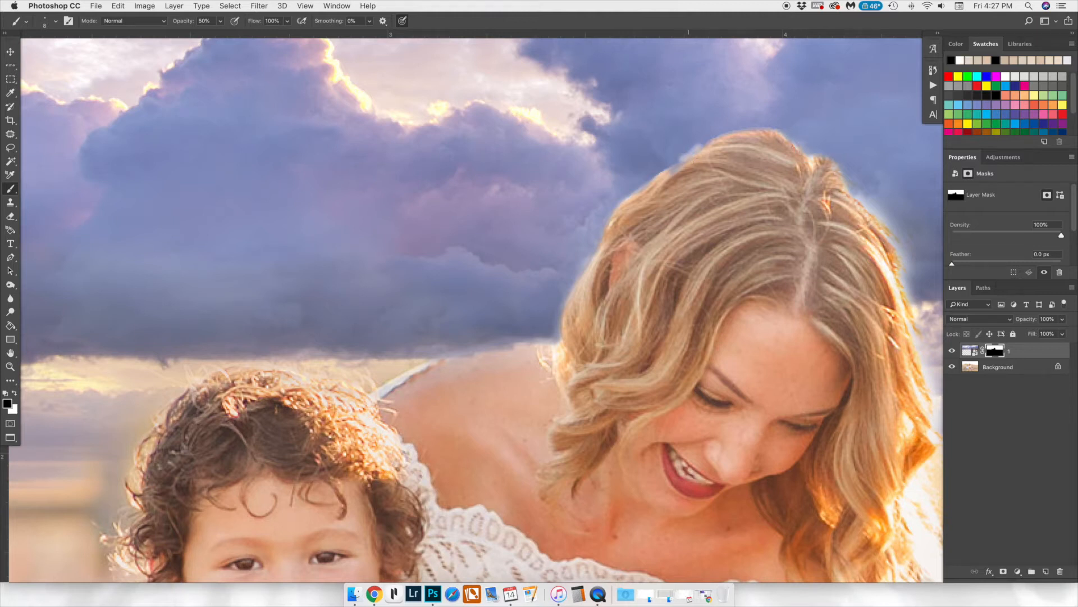
Step: Reduce the pale halo beside the mother's shoulder and down the outer side of her hair by painting on the mask at 50% opacity
scroll(753, 169, right, 5)
key(x)
drag(475, 328, 371, 340)
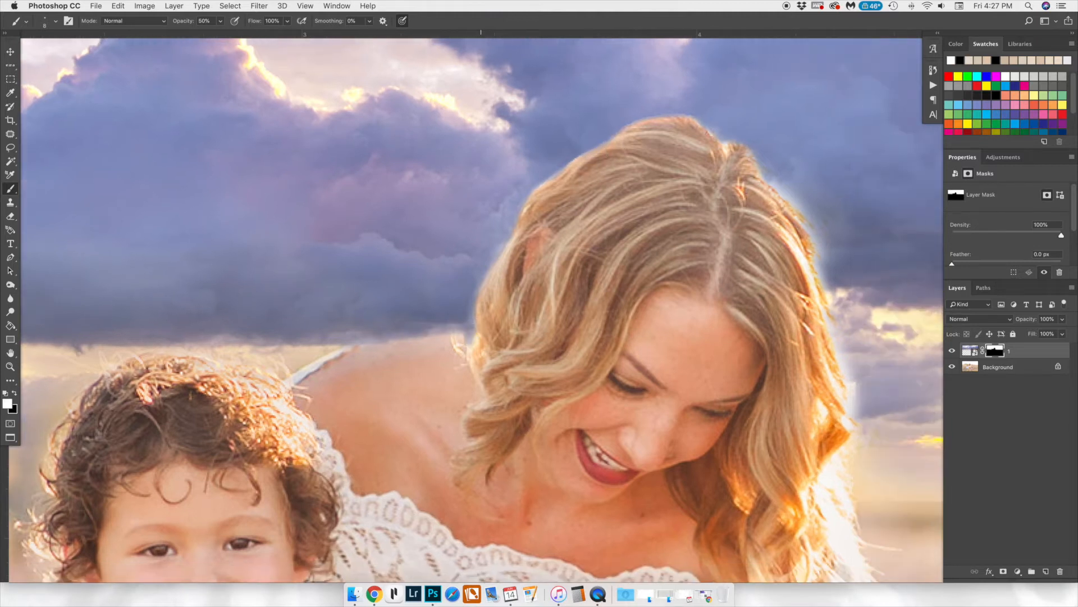
scroll(826, 359, right, 2)
key(x)
mouse_move(830, 354)
mouse_down()
mouse_move(839, 410)
mouse_move(828, 385)
mouse_move(799, 468)
mouse_move(819, 463)
mouse_move(819, 489)
mouse_up()
mouse_move(789, 231)
mouse_down()
mouse_move(809, 304)
mouse_move(777, 190)
mouse_move(809, 241)
mouse_move(750, 150)
mouse_up()
key(bracketright)
key(bracketright)
key(bracketright)
key(bracketright)
key(bracketright)
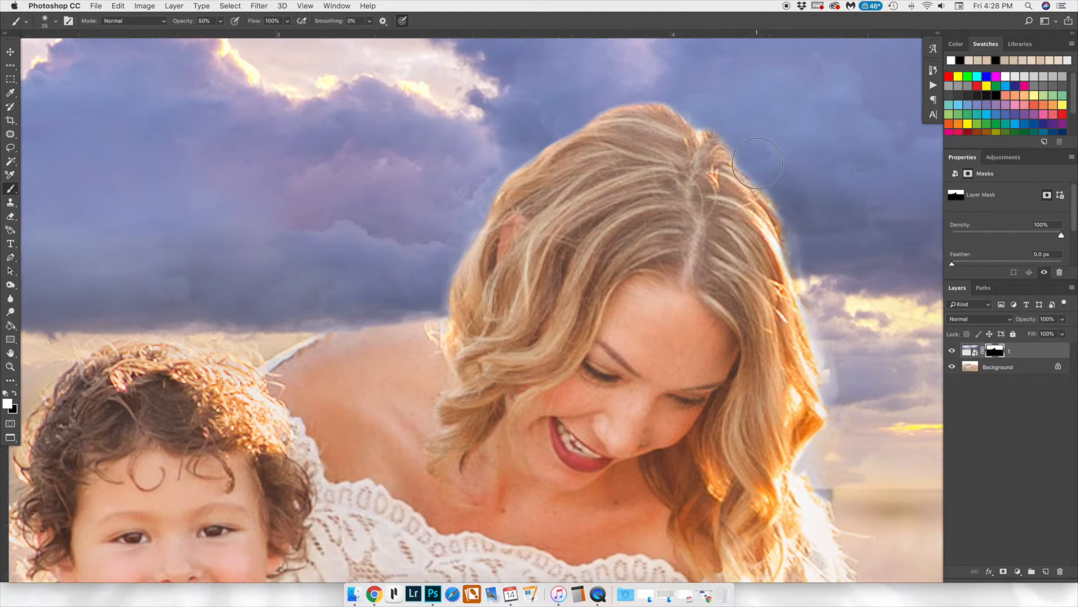
Step: Touch up the overlay mask along the horizon beside the mother and check the blend in the whole photo
key(super+0)
key(super+plus)
key(super+plus)
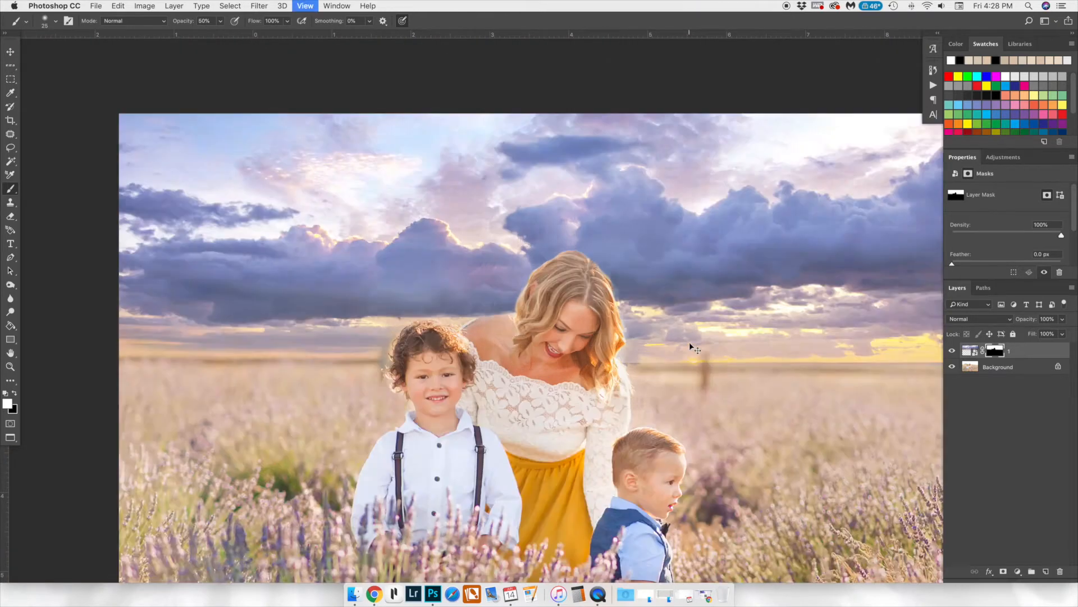
drag(660, 375, 747, 344)
drag(662, 391, 700, 402)
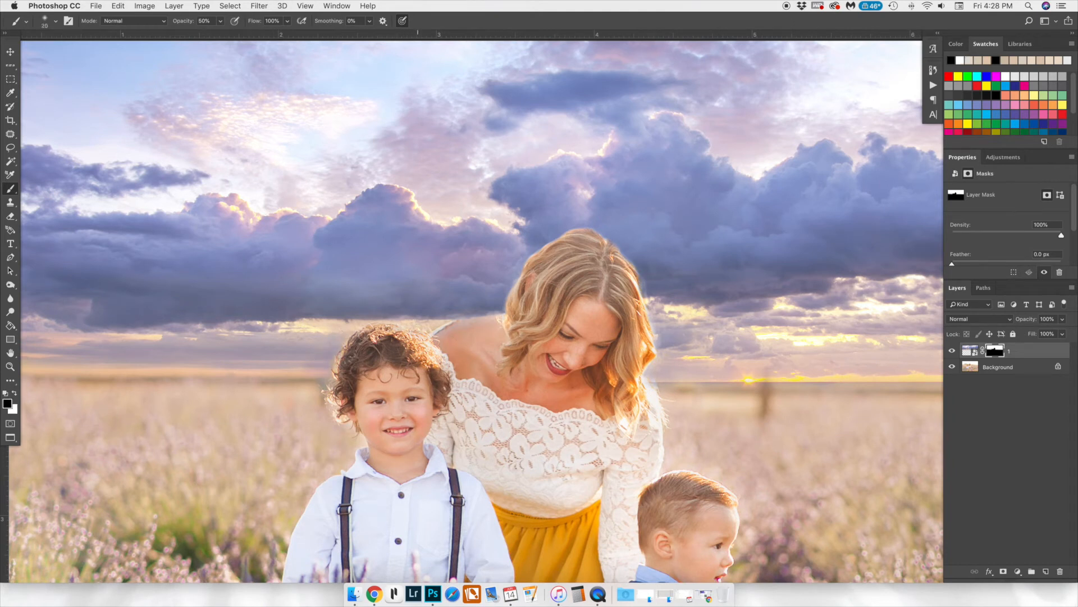
key(super+minus)
key(super+minus)
key(super+minus)
key(super+plus)
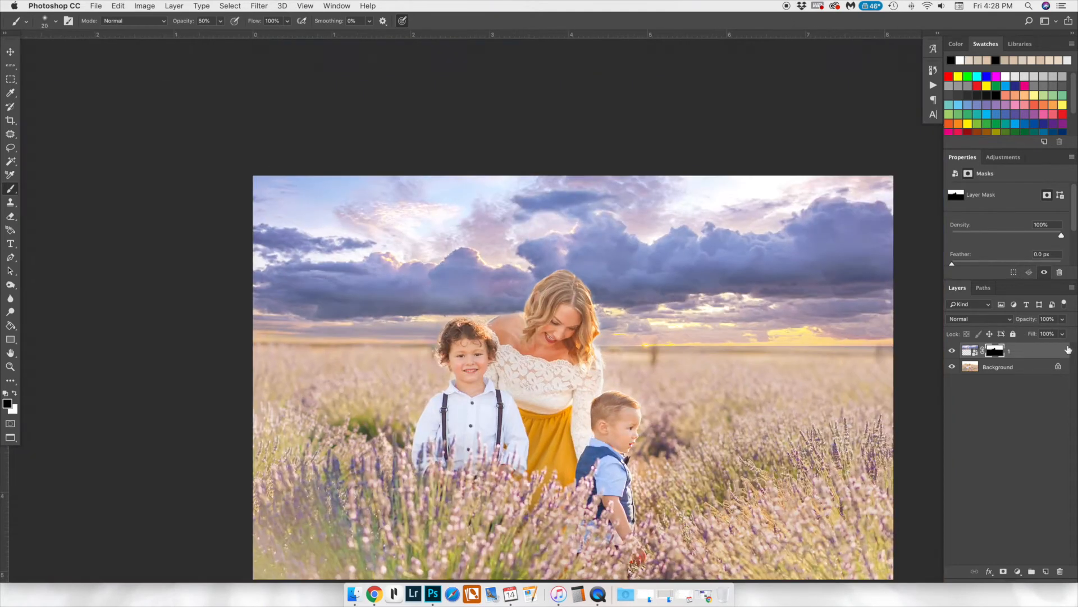
Step: Apply a Gaussian Blur with a radius of 9.9 pixels to the sky overlay image
click(970, 350)
click(259, 5)
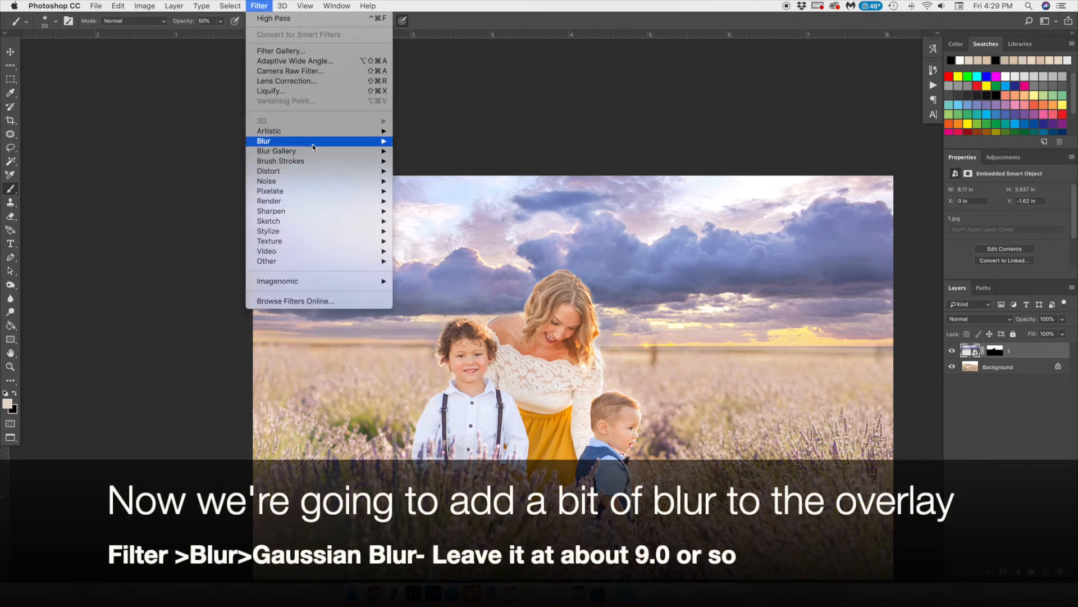
mouse_move(337, 141)
click(427, 184)
drag(796, 432, 798, 434)
click(887, 291)
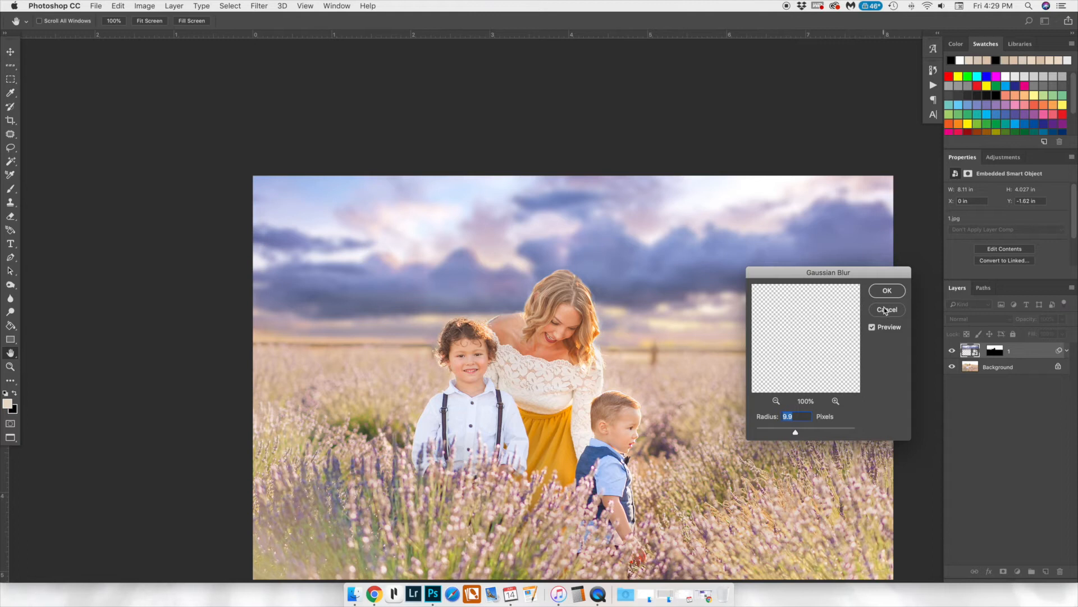
Step: Compare the photo with and without the sky overlay layer and its blur smart filter
key(b)
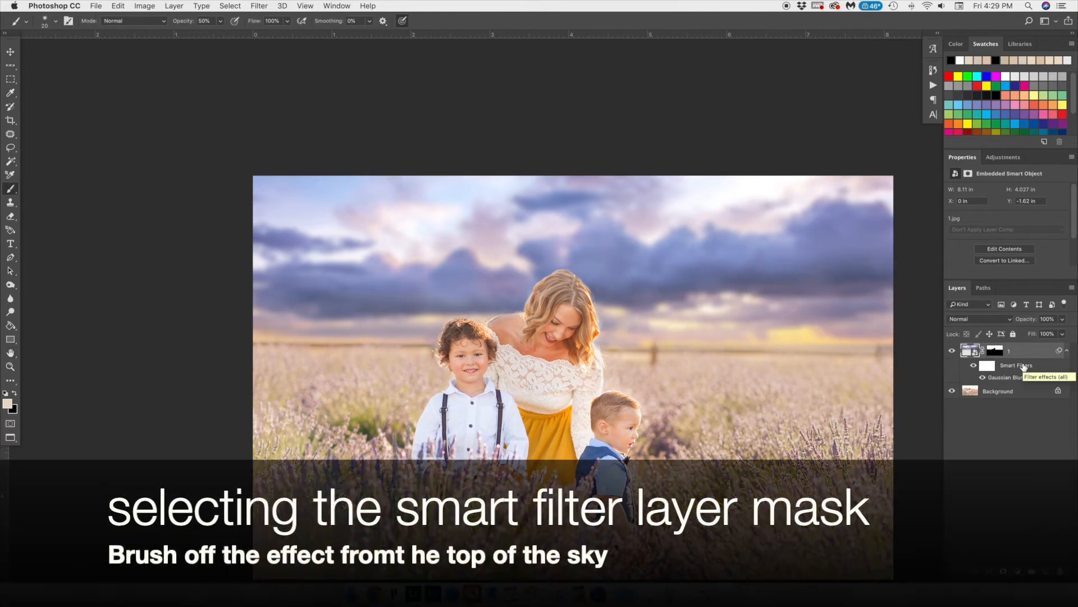
click(951, 354)
click(951, 352)
click(951, 353)
click(951, 352)
click(984, 366)
click(974, 365)
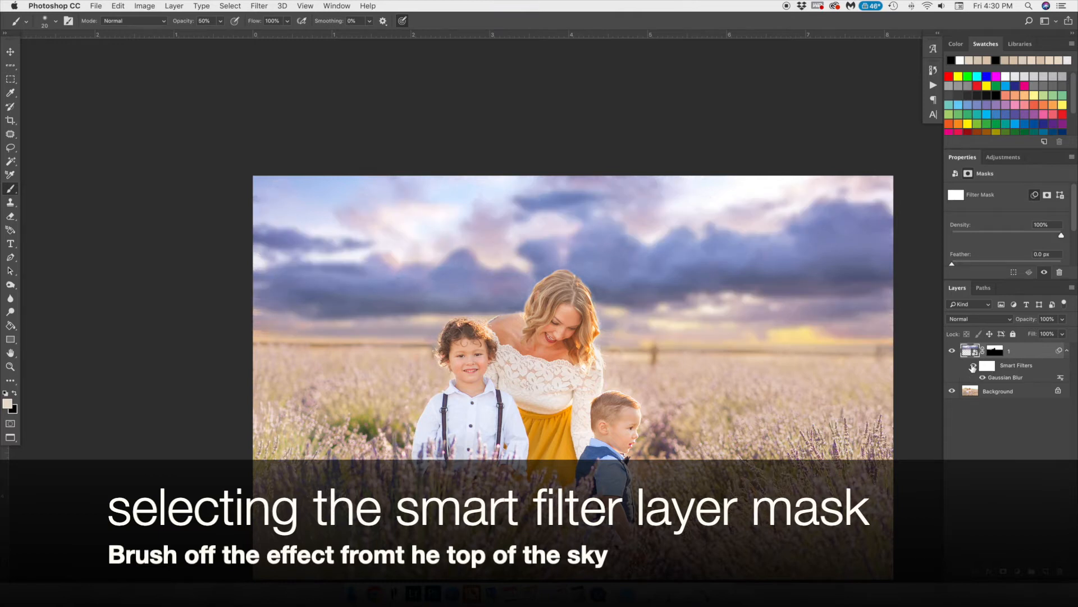
click(973, 365)
click(972, 366)
Step: Paint black on the smart filter mask with a 400 px brush at 50% opacity to remove the blur from the upper sky
click(984, 367)
key(bracketright)
key(bracketright)
key(bracketright)
key(bracketright)
key(bracketright)
key(bracketright)
key(bracketright)
key(bracketright)
key(bracketright)
key(bracketright)
key(bracketright)
key(bracketright)
key(bracketright)
key(bracketright)
key(bracketright)
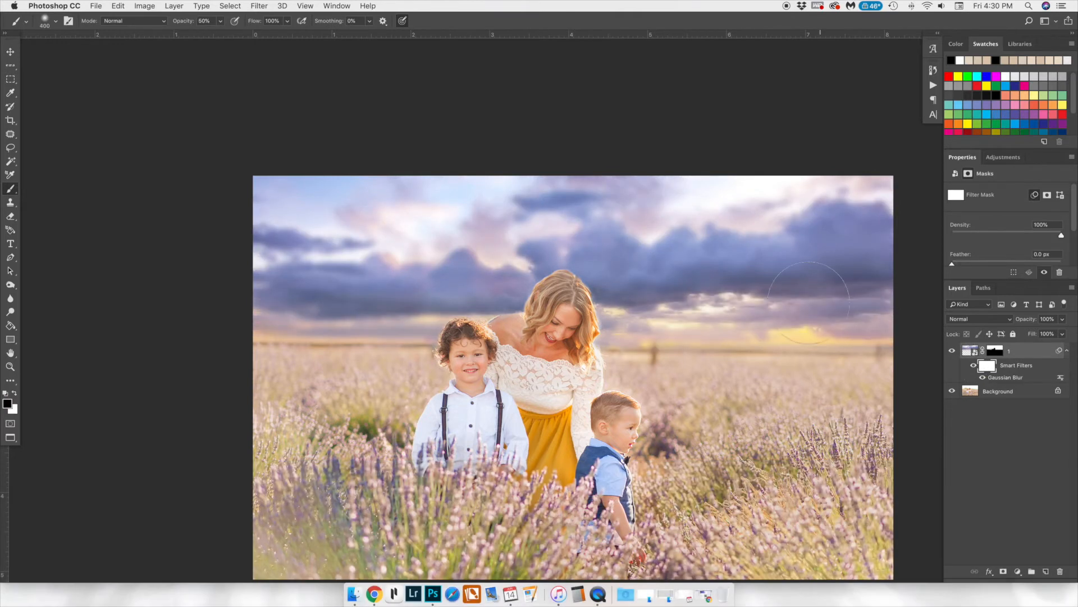
click(952, 350)
click(952, 350)
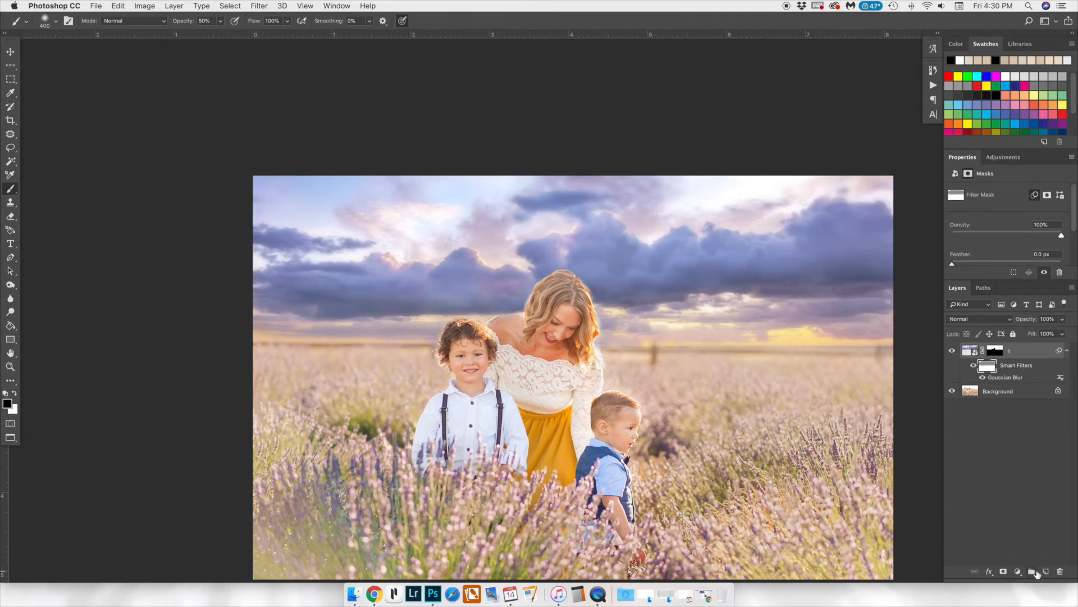
Step: Add a Hue/Saturation adjustment clipped to the sky overlay and set its Master hue to +8
click(1003, 156)
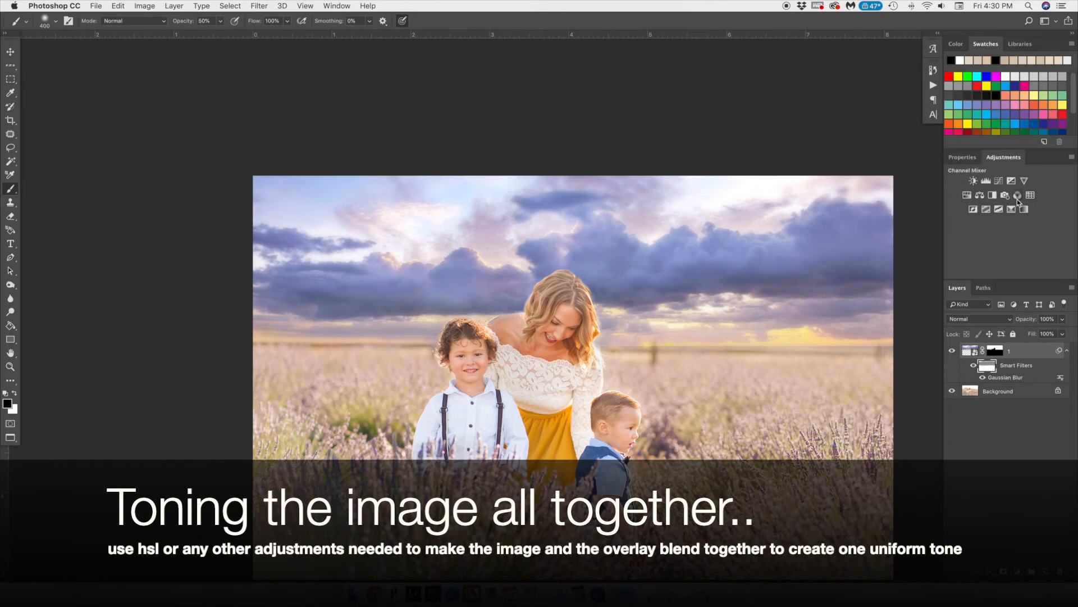
click(967, 196)
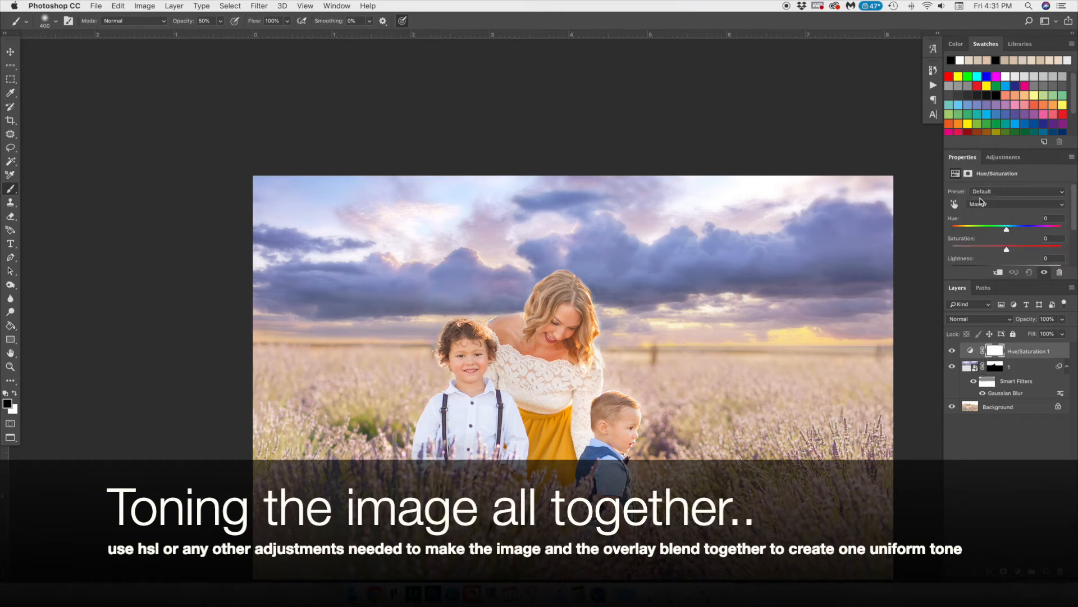
click(993, 360)
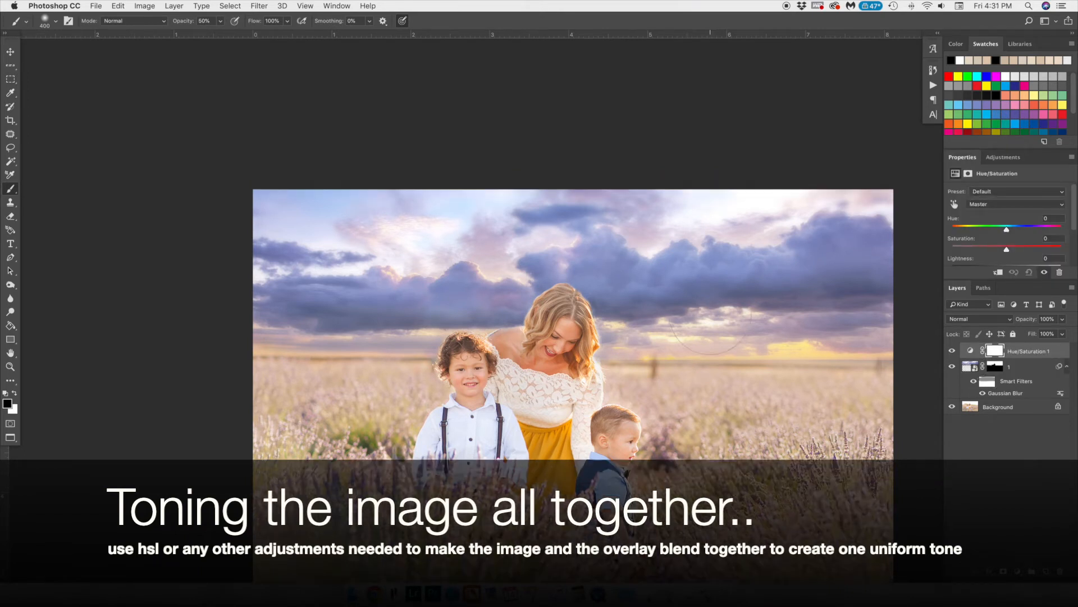
click(994, 351)
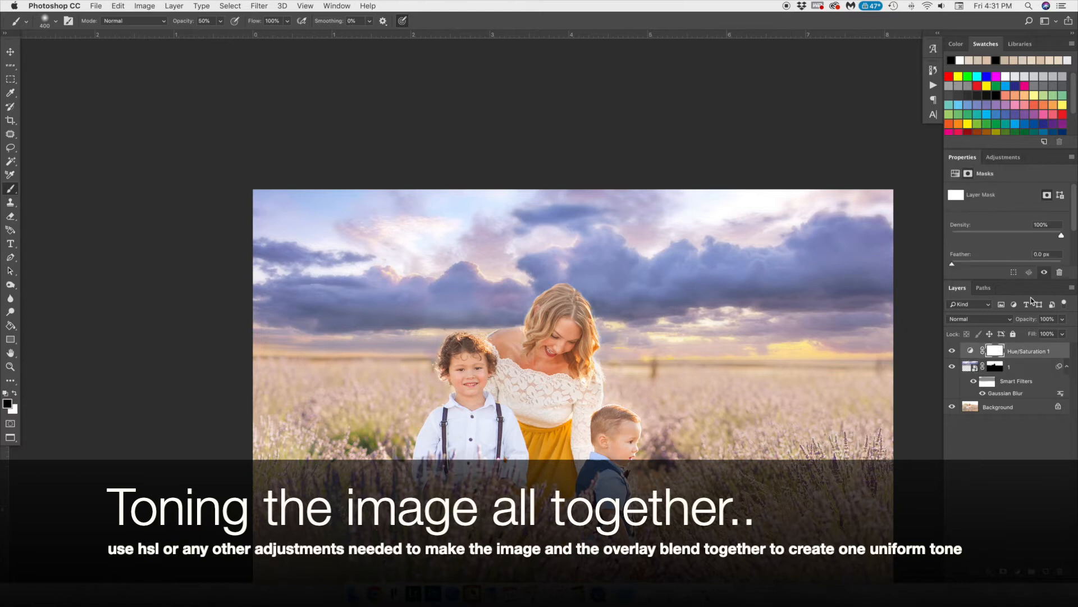
click(969, 351)
drag(1007, 227, 1011, 229)
click(1006, 204)
click(1005, 214)
alt+click(1028, 358)
click(1002, 204)
click(1000, 196)
Step: Shift the overlay's Greens hue to about -74, adjust its Blues, and set the Cyans lightness to +9 with more saturation
click(1008, 204)
click(1008, 228)
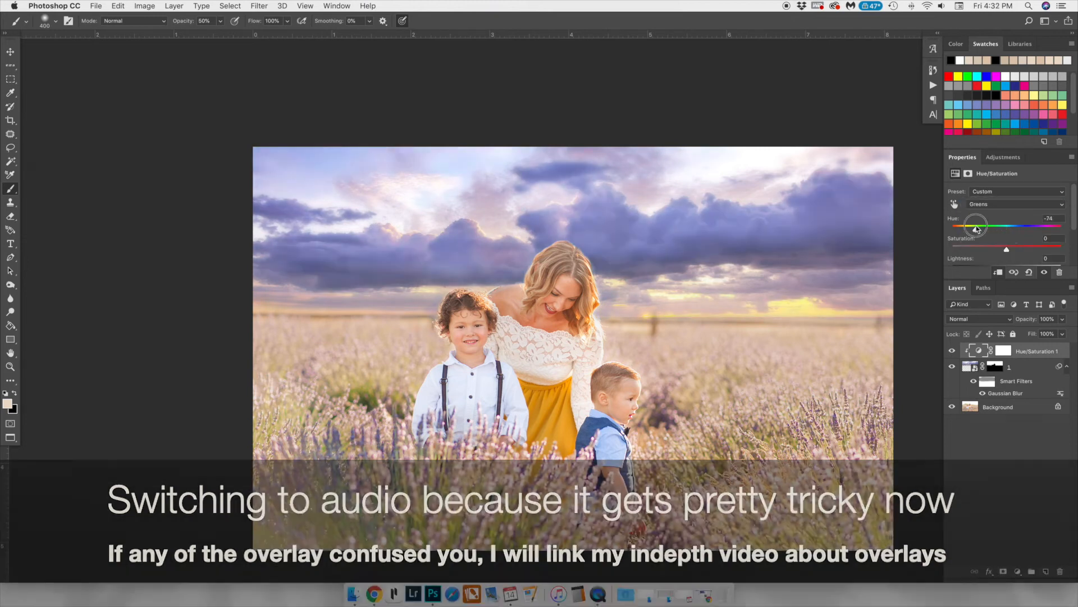
click(1006, 204)
click(1006, 211)
click(1005, 204)
click(1004, 212)
drag(1006, 229, 1011, 208)
scroll(999, 230, down, 2)
scroll(1009, 206, up, 2)
click(1008, 204)
click(1009, 197)
scroll(1013, 248, down, 2)
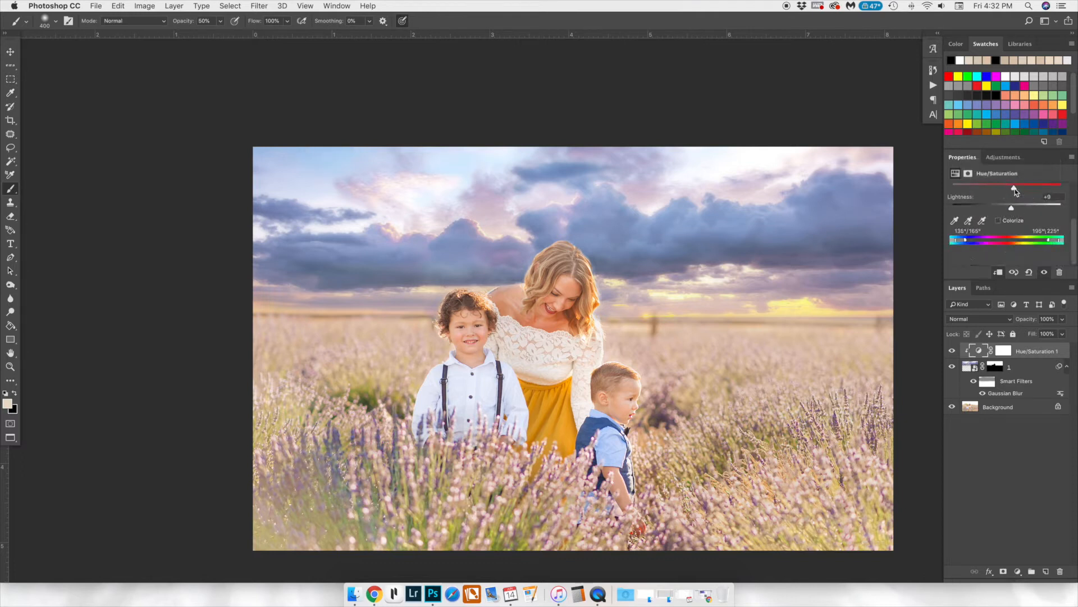
Step: Adjust the Magentas of the sky overlay in the Hue/Saturation adjustment
scroll(1014, 194, up, 2)
click(1012, 204)
click(1012, 212)
click(1012, 205)
click(1012, 212)
scroll(1011, 219, down, 2)
drag(1007, 208, 1007, 233)
scroll(1000, 210, up, 2)
Step: Set the overlay's Reds to hue -6 and saturation +40, and raise the saturation of its Yellows
click(1006, 204)
click(1006, 180)
click(1005, 205)
click(1005, 188)
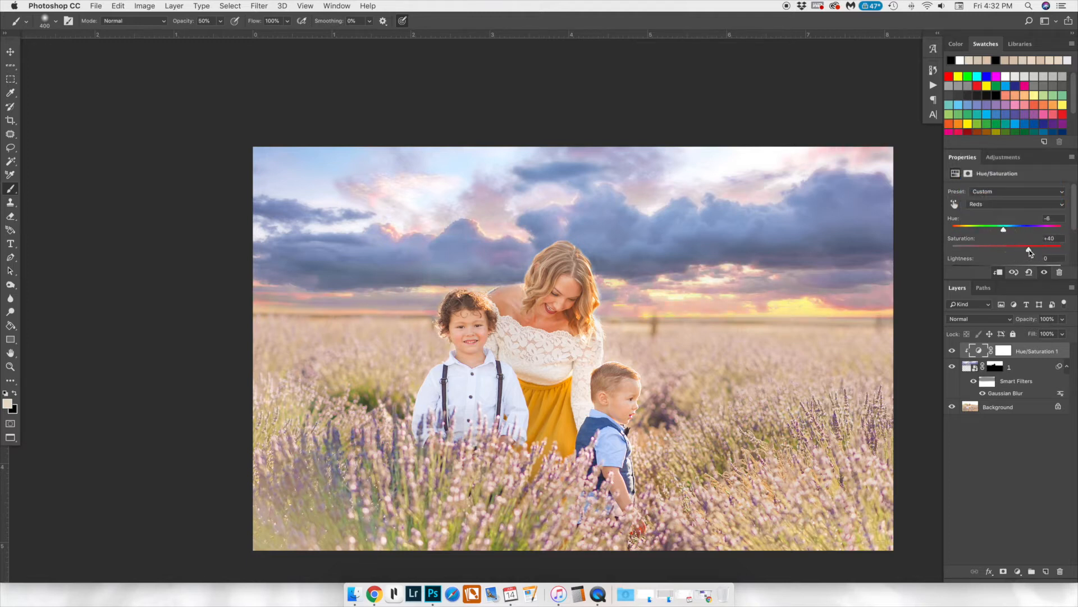
click(1005, 204)
click(1004, 212)
drag(1007, 229, 1022, 250)
Step: Lighten the overlay's Blues to a lightness of +17 and shift the colour range they cover
click(1017, 204)
click(1005, 211)
click(955, 203)
drag(997, 231, 1016, 207)
scroll(998, 233, down, 5)
drag(971, 241, 958, 240)
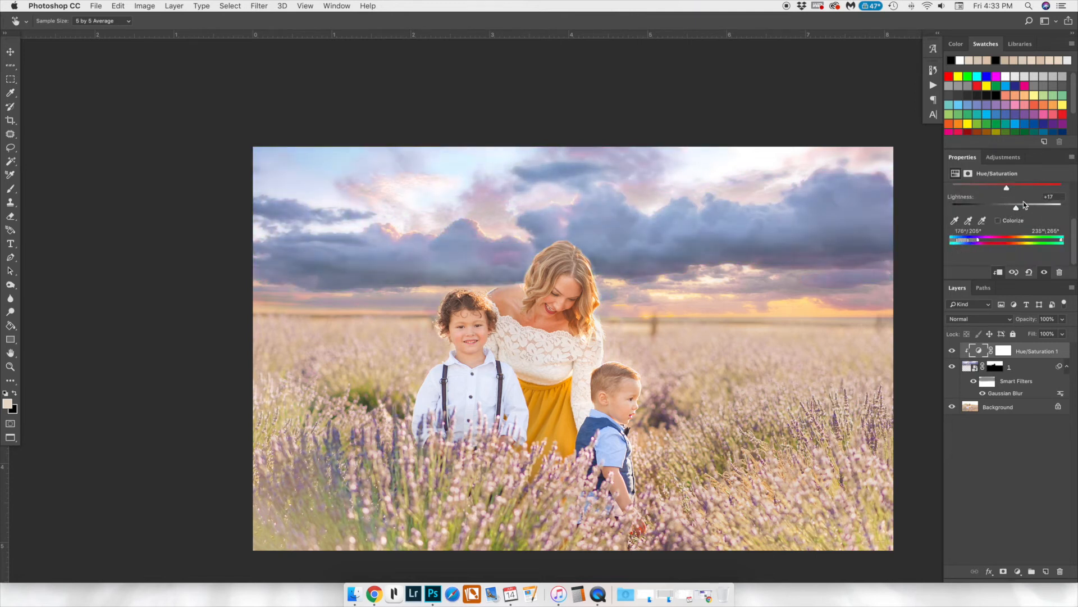
Step: Duplicate the Hue/Saturation layer, clip the copy to the sky overlay and compare the sky with and without it
scroll(971, 240, up, 3)
drag(1048, 573, 1047, 572)
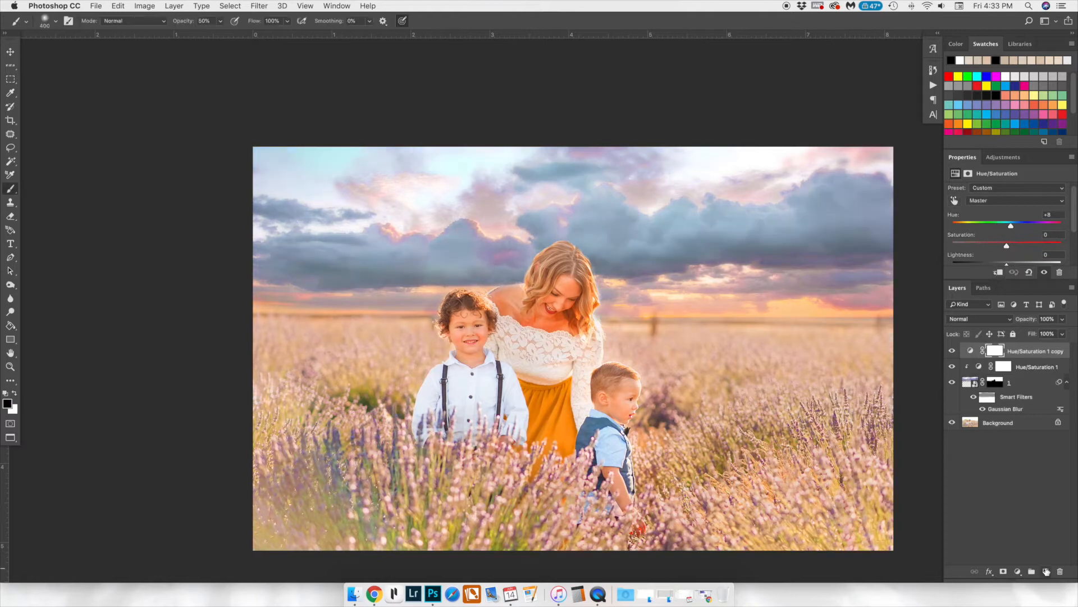
alt+click(1020, 356)
click(953, 351)
click(953, 351)
click(953, 351)
click(954, 351)
Step: Shift the hue and colour range of the Blues in the copied Hue/Saturation adjustment and lower its layer opacity to 49%
click(994, 203)
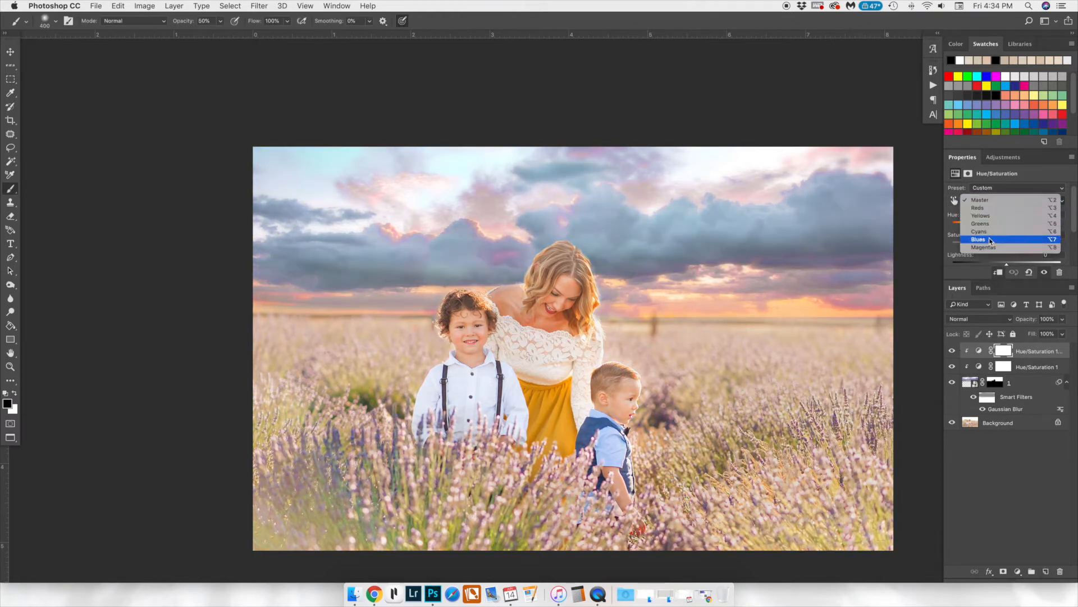
click(989, 240)
drag(1016, 225, 983, 225)
drag(1026, 318, 978, 312)
scroll(972, 243, down, 3)
drag(972, 243, 949, 242)
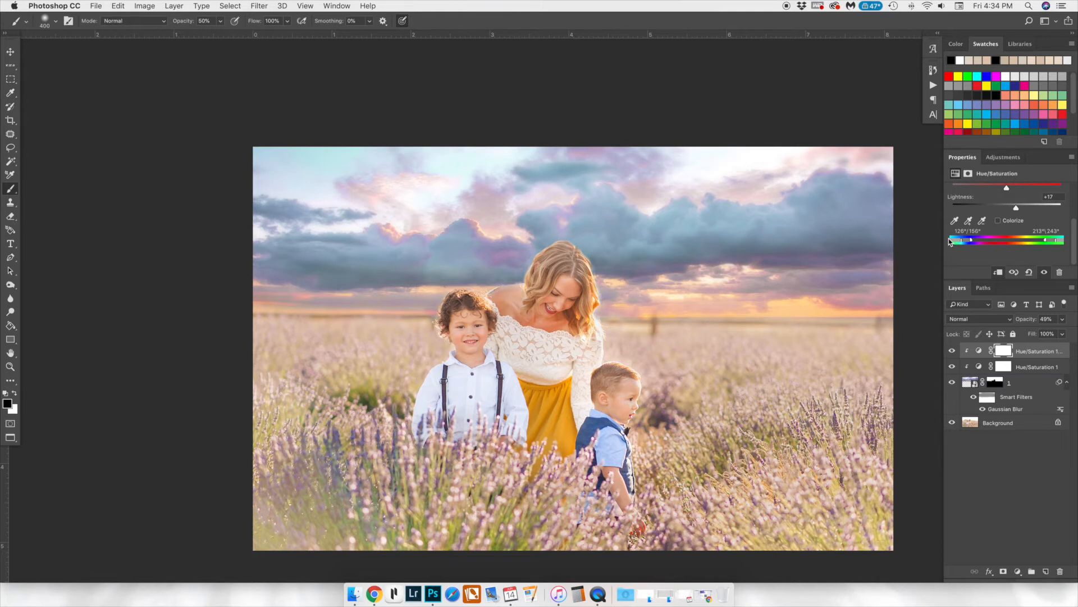
Step: Add a new layer above the adjustments and paint sampled sky colours over the dark clouds with a brush at 20% opacity
click(953, 365)
click(1046, 571)
key(x)
alt+click(481, 245)
key(2)
mouse_move(457, 236)
mouse_down()
mouse_move(204, 228)
mouse_move(449, 241)
mouse_up()
mouse_move(725, 225)
mouse_down()
mouse_move(860, 247)
mouse_move(668, 247)
mouse_move(606, 225)
mouse_move(315, 208)
mouse_up()
alt+click(790, 264)
mouse_move(493, 244)
mouse_down()
mouse_move(723, 243)
mouse_move(932, 278)
mouse_move(744, 201)
mouse_move(879, 235)
mouse_up()
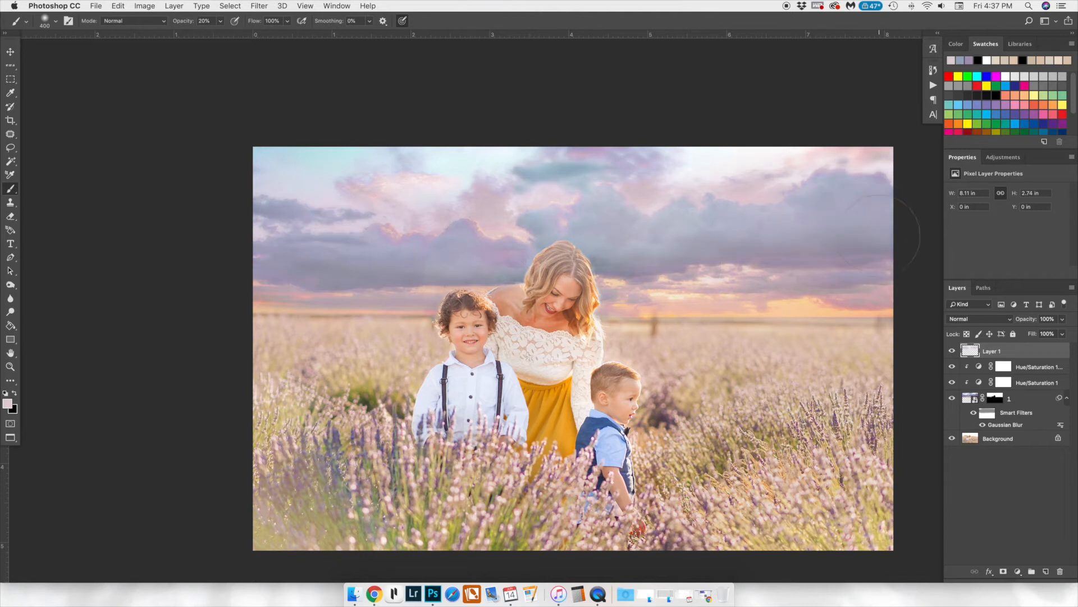
Step: Clip the painted colour layer to the sky overlay, then touch up the overlay's mask at the right end of the horizon with a smaller brush
alt+click(1038, 355)
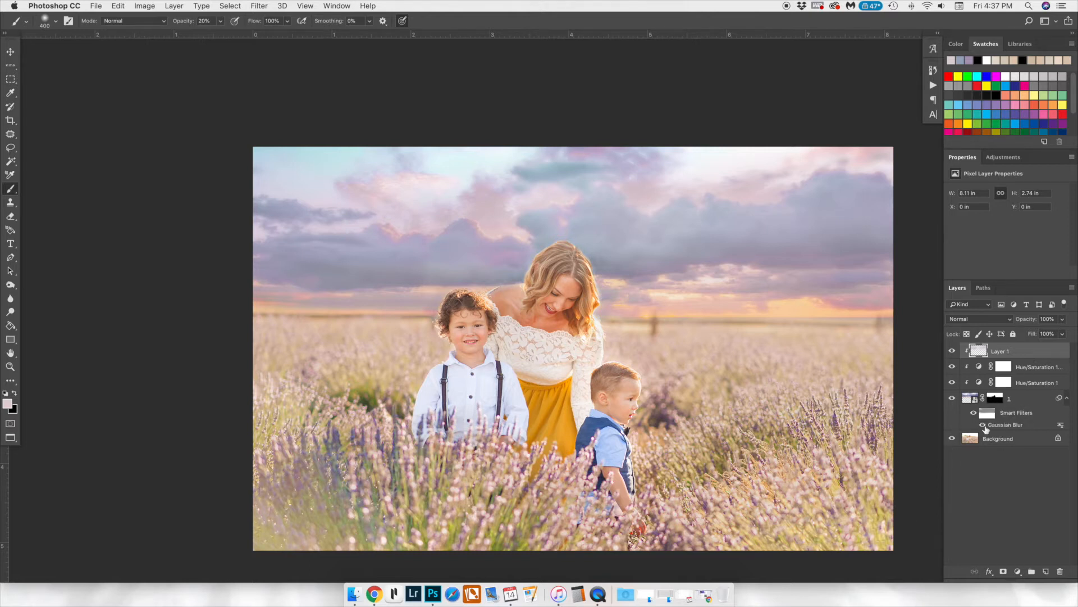
click(995, 399)
key(bracketleft)
key(bracketleft)
key(bracketleft)
key(bracketleft)
key(bracketleft)
mouse_move(886, 328)
mouse_down()
mouse_move(646, 322)
mouse_move(889, 363)
mouse_up()
key(x)
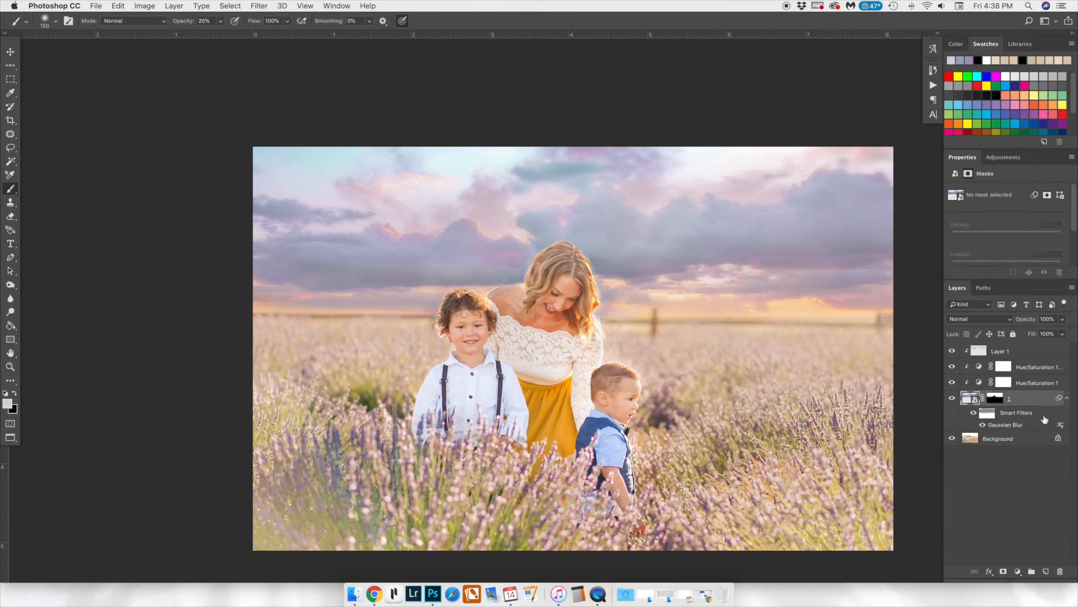
Step: Group all the sky layers under the name "sky" and add a new empty layer above the group
shift+click(997, 350)
key(super+g)
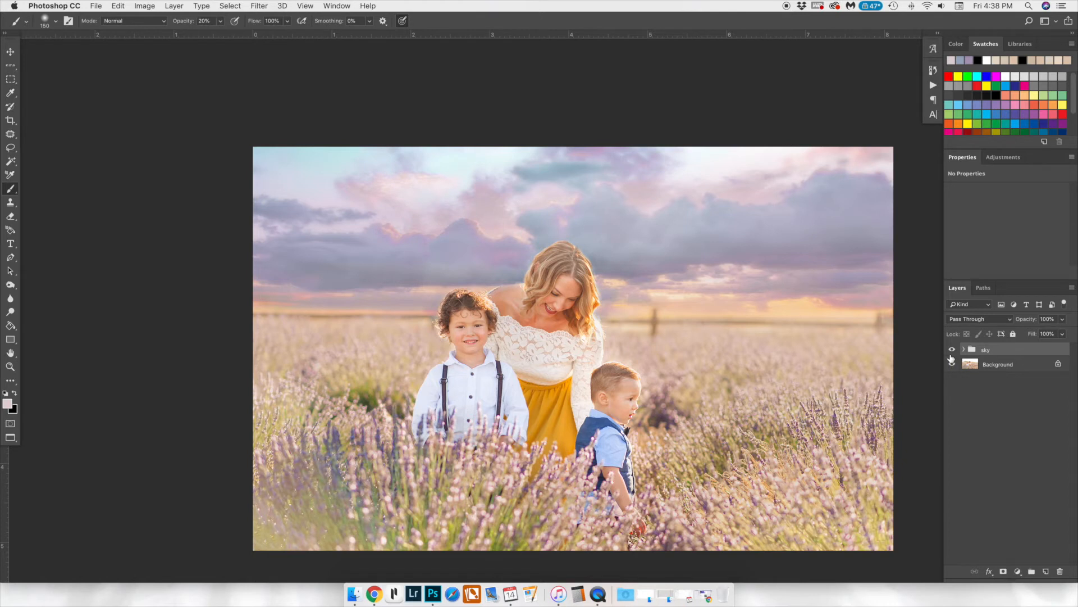
key(super+plus)
key(super+plus)
key(super+plus)
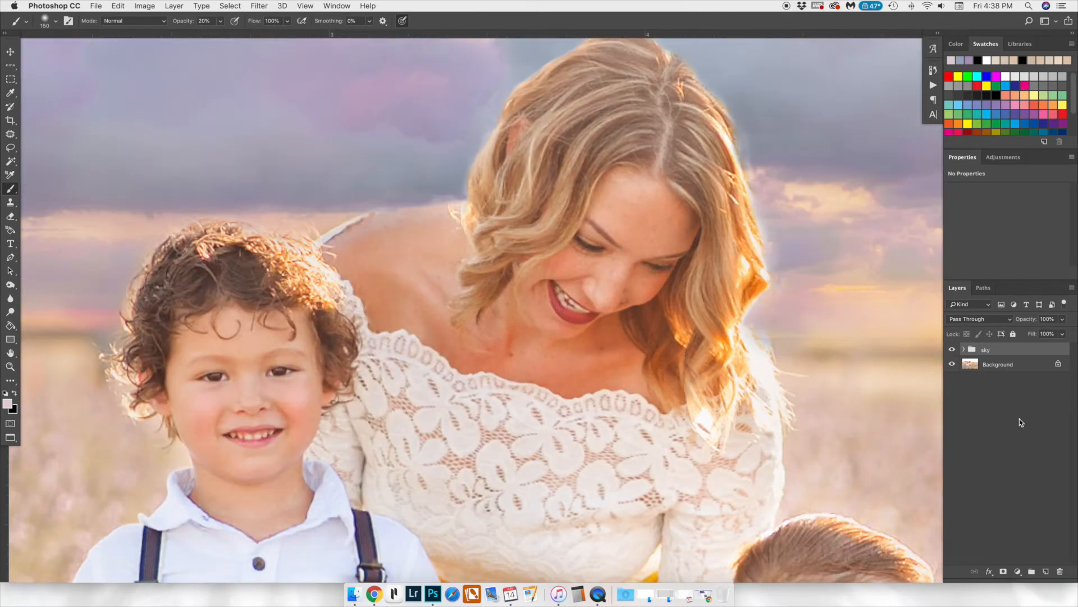
click(1045, 571)
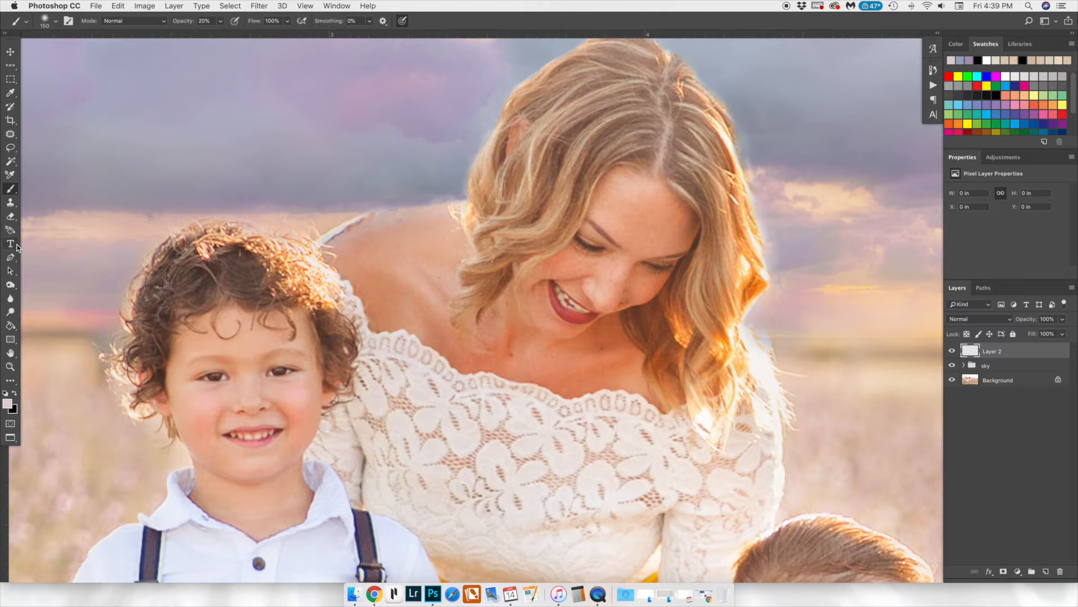
Step: Sample the nearby field and horizon colours and paint over the light fringe beside the older boy's curls with a soft brush
key(i)
click(113, 417)
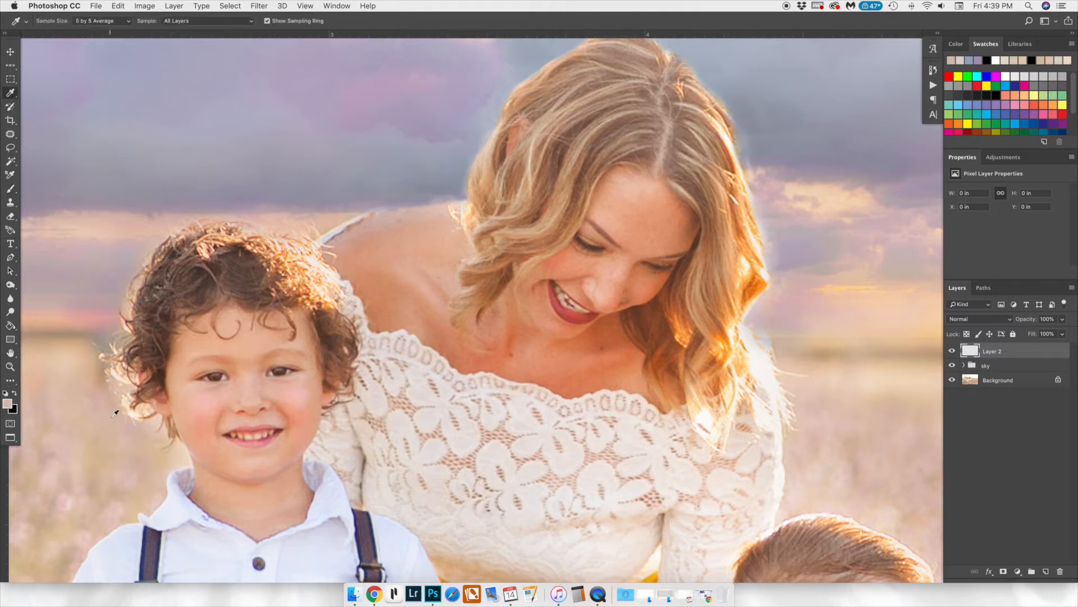
key(b)
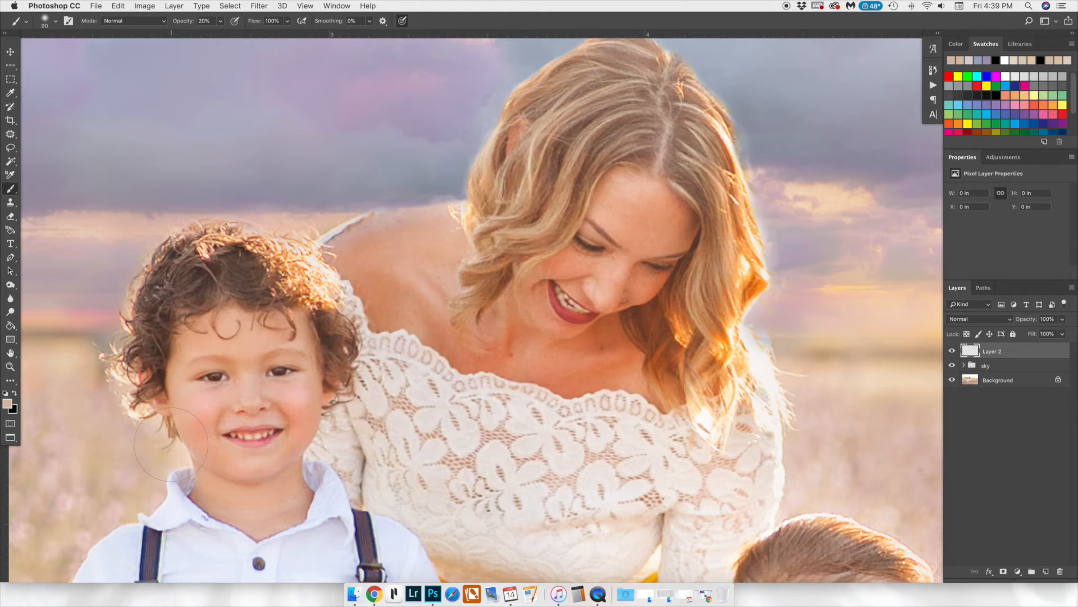
mouse_move(148, 365)
mouse_down()
mouse_move(123, 406)
mouse_move(121, 397)
mouse_move(129, 421)
mouse_up()
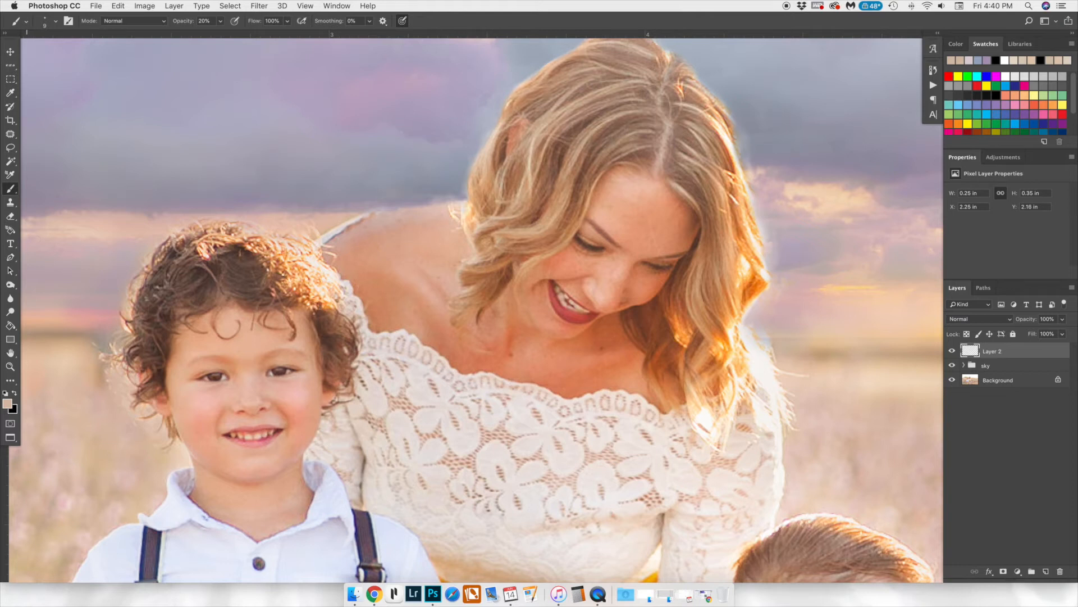
alt+click(104, 344)
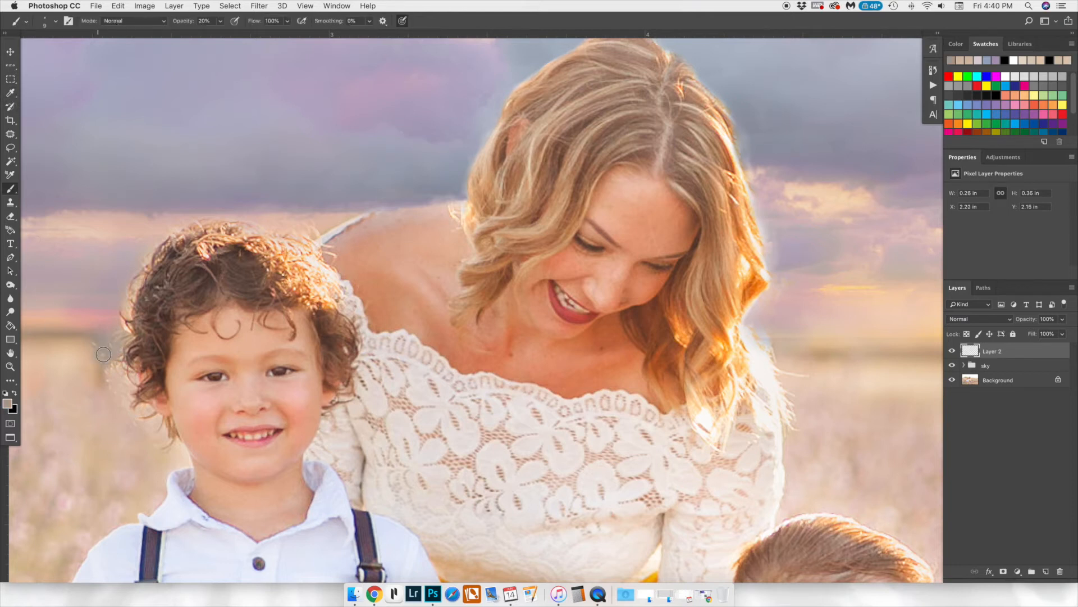
alt+click(108, 314)
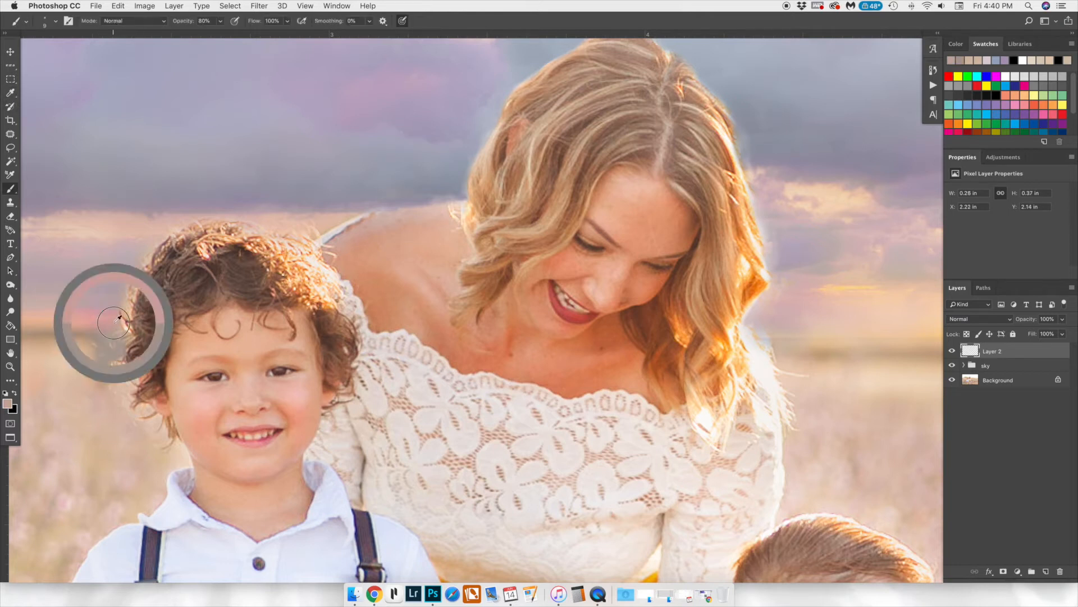
Step: Sample the orange of the woman's hair, paint along its glowing edge in Luminosity mode, undo the last stroke and set the brush opacity to 50%
scroll(481, 310, left, 3)
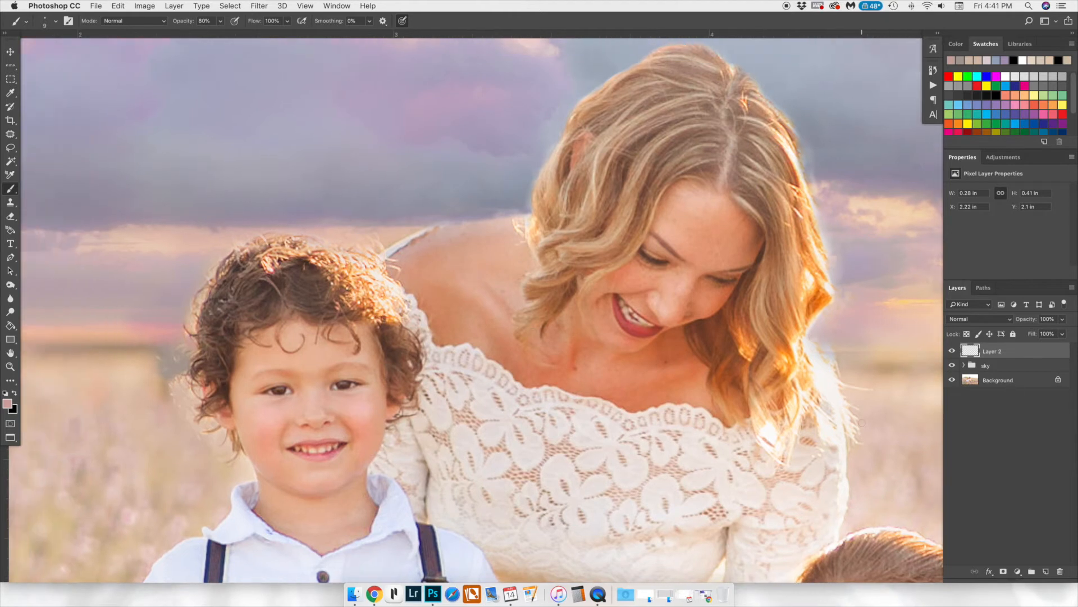
alt+click(836, 379)
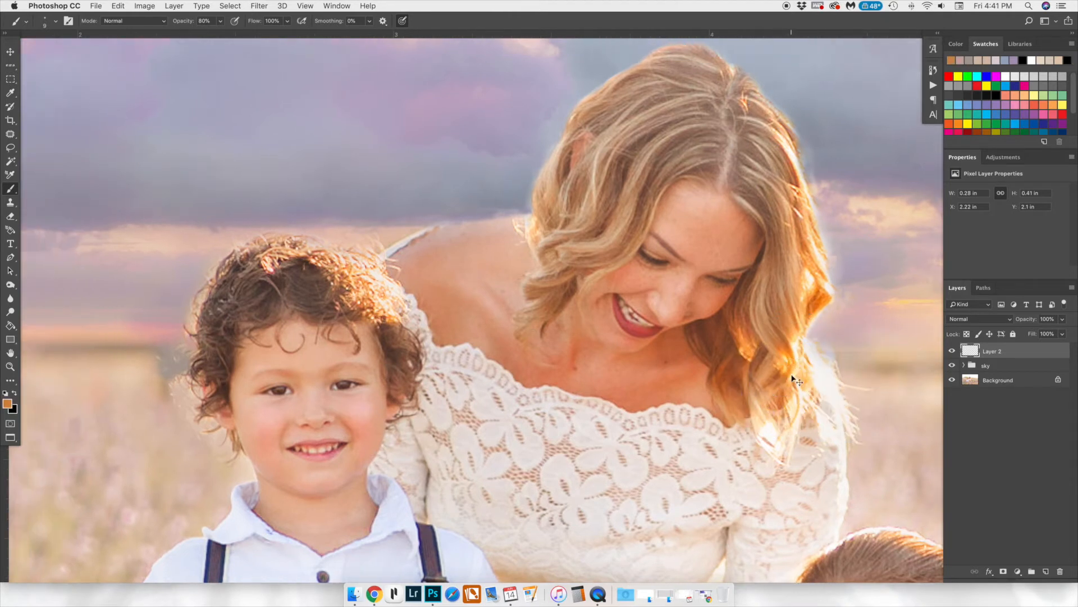
scroll(792, 377, down, 1)
click(134, 21)
click(132, 273)
mouse_move(807, 341)
mouse_down()
mouse_move(817, 367)
mouse_move(805, 315)
mouse_move(812, 194)
mouse_move(774, 114)
mouse_up()
key(super+z)
key(5)
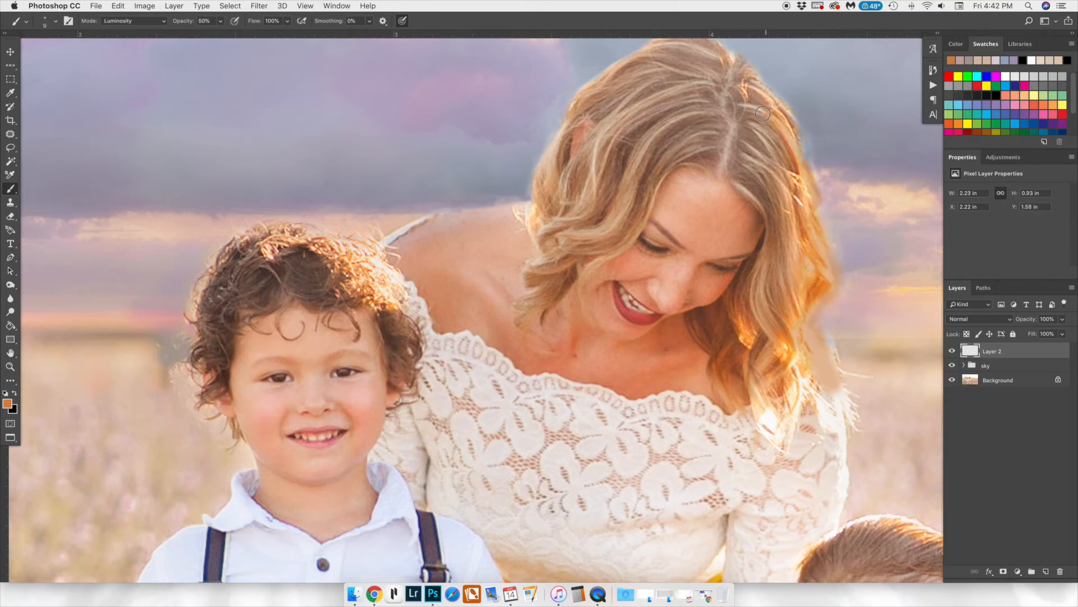
Step: Paint sampled hair, skin and lace tones at 50% opacity over the bright edges of the woman's hair, shoulder and sleeve
alt+click(538, 221)
alt+click(534, 257)
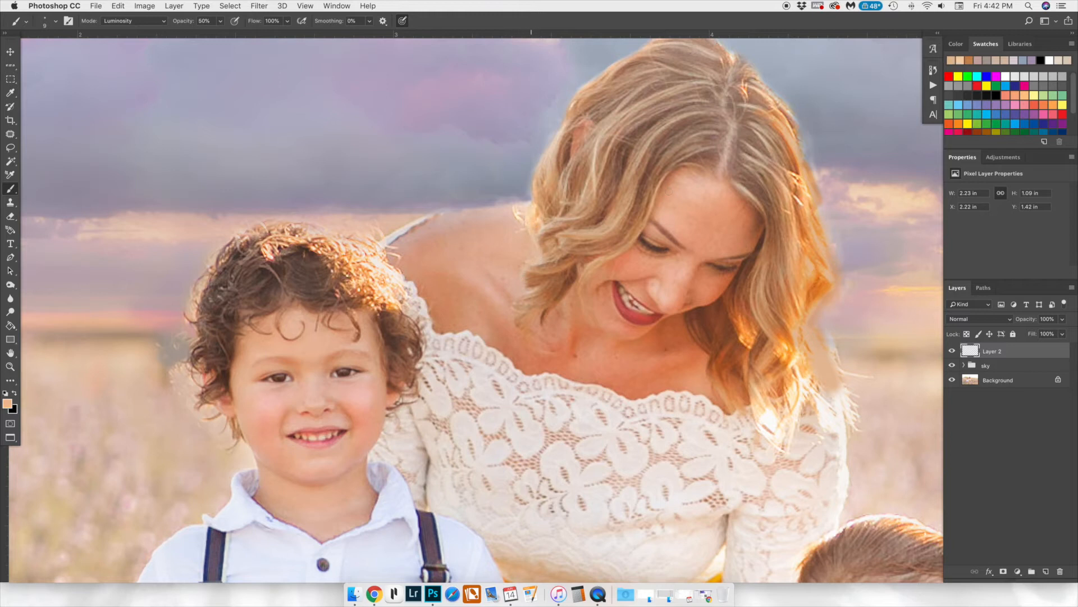
alt+click(421, 306)
alt+click(757, 415)
drag(759, 416, 784, 432)
drag(802, 409, 807, 387)
mouse_move(831, 424)
mouse_down()
mouse_move(817, 391)
mouse_move(837, 408)
mouse_up()
Step: Set the brush opacity to 20% and paint sampled tones over the bright rim of the younger boy's hair and forehead
scroll(905, 417, down, 10)
scroll(906, 416, right, 3)
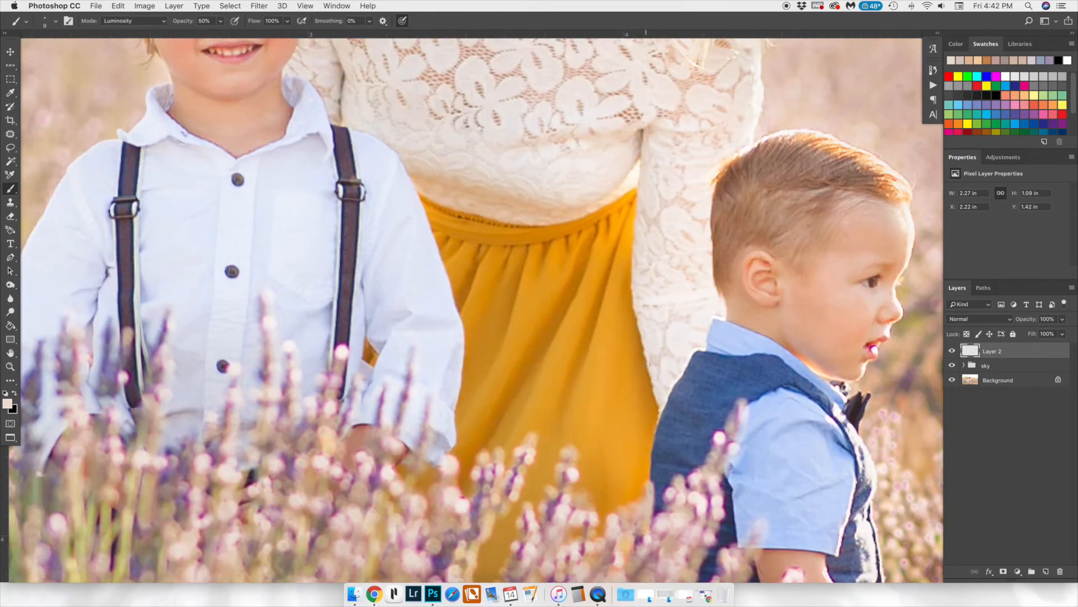
alt+click(855, 154)
mouse_move(861, 157)
mouse_down()
mouse_move(904, 185)
mouse_move(770, 137)
mouse_move(733, 158)
mouse_up()
key(super+z)
key(2)
alt+click(868, 169)
scroll(733, 158, down, 2)
alt+click(898, 217)
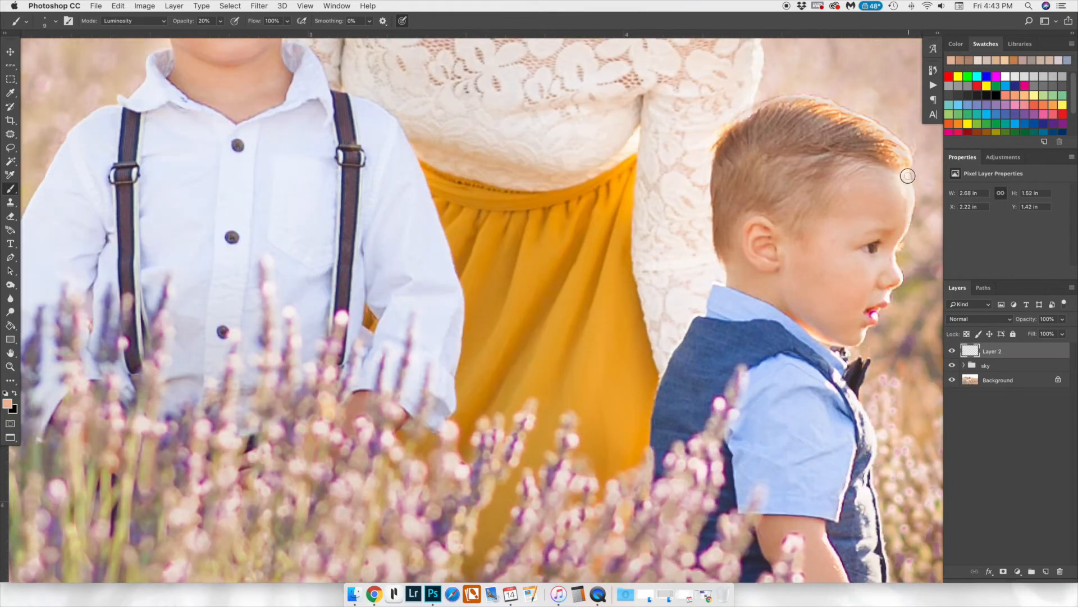
Step: Paint sampled tones at 20% opacity along the backlit edges of the younger boy's sleeve, vest and collar
scroll(863, 335, down, 10)
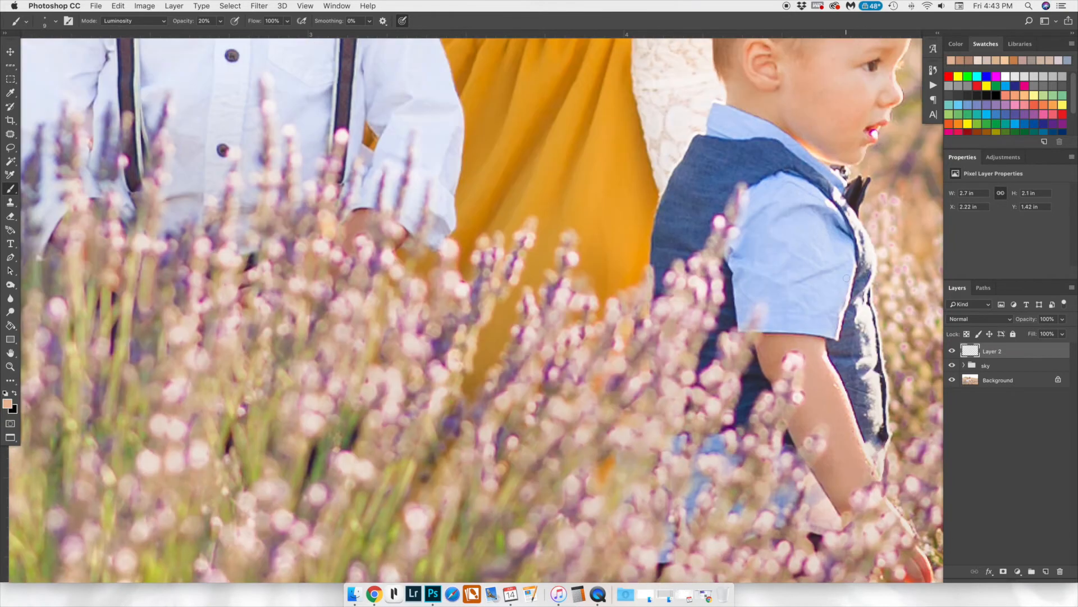
alt+click(856, 326)
scroll(856, 325, down, 3)
scroll(864, 325, up, 7)
drag(861, 376, 853, 199)
scroll(852, 199, up, 6)
mouse_move(874, 283)
mouse_down()
mouse_move(848, 128)
mouse_move(787, 122)
mouse_up()
scroll(848, 127, up, 5)
drag(770, 163, 801, 185)
drag(793, 84, 797, 92)
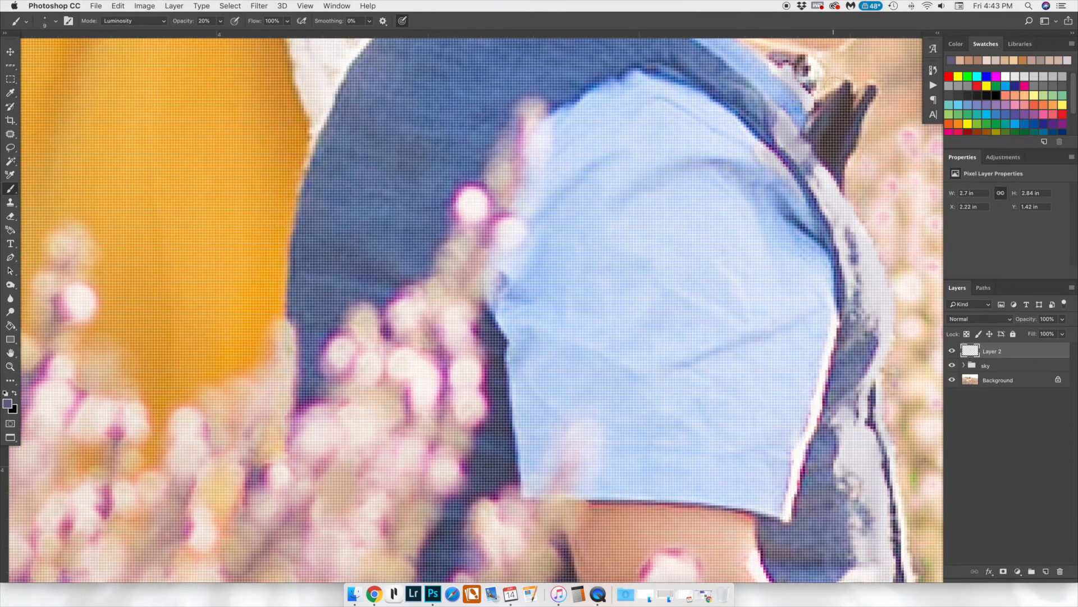
scroll(798, 92, down, 15)
drag(873, 165, 848, 167)
mouse_move(872, 215)
mouse_down()
mouse_move(895, 287)
mouse_move(893, 460)
mouse_up()
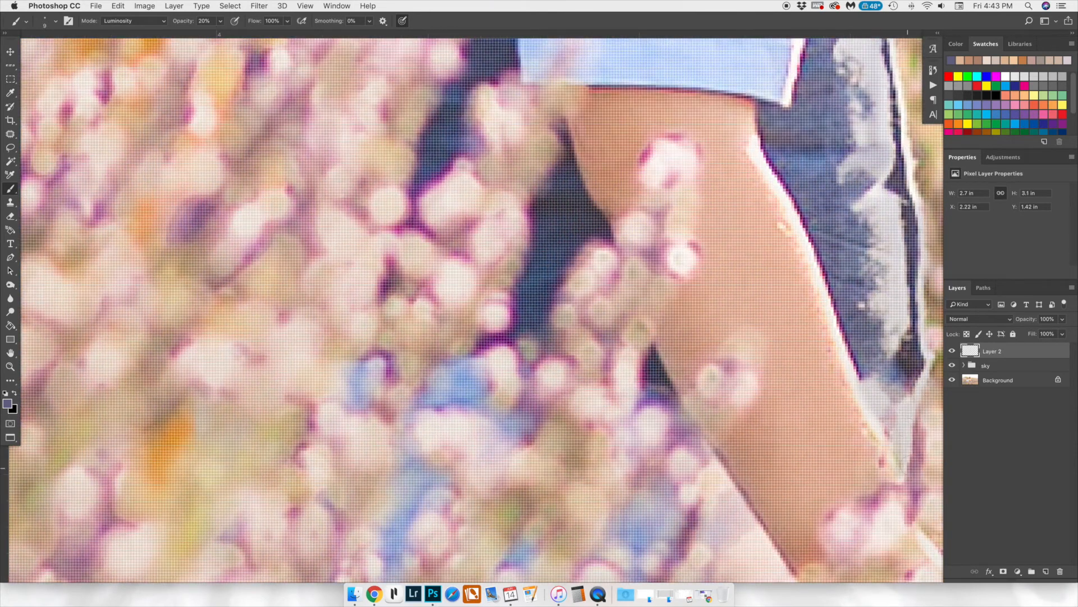
Step: Sample the older boy's skin tone and paint it over the bright edges of his cheek and curls
scroll(890, 457, up, 20)
scroll(735, 377, left, 20)
scroll(735, 374, left, 20)
scroll(736, 374, up, 20)
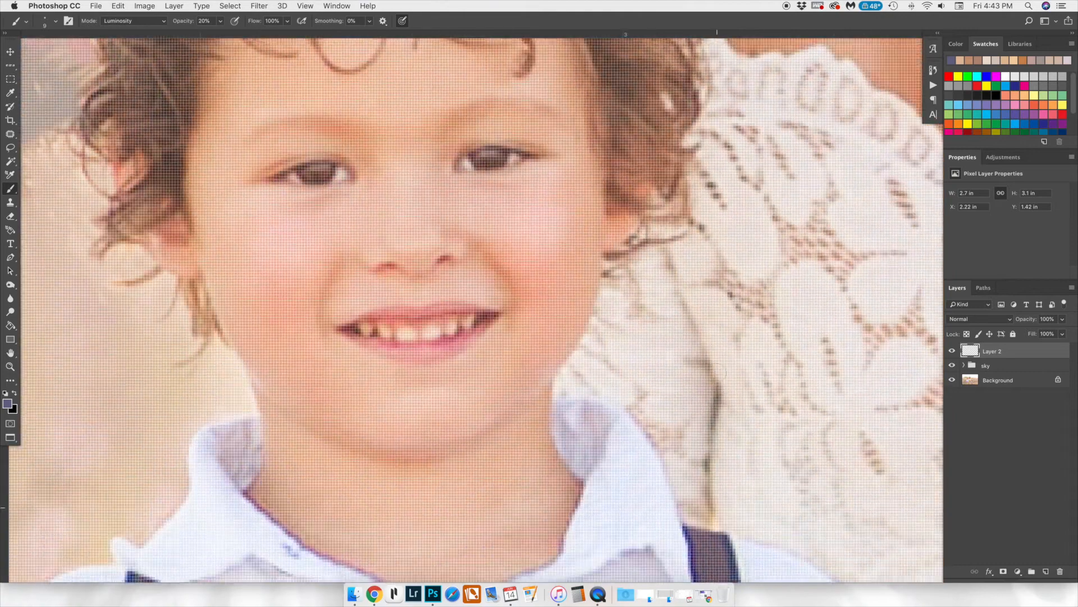
alt+click(489, 272)
drag(612, 312, 588, 281)
drag(441, 194, 562, 192)
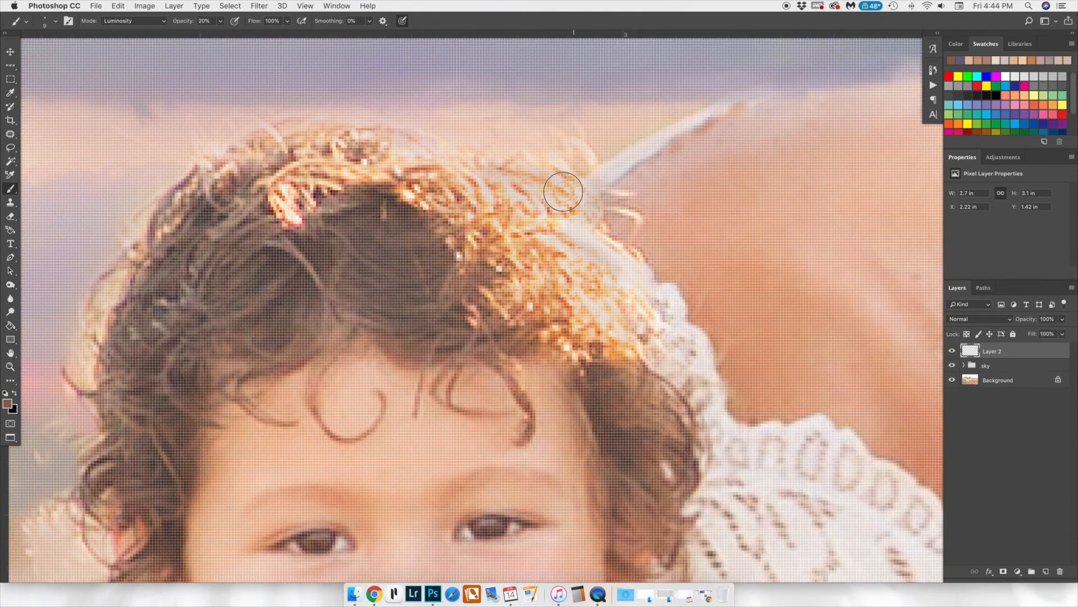
Step: Try another stroke across the older boy's curls, undo it and compare the portrait with and without the retouching layer
key(super+minus)
mouse_move(400, 251)
mouse_down()
mouse_move(486, 235)
mouse_move(541, 250)
mouse_up()
key(super+z)
scroll(488, 292, down, 15)
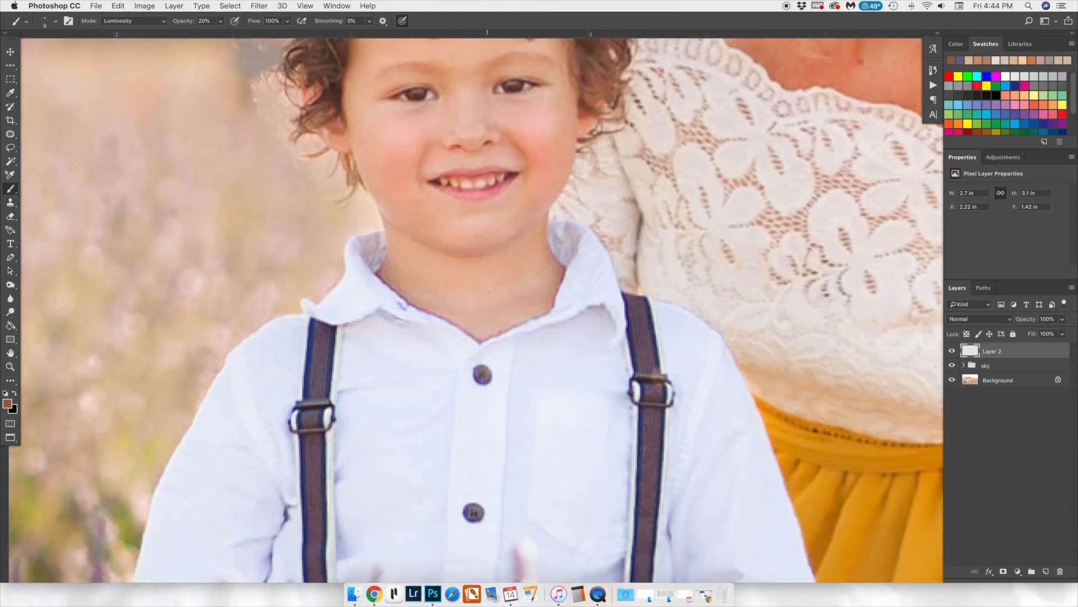
key(super+0)
click(952, 351)
click(952, 351)
drag(795, 247, 694, 345)
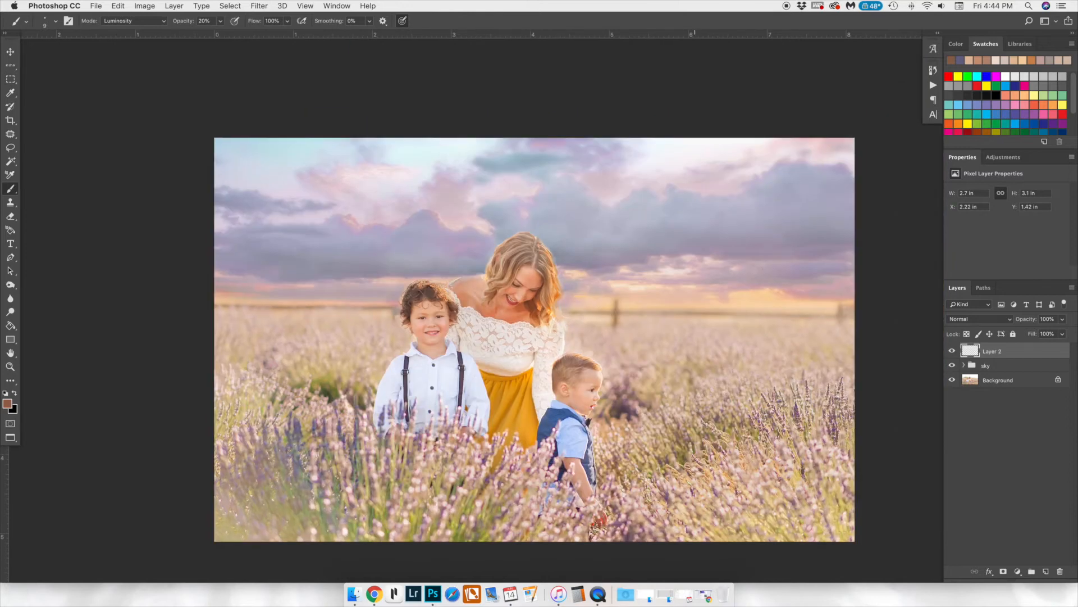
Step: Switch to the Burn tool and save the current state as a history snapshot
key(super+plus)
key(super+plus)
drag(358, 147, 375, 209)
key(bracketright)
key(bracketright)
key(bracketright)
click(12, 285)
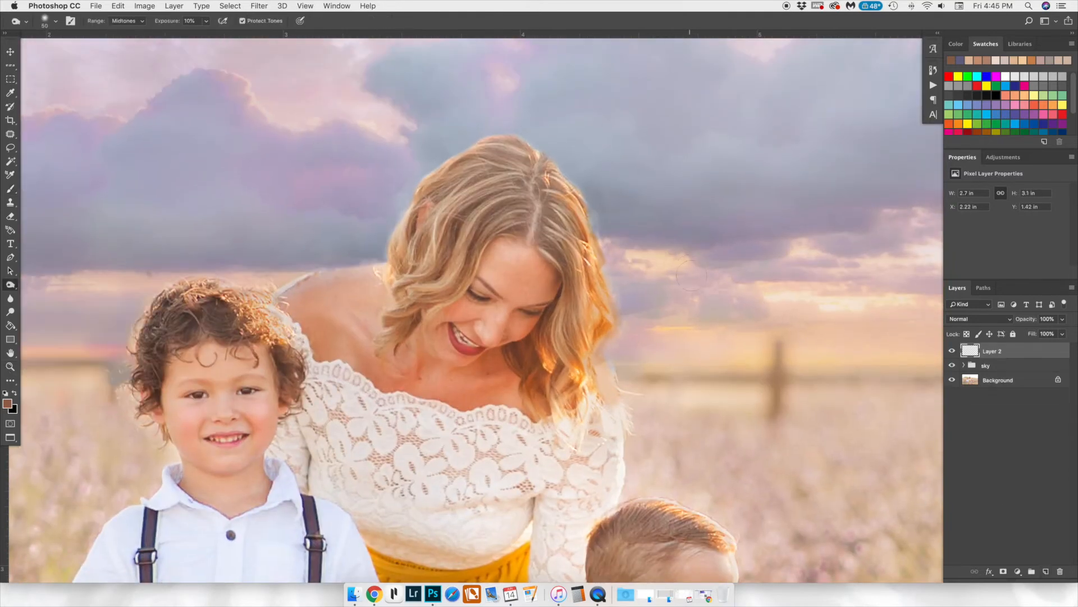
click(933, 70)
scroll(876, 266, up, 5)
click(889, 381)
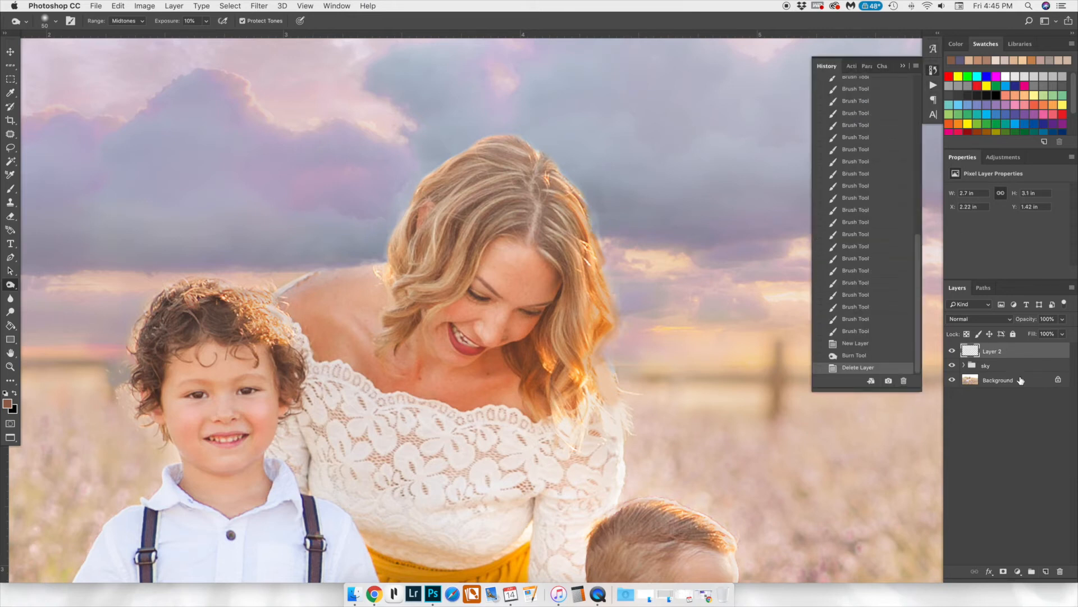
Step: Flatten the image and duplicate the background onto a new layer
right_click(1020, 379)
click(955, 478)
key(super+j)
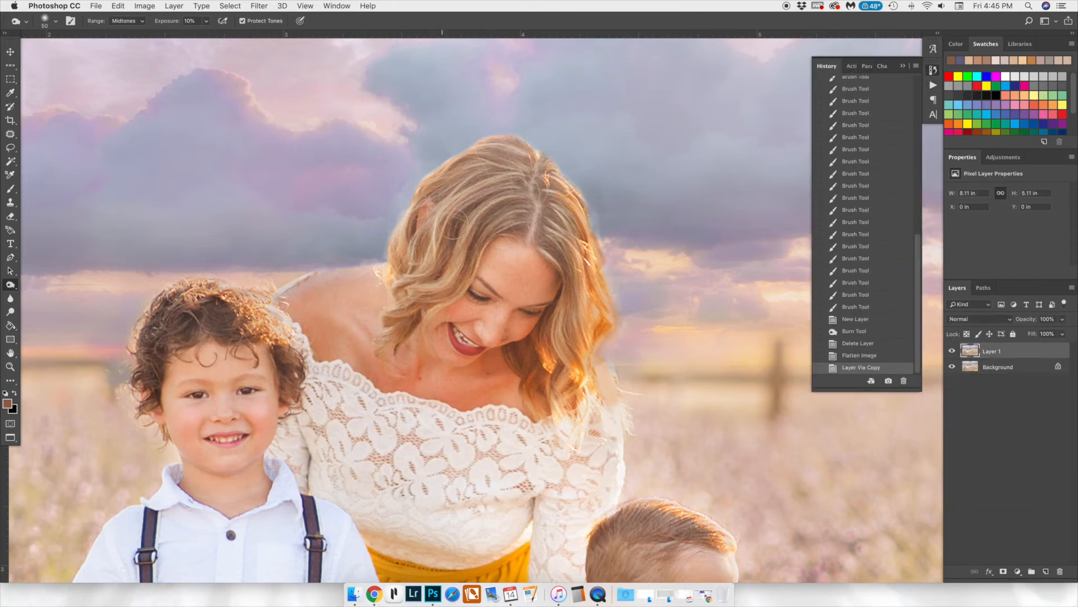
Step: Burn the midtones at 10% exposure along both outer edges of the woman's hair on the duplicate layer
drag(498, 140, 455, 157)
drag(449, 160, 418, 186)
mouse_move(416, 189)
mouse_down()
mouse_move(397, 204)
mouse_move(391, 273)
mouse_up()
click(396, 241)
click(391, 272)
click(566, 163)
drag(567, 168, 587, 219)
drag(590, 236, 606, 289)
Step: Burn the bright rim around the top and side of the older boy's curls
drag(298, 322, 252, 292)
drag(241, 285, 210, 281)
drag(203, 282, 143, 331)
drag(140, 337, 135, 368)
scroll(320, 438, down, 5)
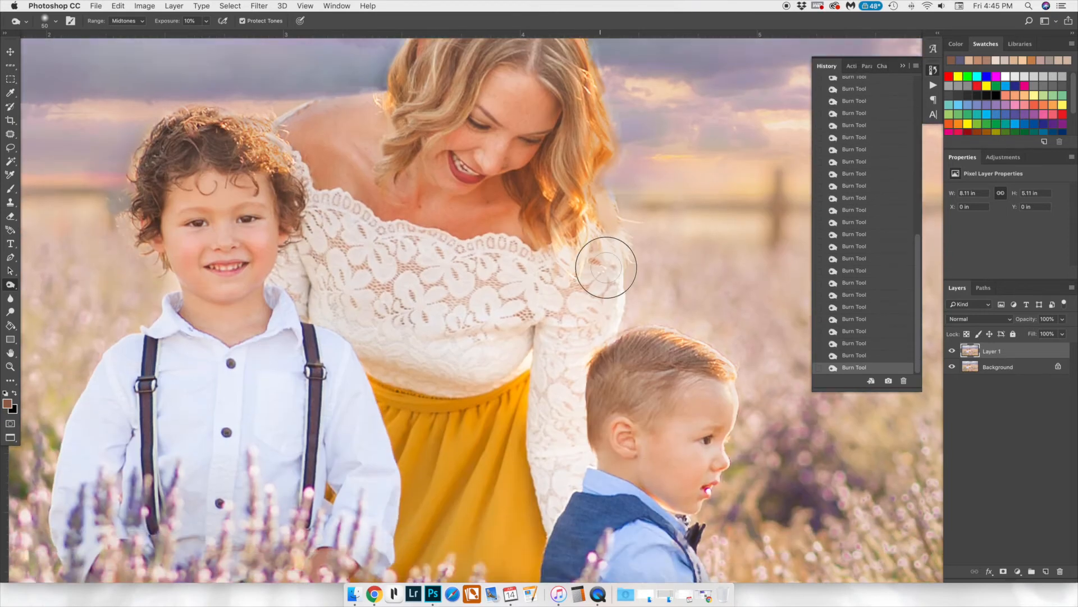
scroll(472, 309, down, 5)
scroll(472, 309, up, 7)
scroll(472, 309, left, 2)
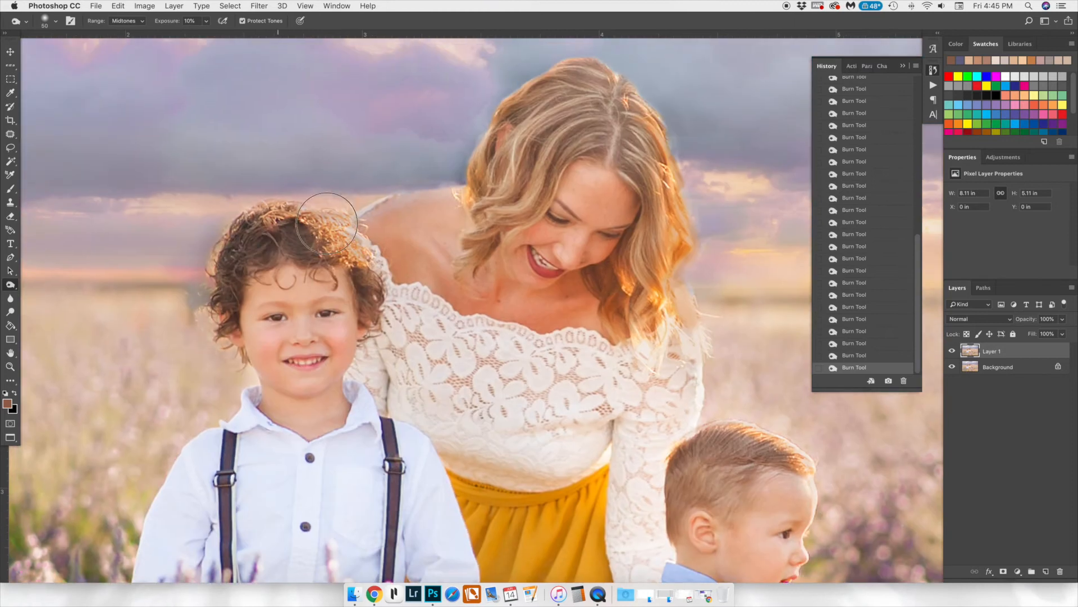
Step: Burn the woman's hair a second time and darken the younger boy's hair
mouse_move(627, 81)
mouse_down()
mouse_move(579, 93)
mouse_move(518, 174)
mouse_up()
mouse_move(612, 99)
mouse_down()
mouse_move(645, 174)
mouse_move(668, 178)
mouse_up()
scroll(619, 135, down, 5)
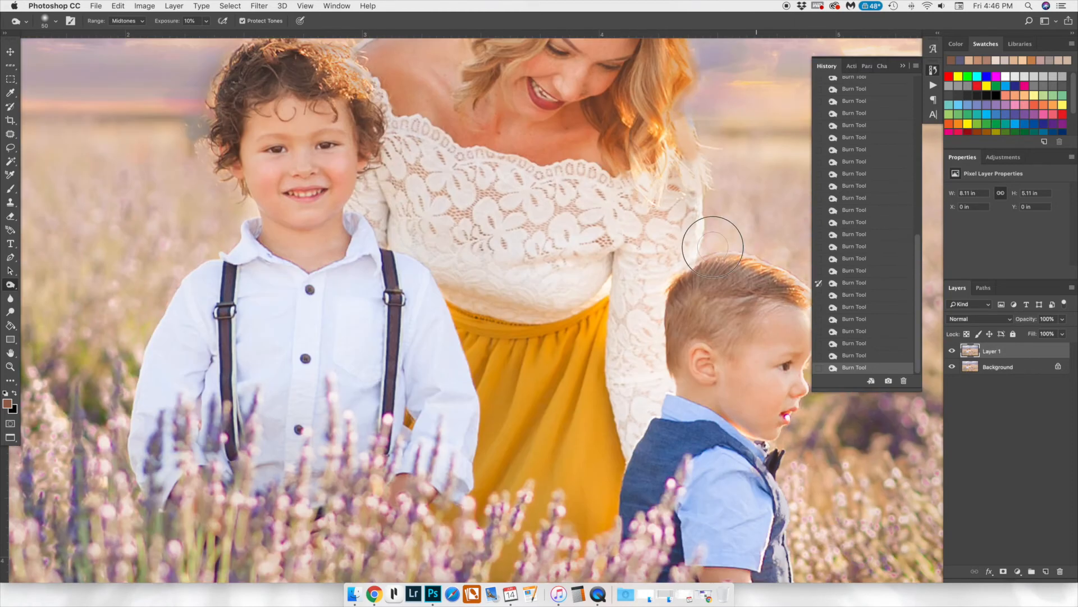
drag(703, 305, 711, 327)
Step: Compare the burned layer with the original, then lower its opacity and flatten the image
key(super+0)
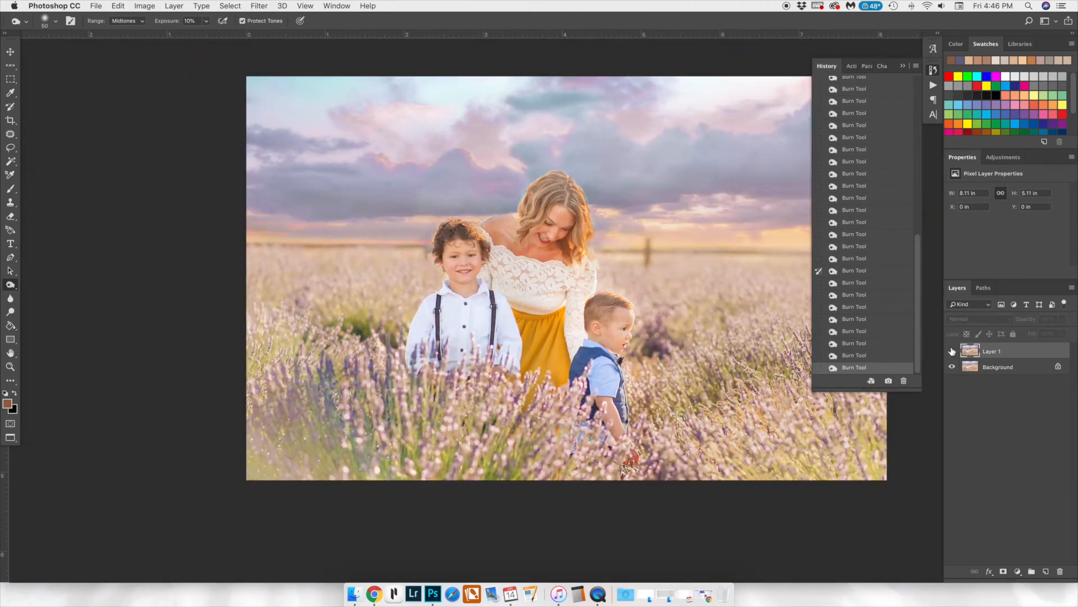
click(952, 352)
click(952, 352)
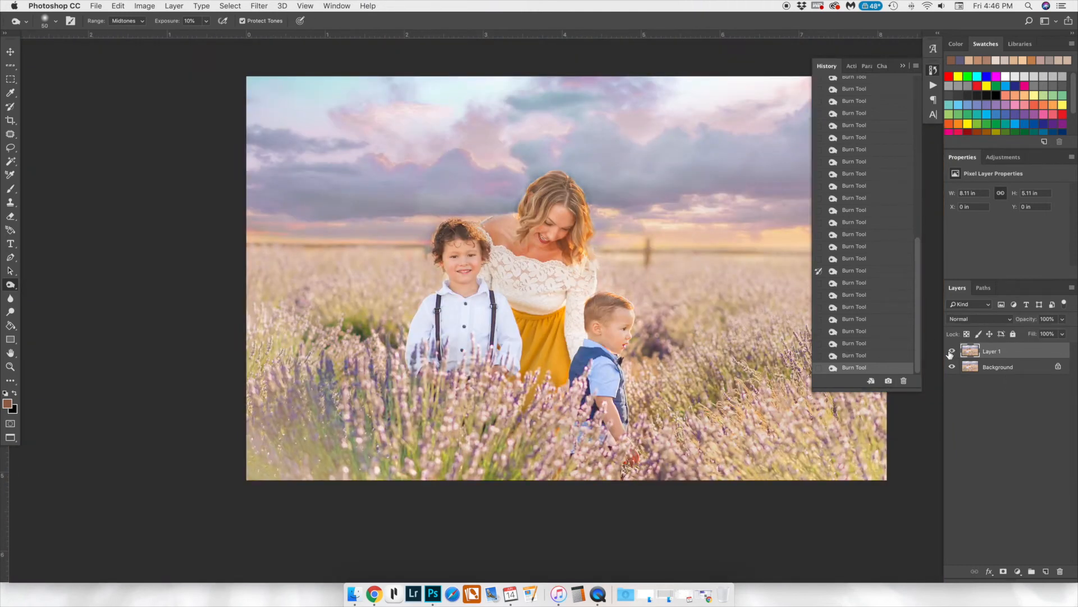
drag(1015, 321, 982, 322)
click(948, 350)
right_click(947, 351)
click(953, 448)
Step: Add a Color Balance adjustment layer and shift the midtones toward red to +18
click(1003, 157)
click(982, 197)
drag(992, 216, 1000, 215)
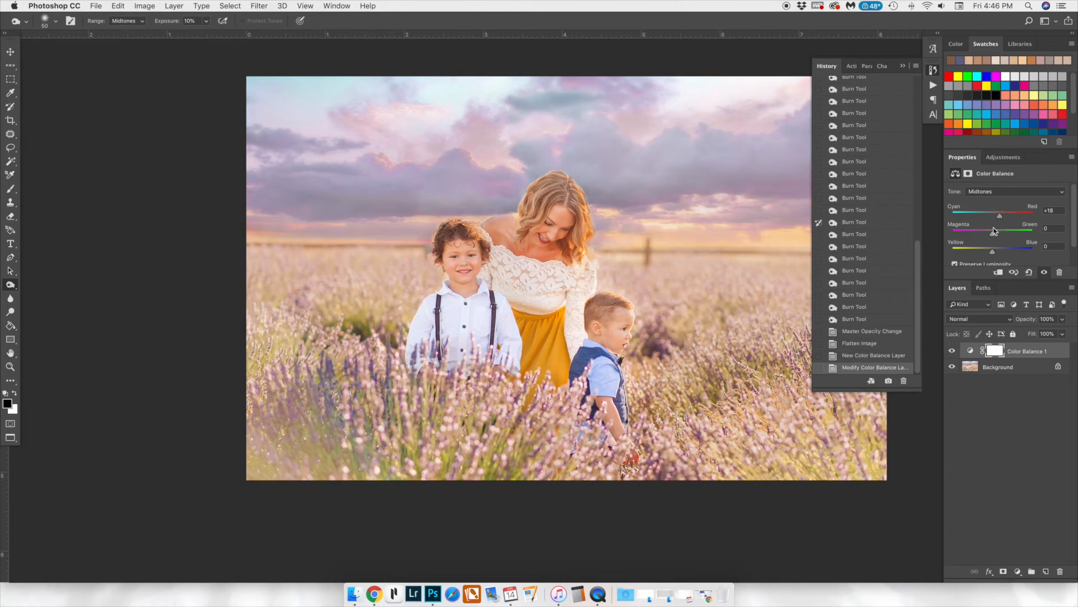
Step: Adjust the highlights and shadows in the Color Balance layer and flatten the image
click(998, 192)
click(995, 203)
drag(993, 216, 992, 252)
click(1011, 192)
click(989, 171)
drag(987, 216, 990, 251)
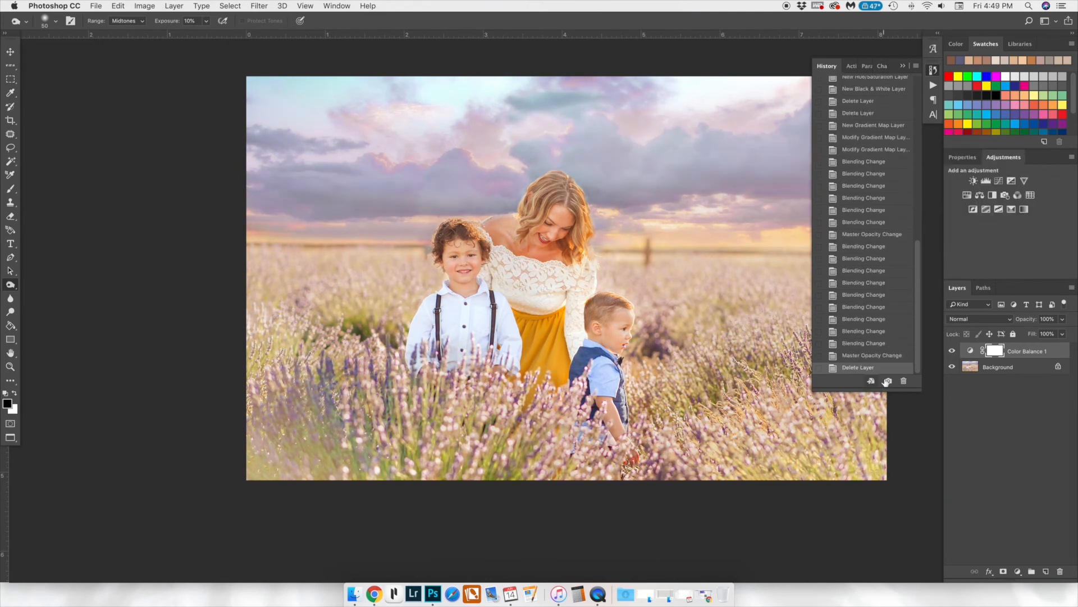
right_click(988, 351)
click(977, 393)
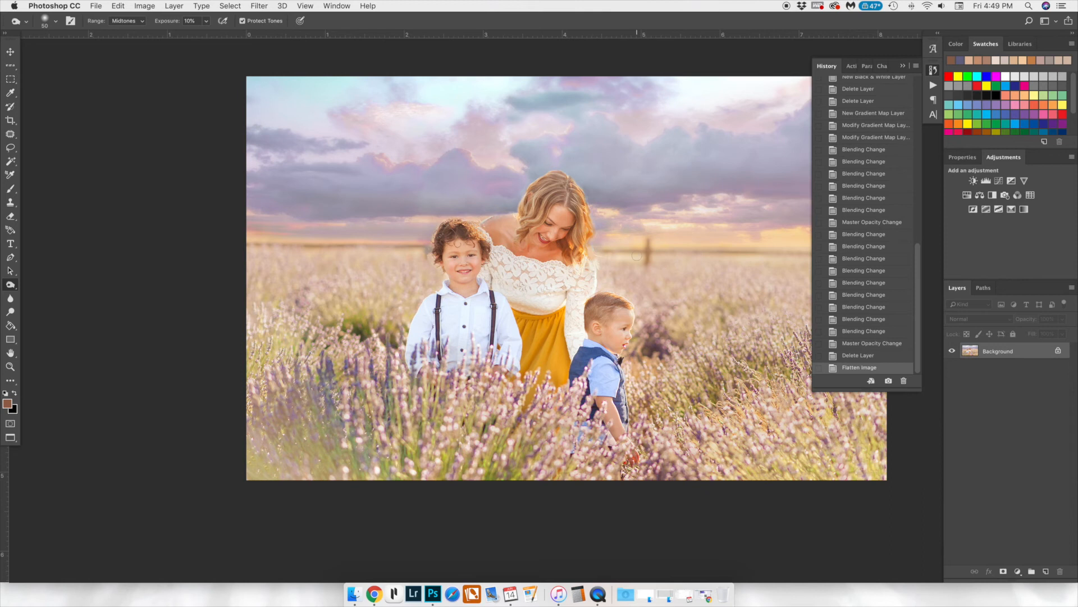
Step: Burn the clouds in the sky around the family with broad midtone strokes at 10% exposure
key(super+plus)
key(super+plus)
key(super+plus)
scroll(636, 254, up, 10)
drag(407, 250, 322, 275)
mouse_move(342, 262)
mouse_down()
mouse_move(375, 261)
mouse_move(208, 260)
mouse_move(160, 285)
mouse_up()
mouse_move(90, 247)
mouse_down()
mouse_move(469, 182)
mouse_move(510, 115)
mouse_up()
key(super+minus)
key(super+minus)
key(super+minus)
key(super+minus)
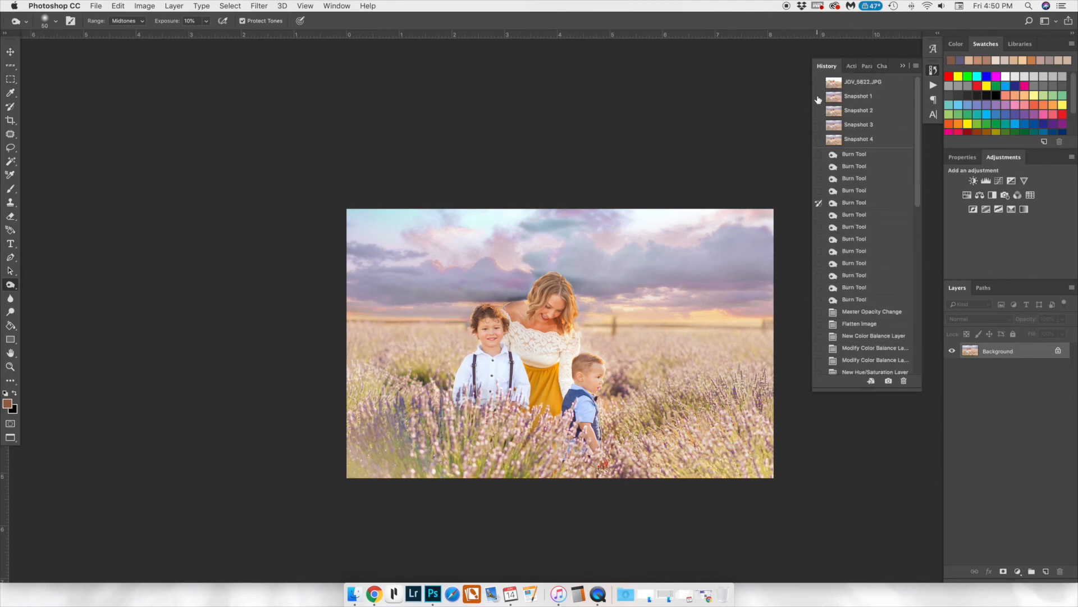
Step: Compare the edit with Snapshot 1, then burn the horizon and clouds on both sides of the family
click(874, 99)
scroll(907, 206, down, 12)
click(868, 367)
scroll(872, 274, up, 12)
drag(762, 321, 668, 315)
mouse_move(669, 314)
mouse_down()
mouse_move(755, 315)
mouse_move(668, 316)
mouse_up()
drag(669, 316, 747, 315)
drag(466, 323, 373, 317)
drag(374, 315, 446, 283)
drag(535, 265, 596, 279)
drag(596, 279, 646, 288)
mouse_move(645, 288)
mouse_down()
mouse_move(756, 300)
mouse_move(693, 284)
mouse_up()
drag(525, 253, 360, 279)
Step: Soften the clouds across the upper sky with the Blur tool at 50% strength and a 300 px brush
click(10, 298)
scroll(426, 239, down, 1)
key(XF86AudioRaiseVolume)
key(bracketright)
key(bracketright)
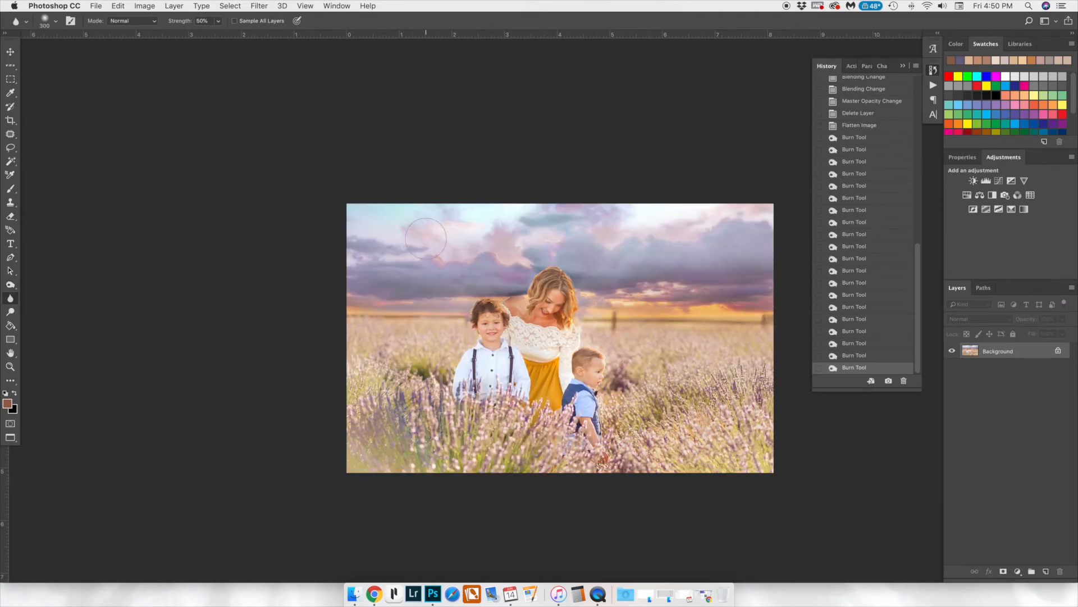
drag(359, 223, 454, 233)
drag(454, 233, 539, 225)
drag(539, 224, 637, 212)
Step: Burn the outer edges of the lavender field with large 10% midtone strokes and save a history snapshot
click(10, 285)
drag(362, 354, 368, 444)
drag(382, 450, 571, 460)
drag(713, 449, 755, 390)
mouse_move(755, 390)
mouse_down()
mouse_move(716, 376)
mouse_move(370, 443)
mouse_up()
scroll(393, 438, up, 3)
click(855, 358)
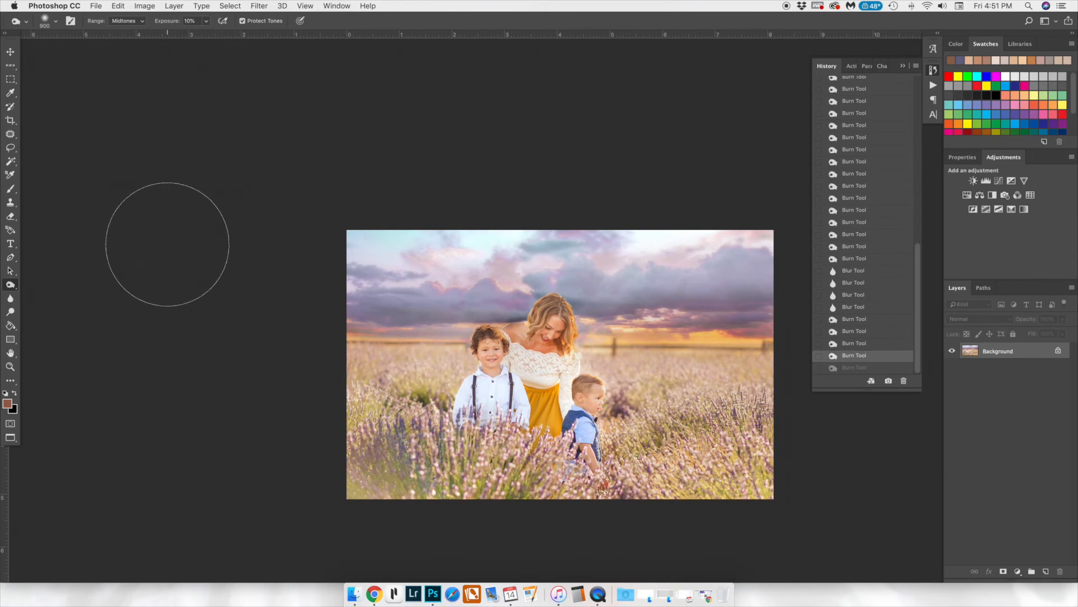
click(889, 381)
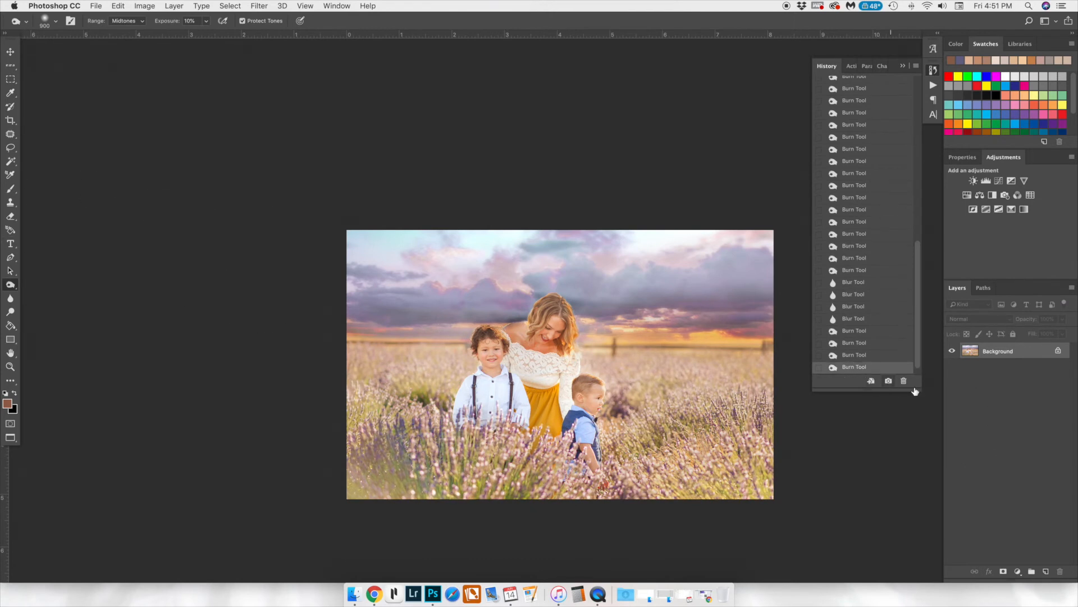
Step: Duplicate the background layer and apply a Lens Blur with a reduced radius to the copy
key(super+j)
click(259, 5)
mouse_move(292, 139)
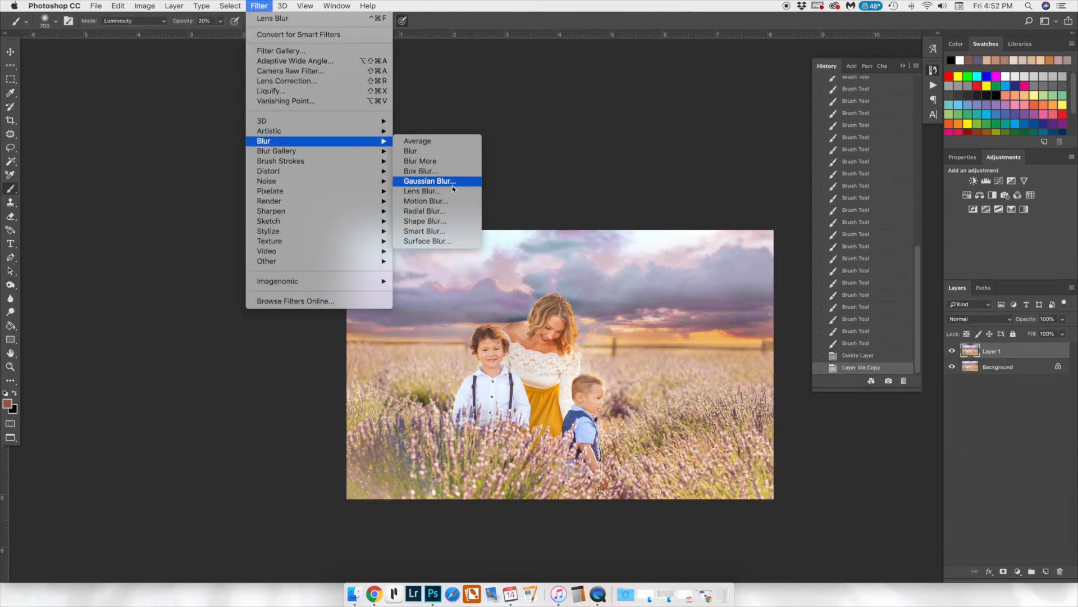
click(449, 199)
drag(1063, 201, 1032, 201)
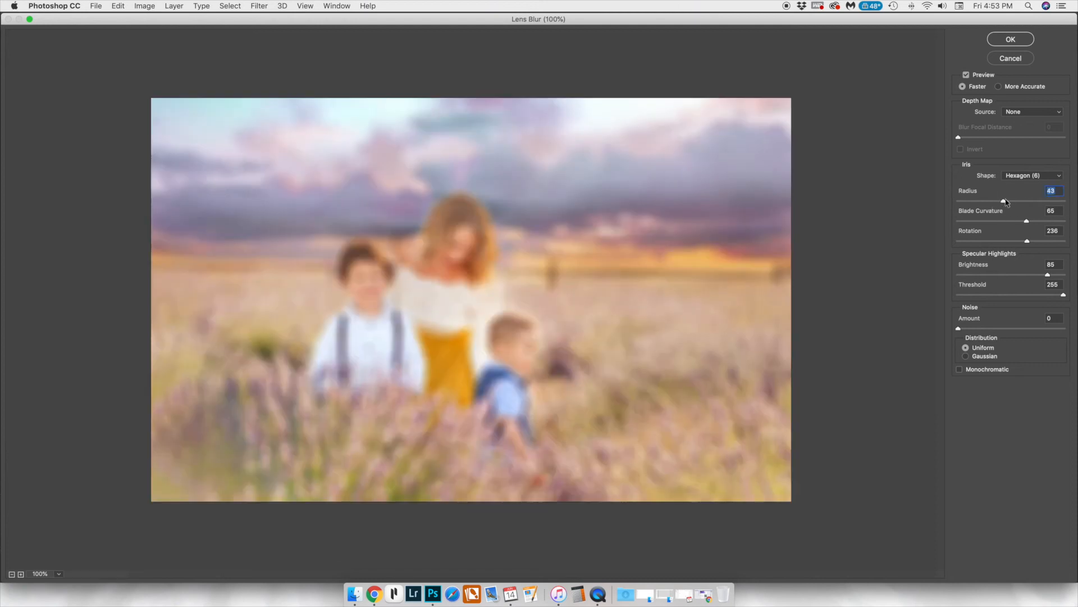
click(989, 200)
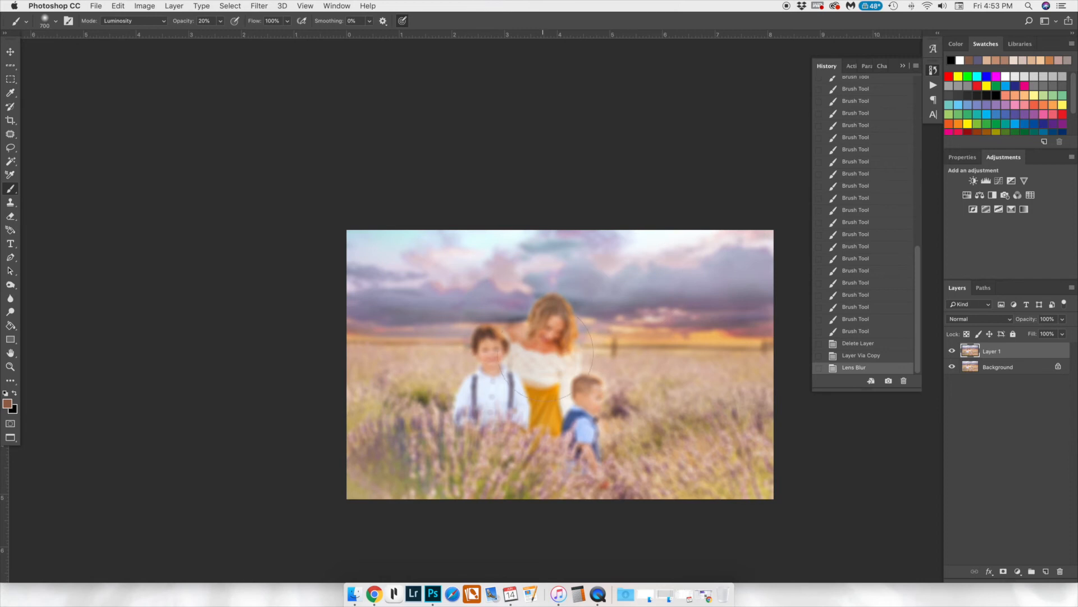
Step: Add a layer mask to the blurred layer and start painting black over the mother and boys
drag(554, 362, 550, 399)
drag(494, 387, 506, 427)
drag(584, 438, 536, 428)
Step: Mask the blur off the family and the surrounding lavender with black strokes at 100% brush opacity
key(bracketright)
key(0)
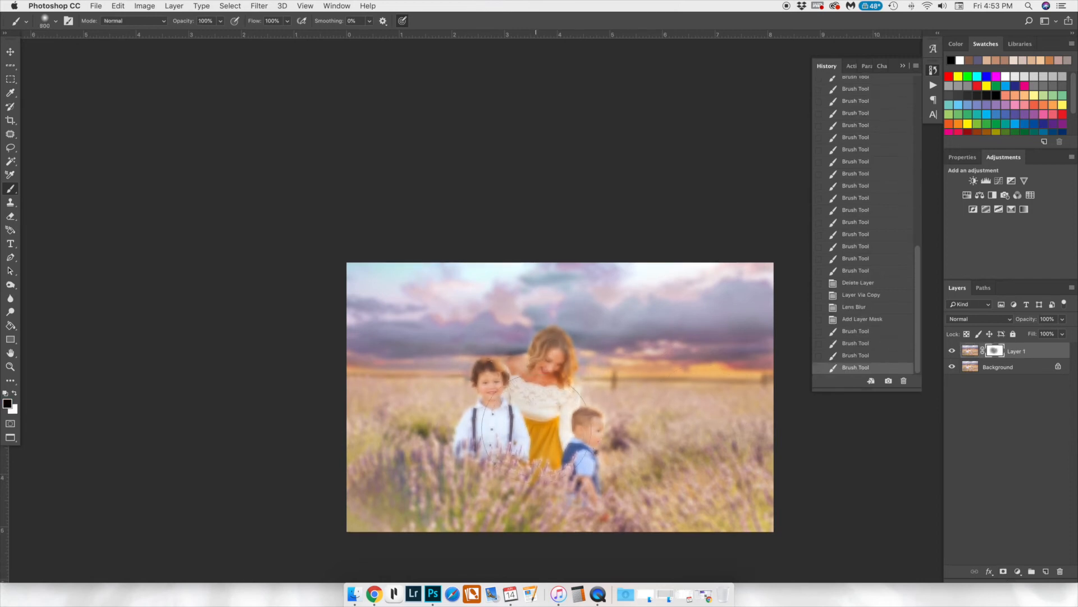
key(bracketleft)
key(bracketleft)
key(bracketleft)
key(bracketleft)
key(bracketleft)
key(bracketleft)
key(bracketleft)
key(bracketleft)
drag(578, 477, 584, 435)
mouse_move(510, 430)
mouse_down()
mouse_move(685, 461)
mouse_move(753, 441)
mouse_up()
drag(639, 401, 612, 413)
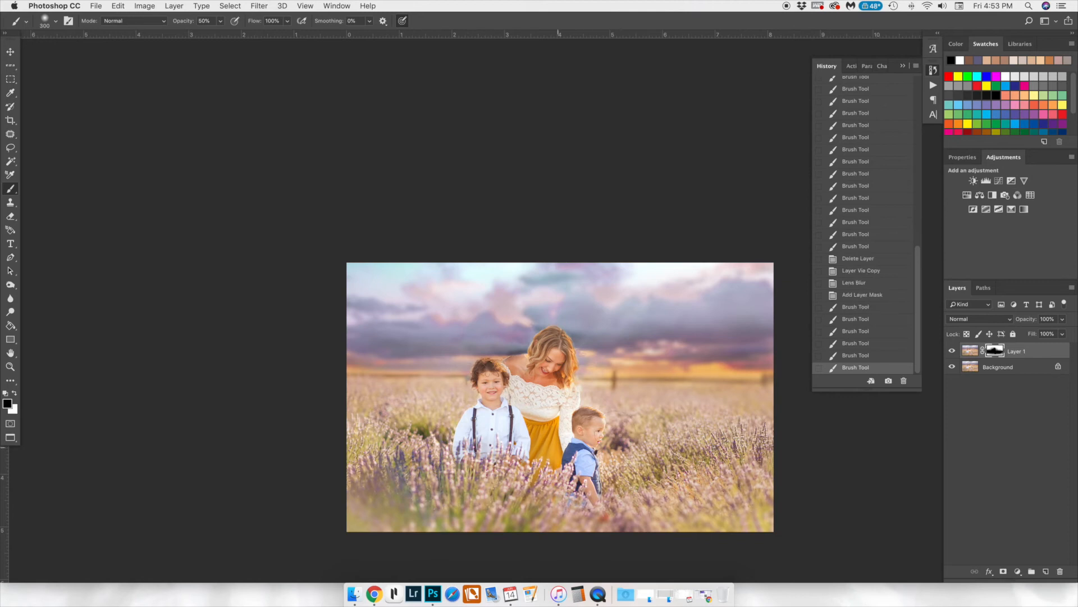
Step: Refine the blur mask around the figures with 50% opacity strokes, using white to restore the blur
drag(594, 461, 597, 465)
key(super+plus)
key(super+plus)
key(super+plus)
key(super+plus)
key(x)
mouse_move(478, 387)
mouse_down()
mouse_move(484, 419)
mouse_move(469, 478)
mouse_up()
drag(472, 483, 438, 517)
scroll(477, 466, down, 4)
drag(443, 432, 337, 466)
mouse_move(337, 469)
mouse_down()
mouse_move(304, 489)
mouse_move(118, 469)
mouse_up()
scroll(735, 218, down, 10)
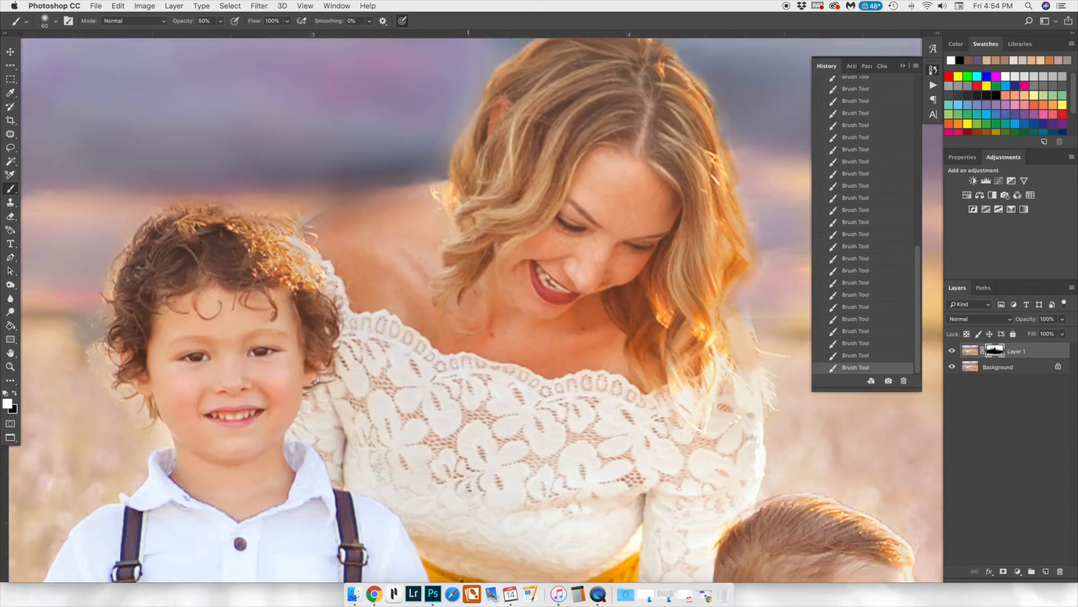
Step: Clean up the blur mask around the mother's hair and shoulder with a 30 px black brush
scroll(736, 218, right, 3)
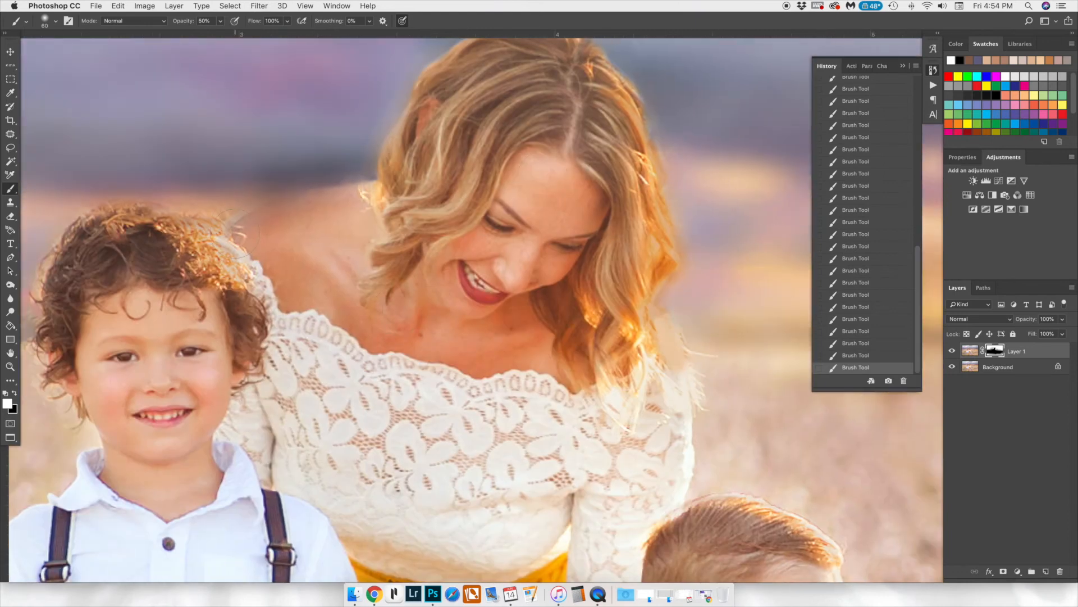
scroll(348, 257, up, 3)
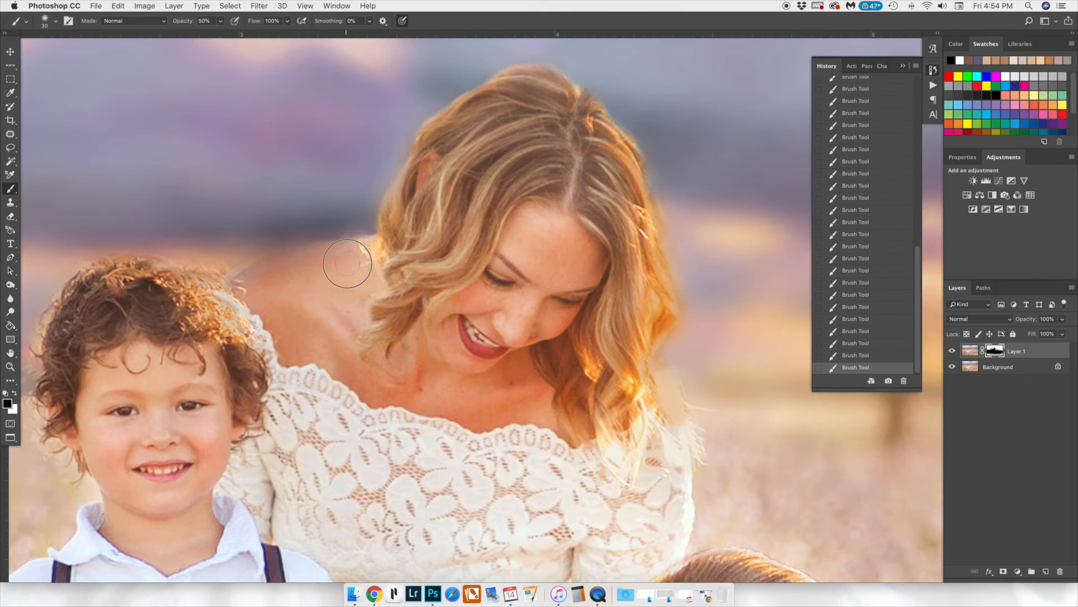
scroll(632, 395, right, 5)
key(super+minus)
key(super+minus)
key(super+minus)
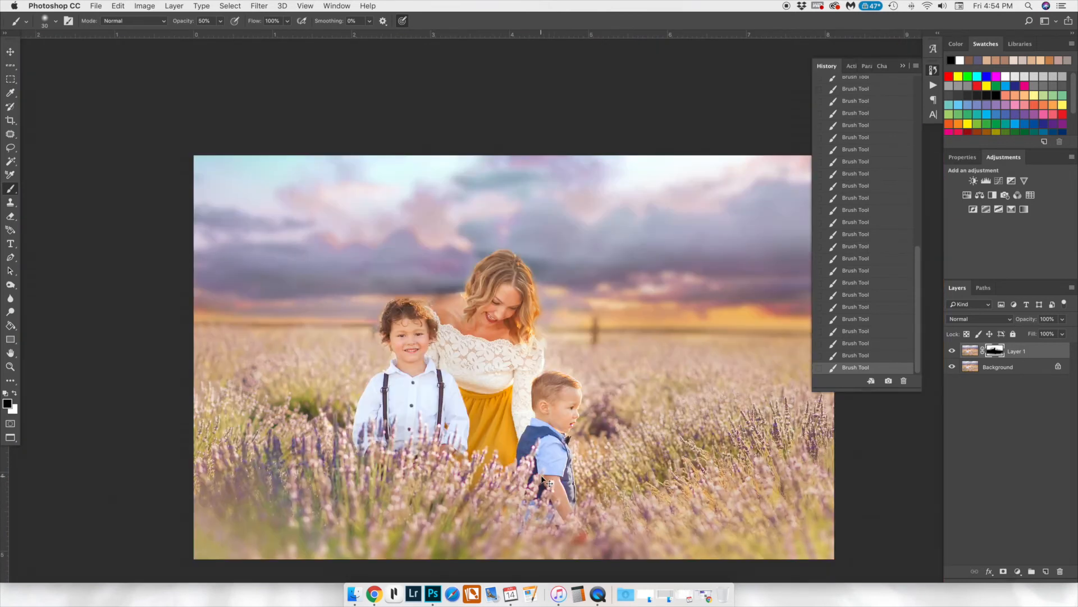
Step: Toggle the blurred layer to compare the result, then flatten the image
click(954, 349)
click(952, 350)
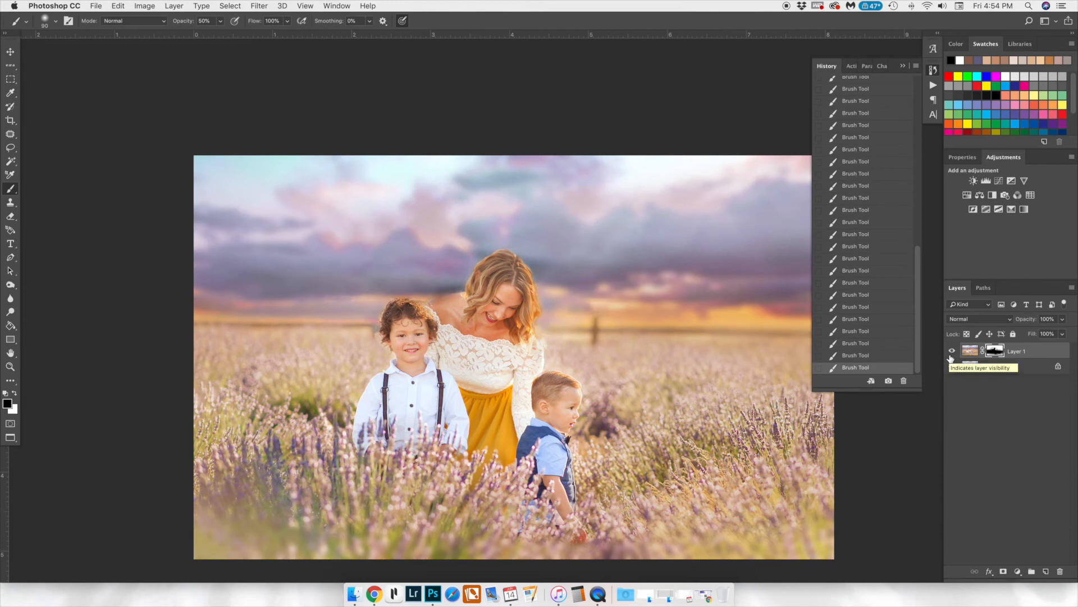
right_click(1037, 370)
click(1003, 470)
Step: Run the Light As Air action and lower its layer group's opacity to 11%
click(851, 67)
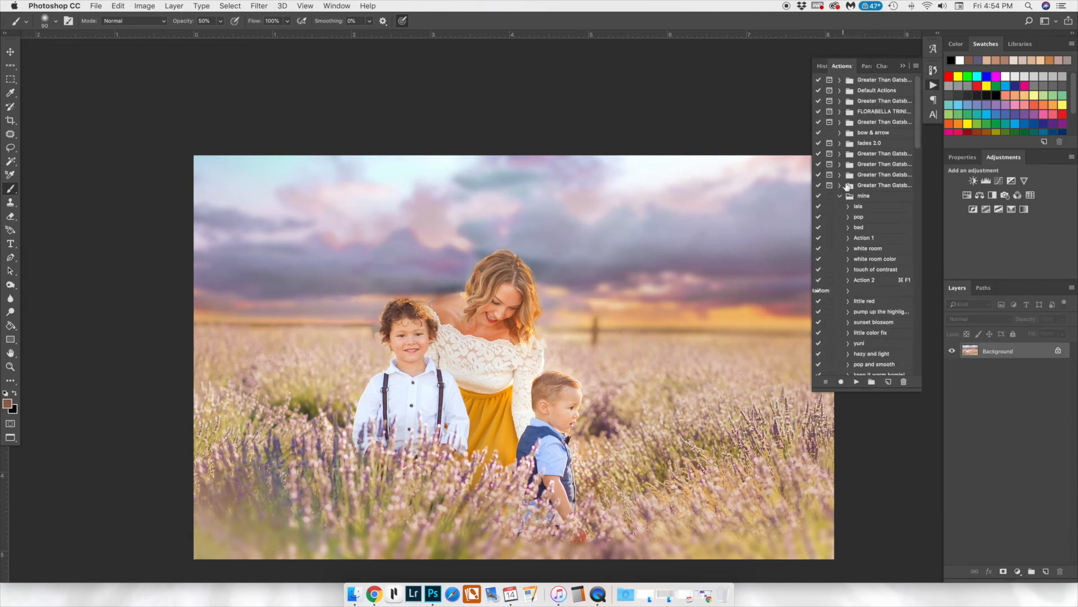
scroll(842, 270, down, 15)
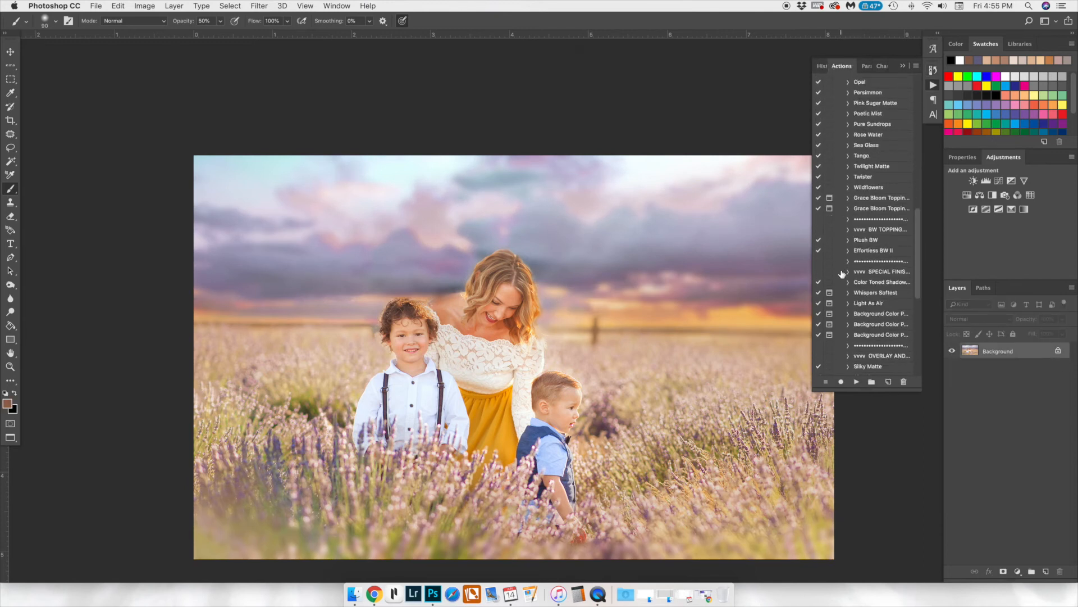
click(868, 303)
click(857, 381)
click(953, 351)
drag(1025, 319, 977, 313)
Step: Run the Poetic Mist action and adjust the opacity of its Sunkissed layer
scroll(877, 317, up, 3)
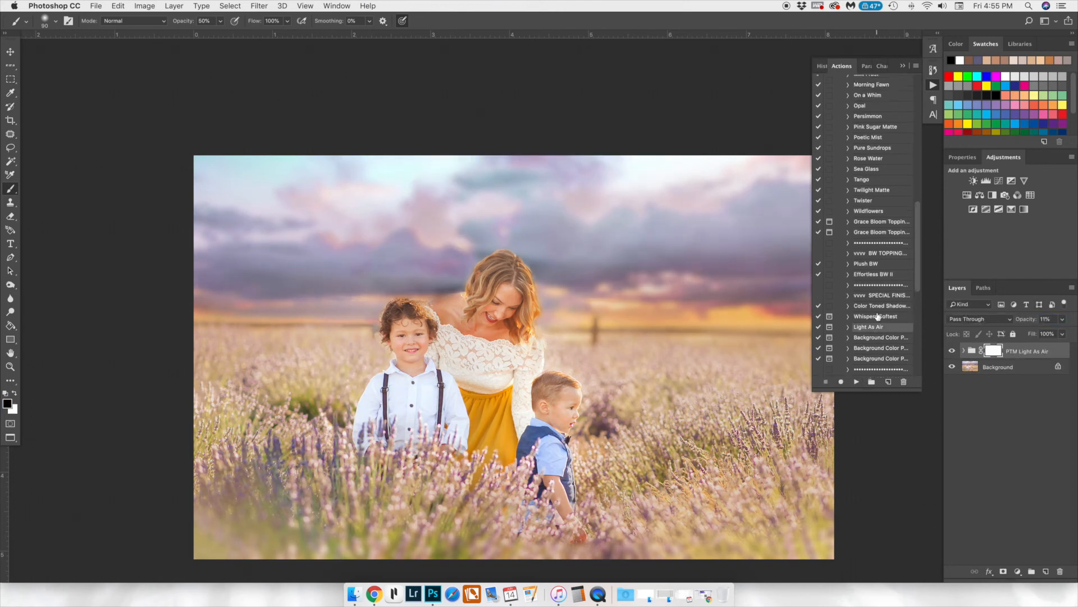
scroll(878, 317, up, 4)
click(868, 283)
click(856, 381)
click(963, 351)
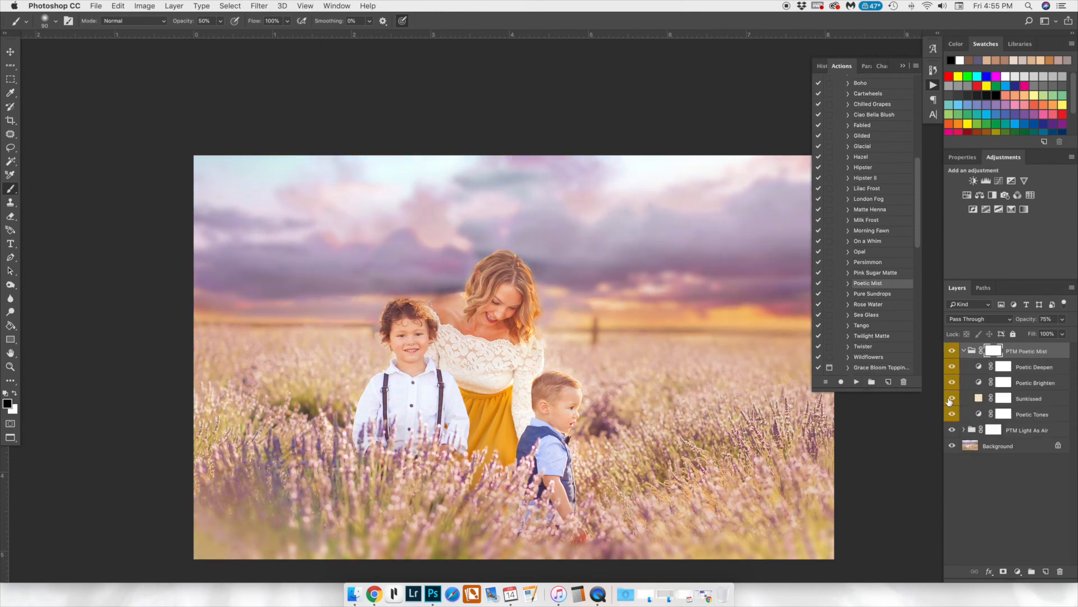
click(1037, 400)
drag(1027, 318, 1037, 317)
Step: Toggle the Poetic Tones layer to compare its effect and set its opacity to about 79%
click(1032, 415)
click(950, 414)
click(950, 414)
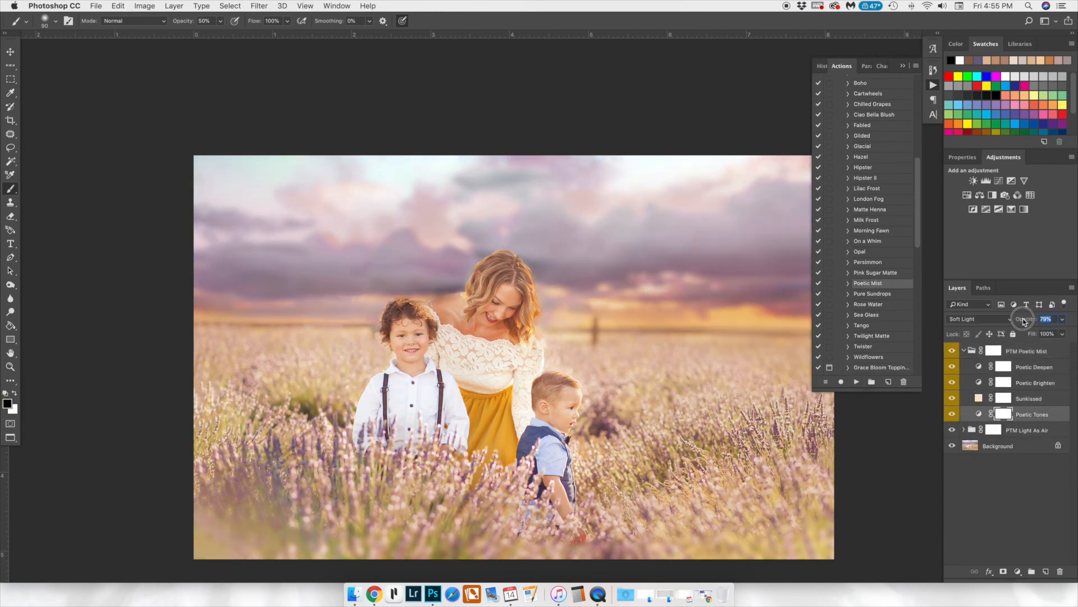
Step: Check the effect of the Poetic Deepen layer and reduce the Poetic Mist group's opacity to 25%
click(1034, 383)
click(1032, 367)
click(952, 367)
click(952, 367)
click(1025, 354)
click(964, 351)
drag(1029, 318, 1010, 319)
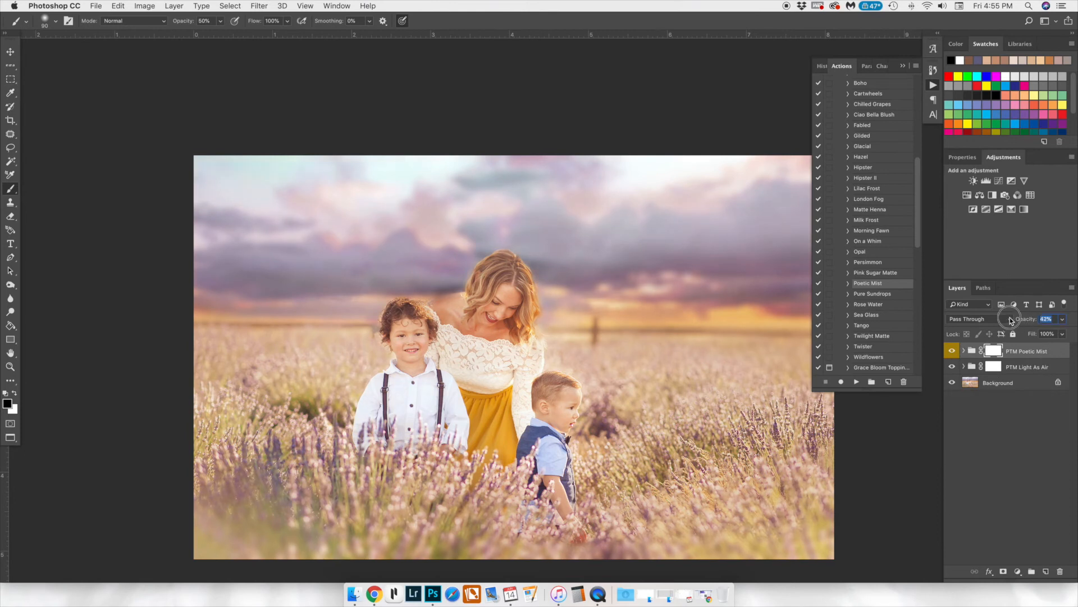
Step: Run the Boho action and lower its layer group's opacity to 20%
scroll(882, 261, up, 5)
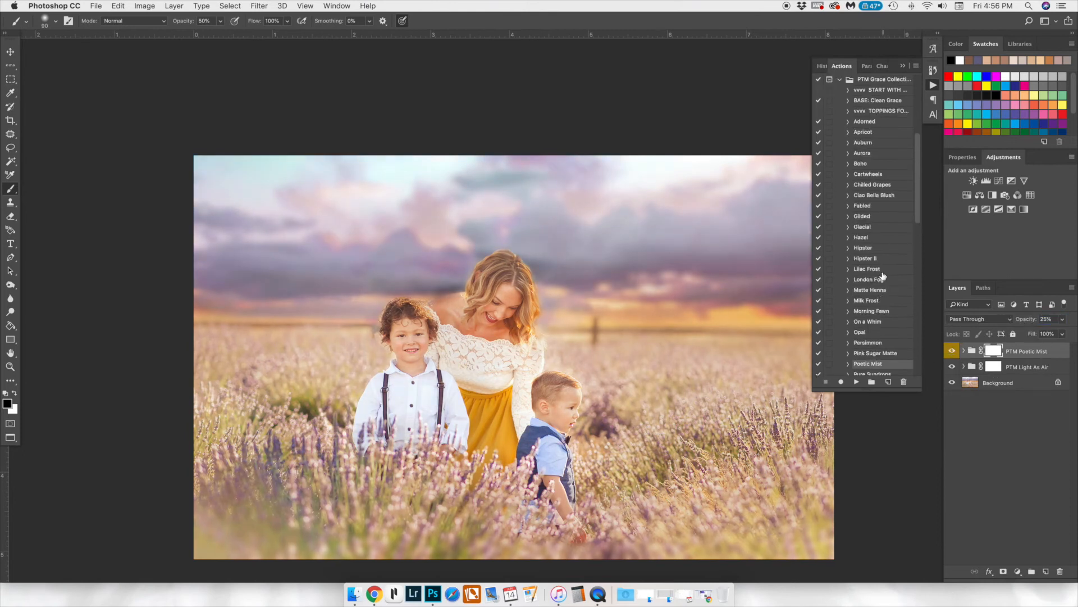
click(860, 191)
click(856, 381)
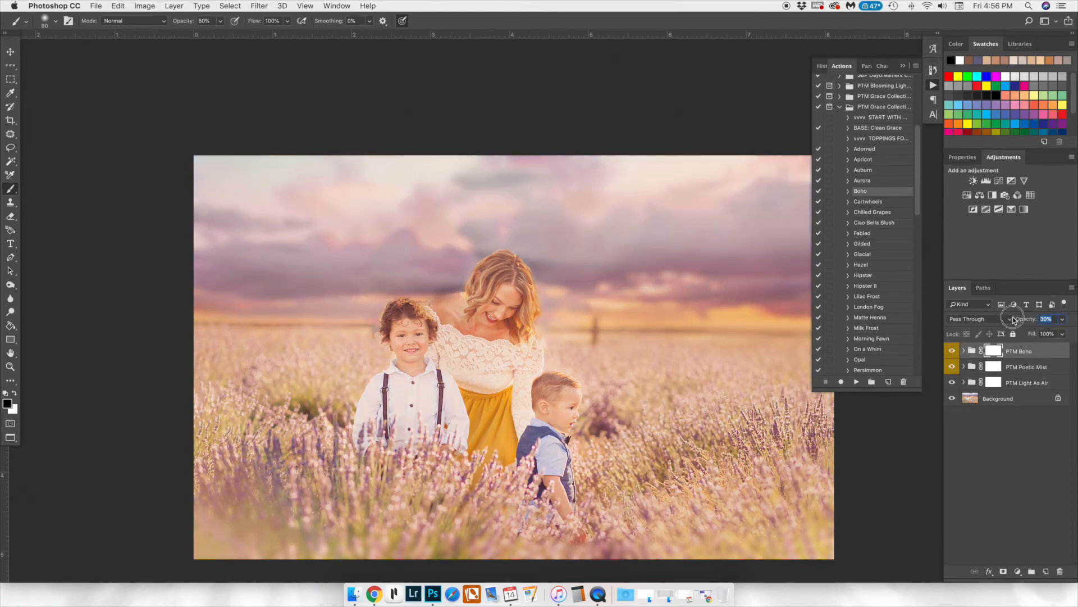
drag(1026, 318, 1001, 319)
Step: Check the Boho Tones layer inside the Boho group and reduce the group's opacity to 14%
click(964, 350)
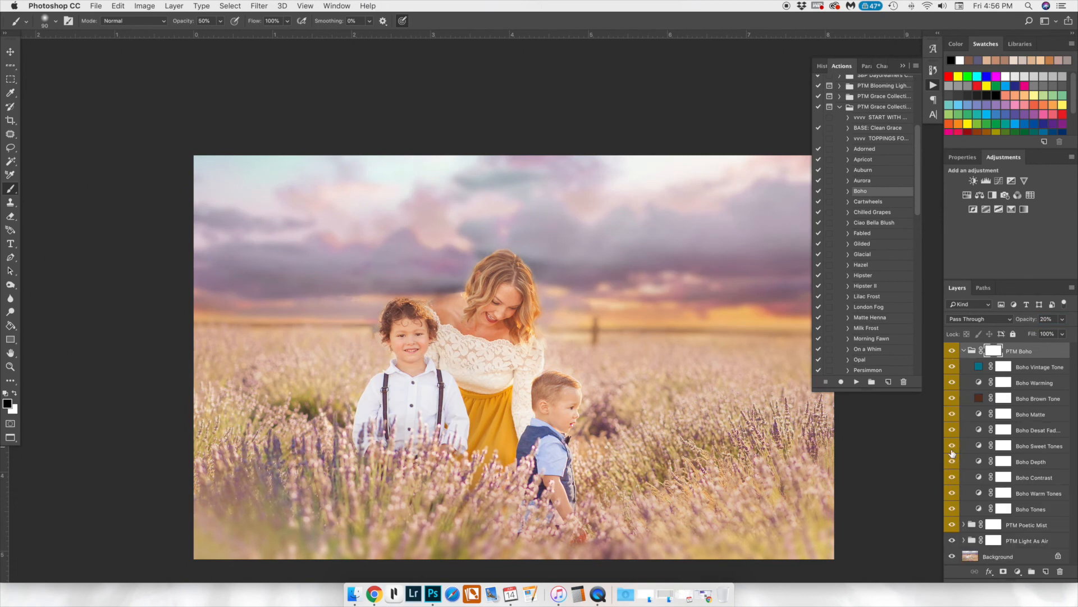
click(952, 509)
drag(1029, 326, 1028, 322)
click(964, 351)
mouse_move(952, 351)
mouse_down()
mouse_move(952, 362)
mouse_move(952, 353)
mouse_up()
Step: Mask the Poetic Mist group off the family's skin with a black brush at 40% opacity
click(952, 366)
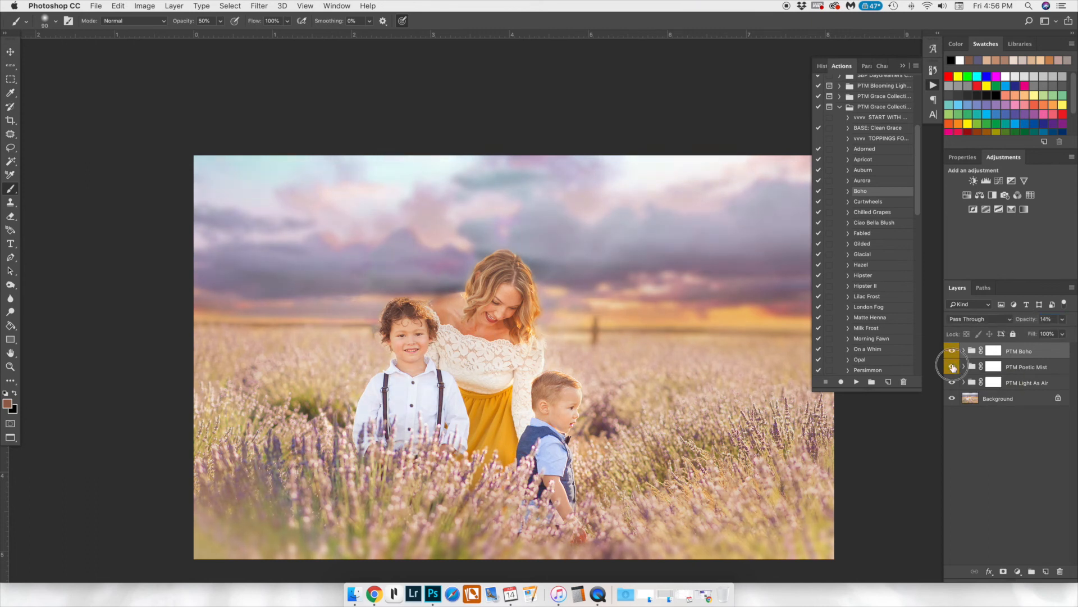
click(1019, 366)
drag(431, 344, 436, 321)
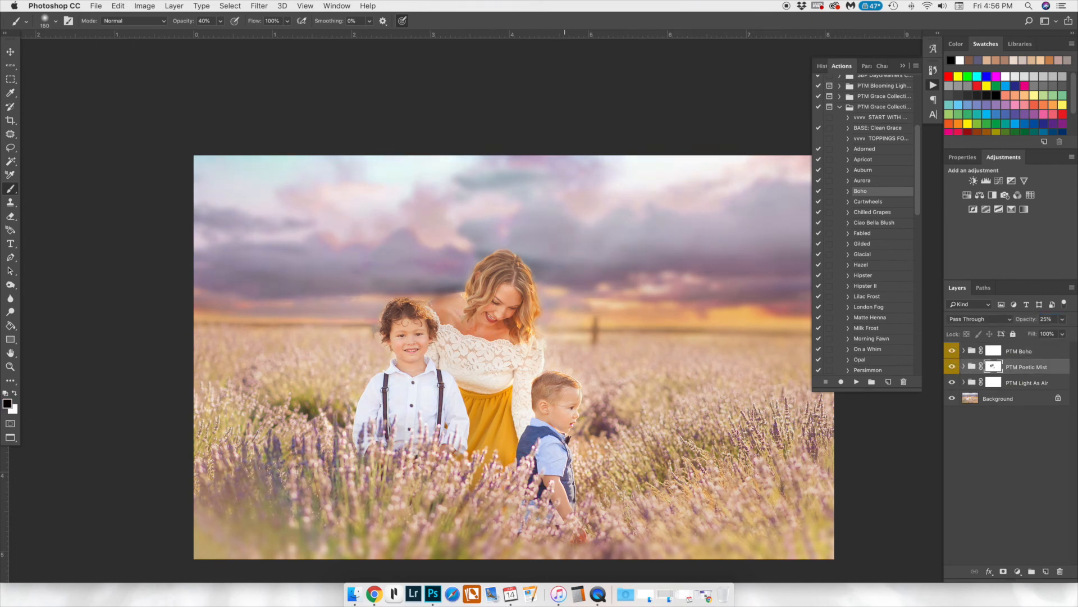
Step: Save a history snapshot of the toned image and flatten all layers
right_click(1003, 393)
click(822, 66)
click(822, 65)
click(888, 381)
right_click(1016, 402)
click(987, 505)
click(623, 201)
Step: Collapse the expanded action sets, duplicate the flattened layer and open the Portraiture filter on the copy
click(852, 66)
scroll(892, 228, up, 5)
click(833, 248)
click(560, 201)
key(super+j)
click(259, 6)
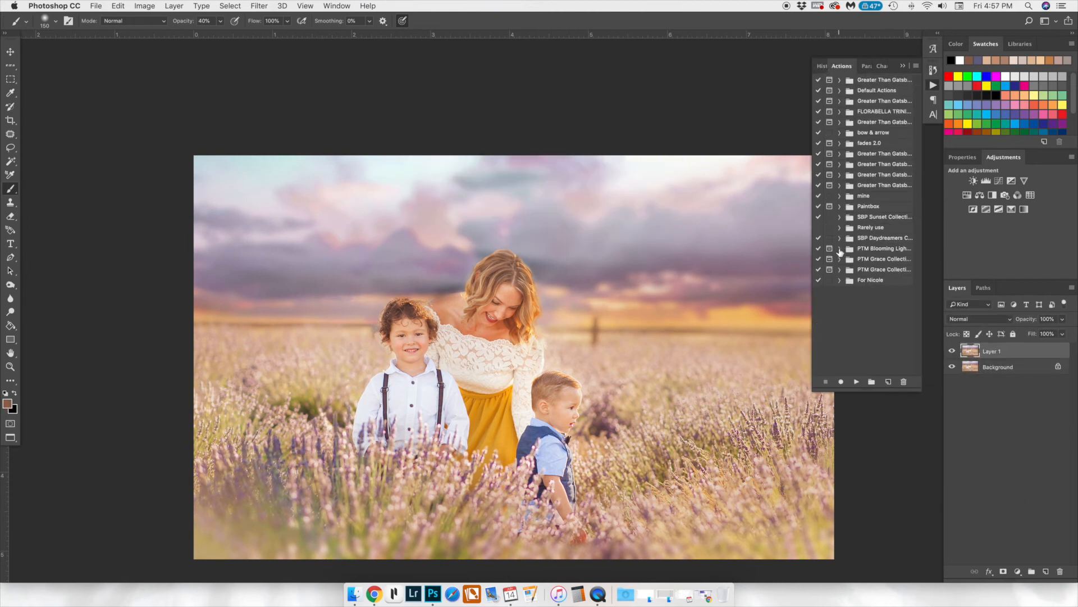
click(418, 191)
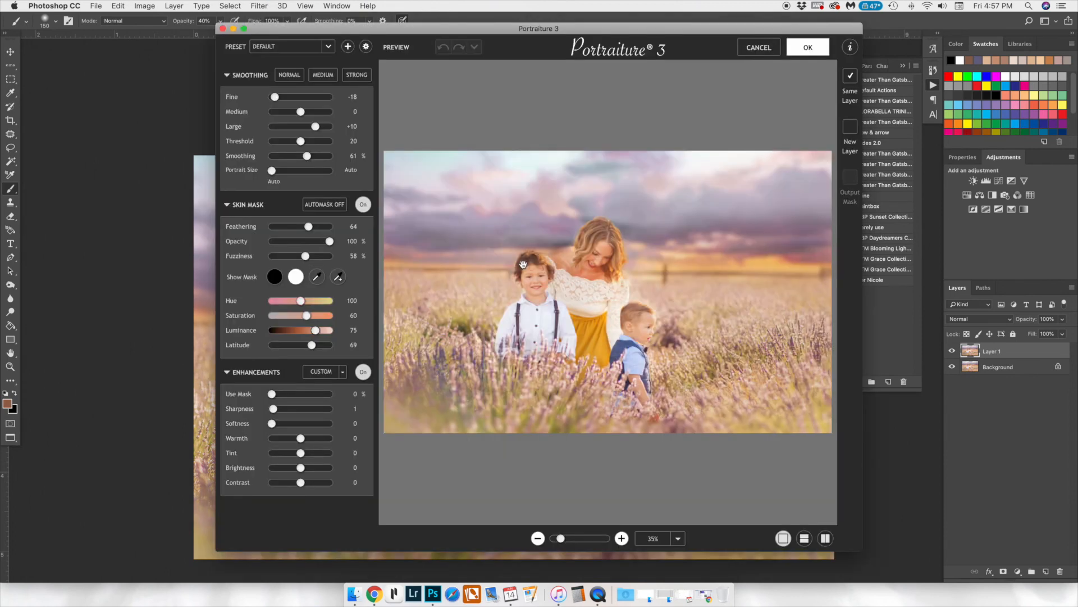
Step: Preview the mother's face at 200% and choose the Normal smoothing preset after trying Medium
click(570, 232)
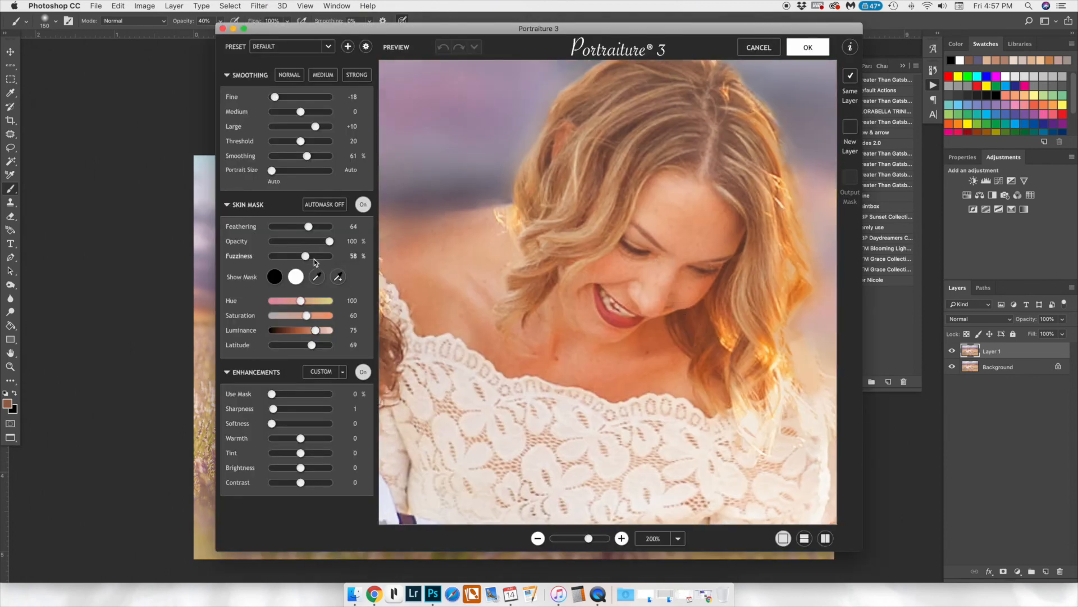
click(322, 74)
click(290, 77)
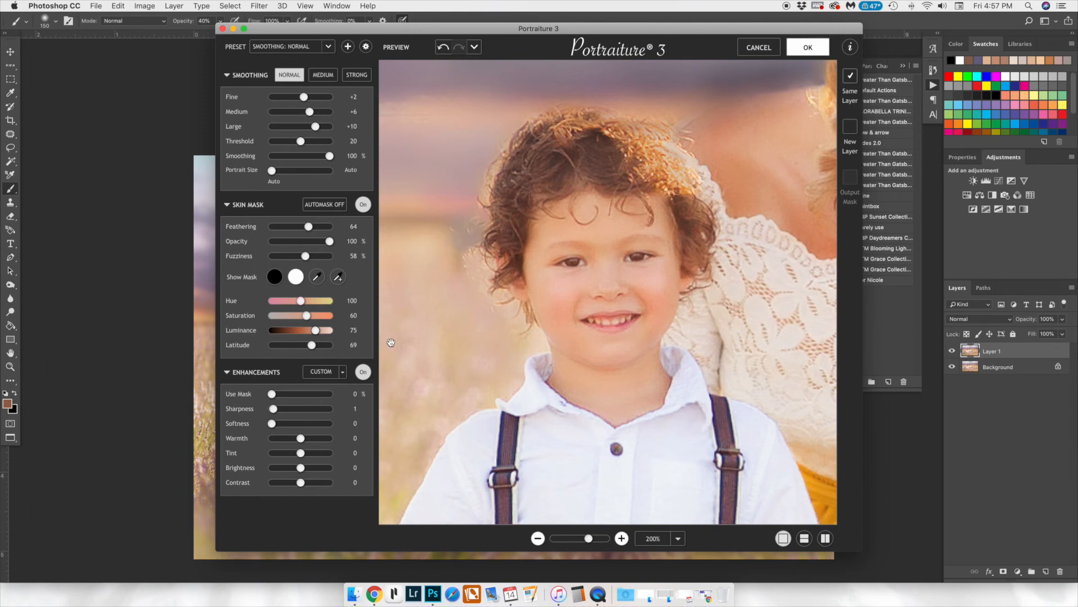
Step: Sample the older boy's skin for the Portraiture mask, set Smoothing to 32% and apply the filter
click(336, 276)
click(584, 279)
drag(330, 156, 290, 157)
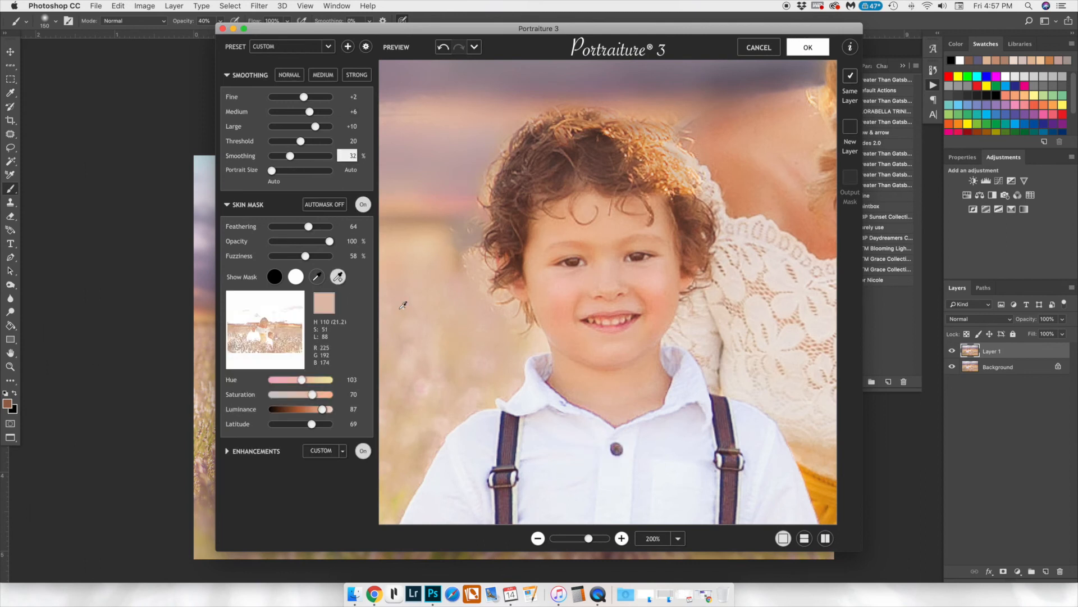
click(337, 276)
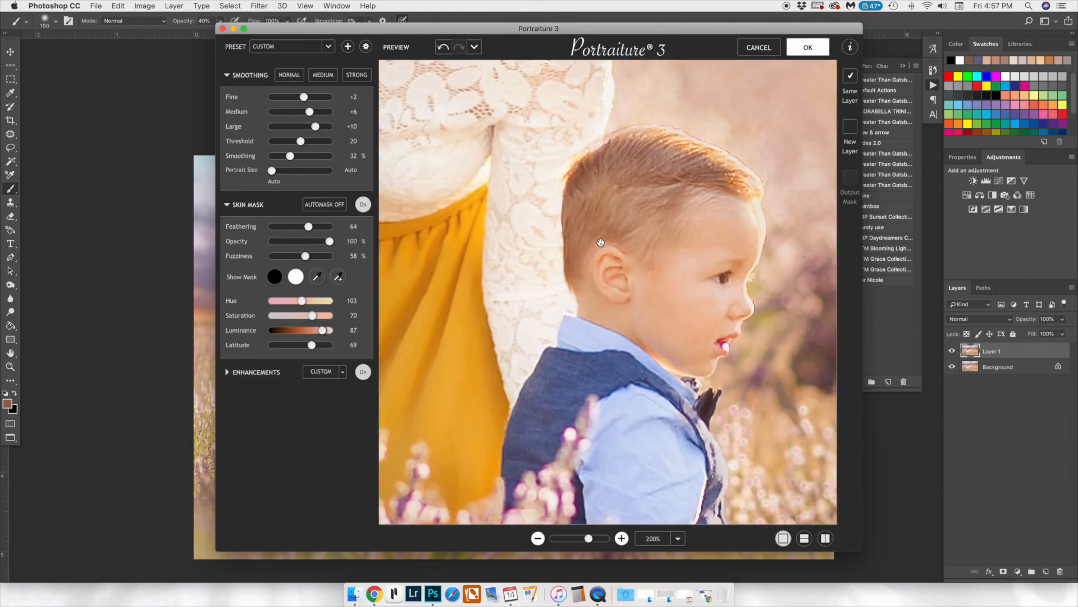
click(809, 48)
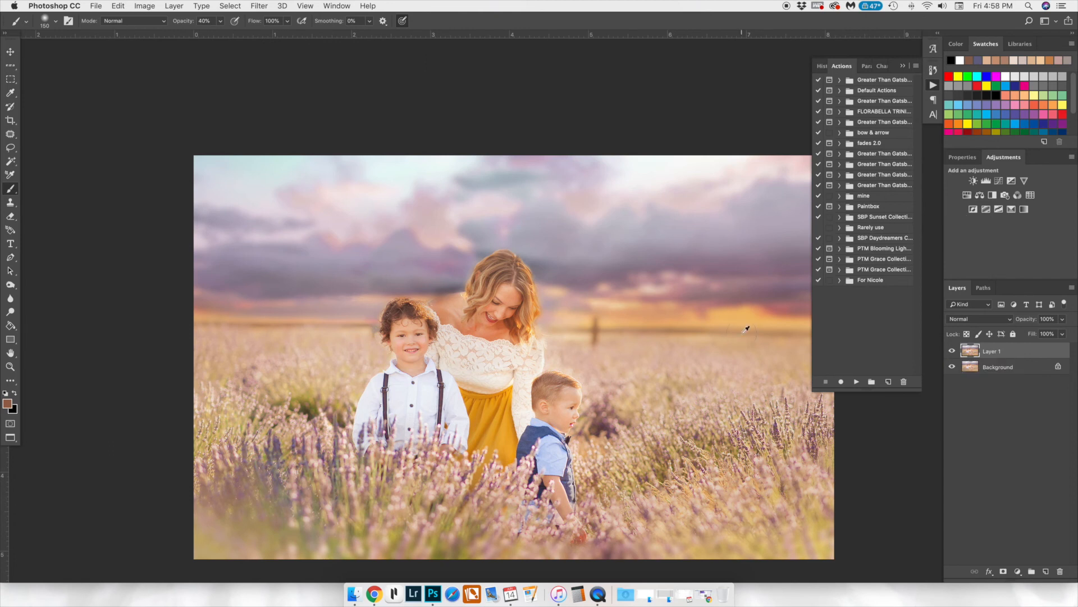
Step: Examine the smoothed faces up close against the original image, then return to the latest history state
key(super+plus)
key(super+plus)
key(super+plus)
key(super+plus)
scroll(742, 333, left, 5)
scroll(741, 332, up, 4)
click(821, 66)
scroll(884, 312, up, 10)
click(859, 86)
scroll(857, 224, down, 10)
click(866, 369)
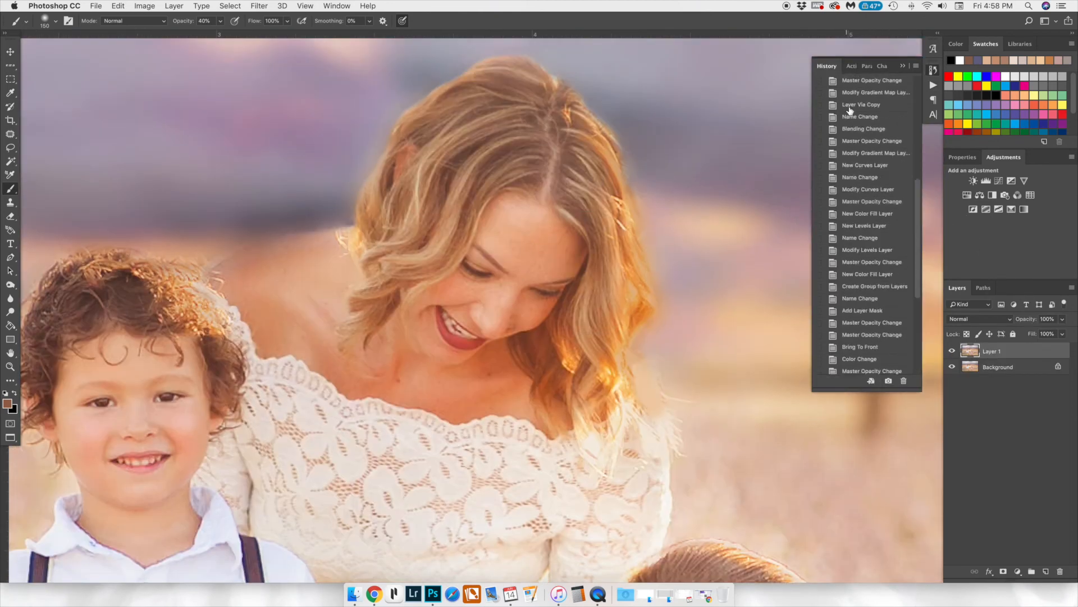
Step: Try to brush the original image back around the mother's hair with the History Brush at 30% opacity
scroll(868, 337, up, 10)
key(3)
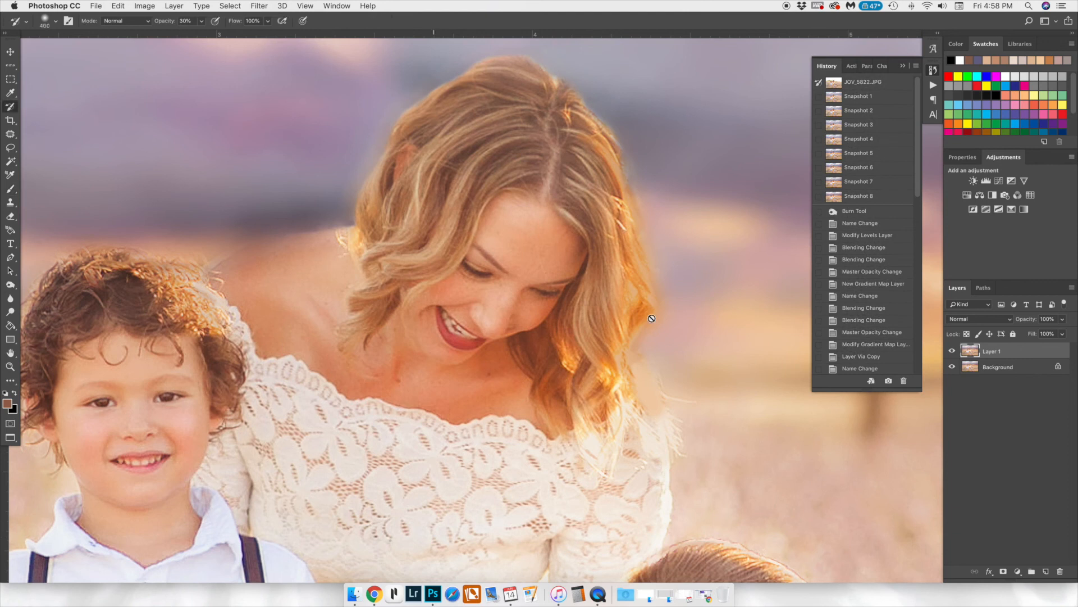
click(334, 240)
click(618, 199)
Step: Compare the original photo with the first history snapshot, then return to the latest smoothed state
click(860, 82)
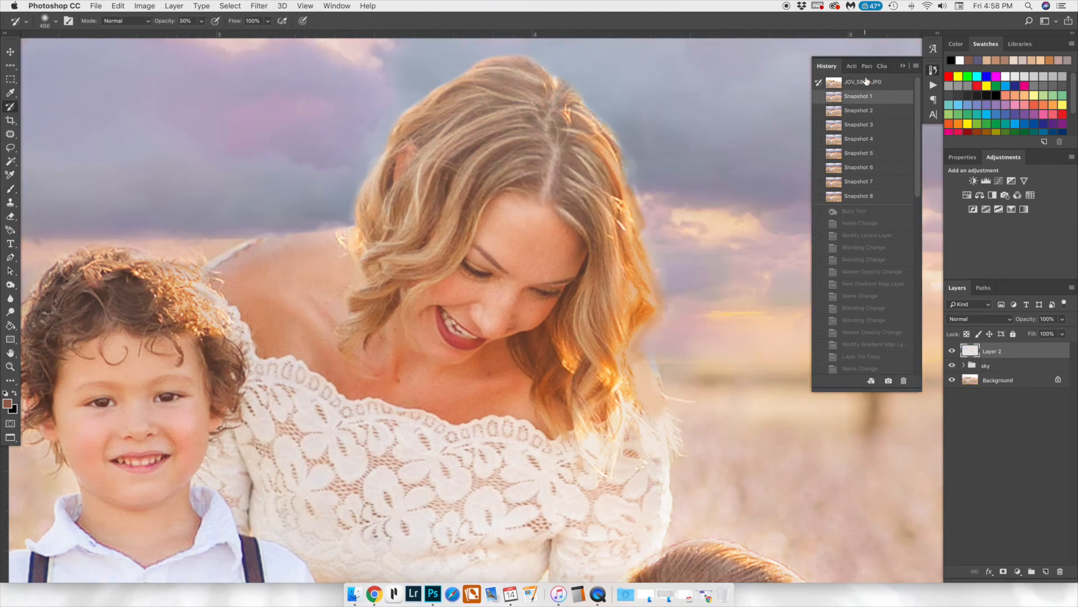
click(868, 97)
click(868, 84)
click(868, 99)
scroll(883, 228, down, 10)
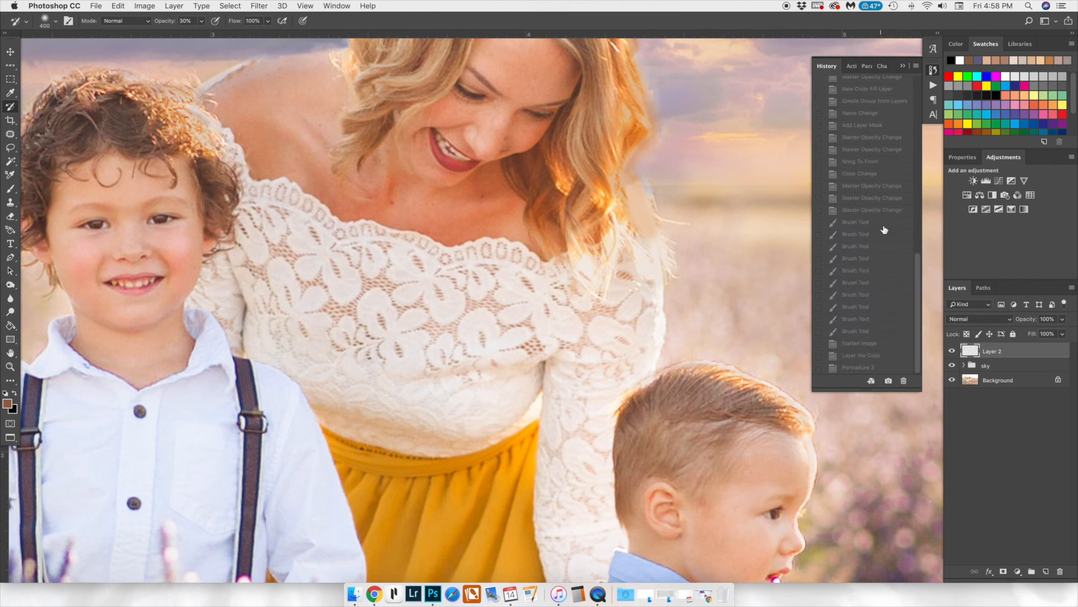
click(867, 368)
Step: Set Snapshot 3 as the History Brush source, compare Snapshot 8 with the original, and return to the latest Portraiture state
scroll(853, 224, up, 10)
click(819, 96)
click(859, 195)
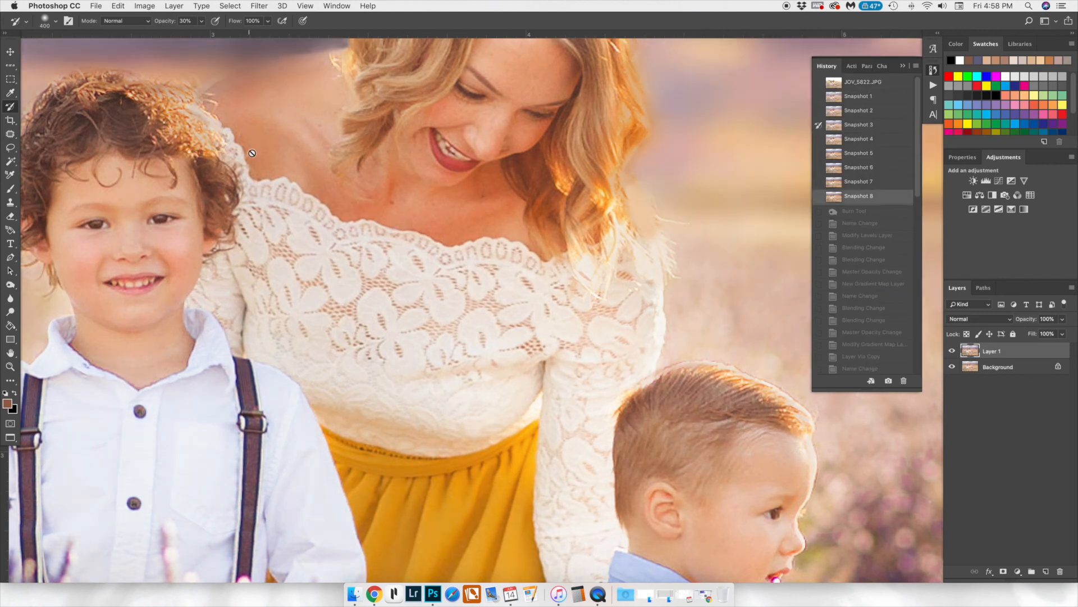
click(859, 84)
scroll(890, 200, down, 10)
click(865, 368)
Step: Clean up the upper edge of the mother's bare shoulder with the Clone Stamp at 80% opacity, sampling nearby skin
scroll(430, 250, up, 4)
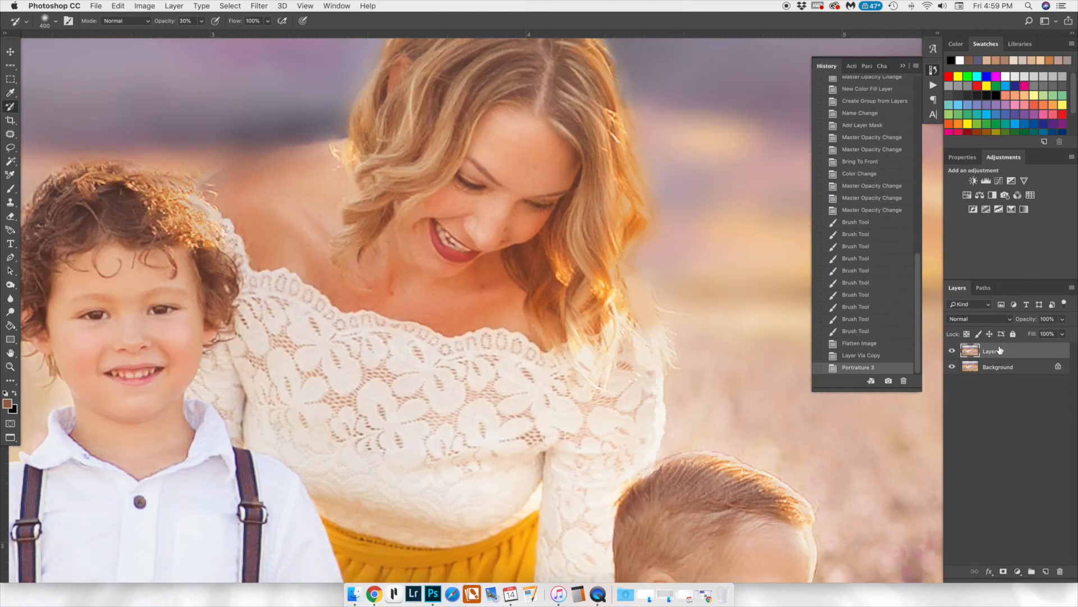
key(s)
scroll(410, 225, down, 4)
scroll(344, 205, up, 10)
scroll(344, 206, down, 5)
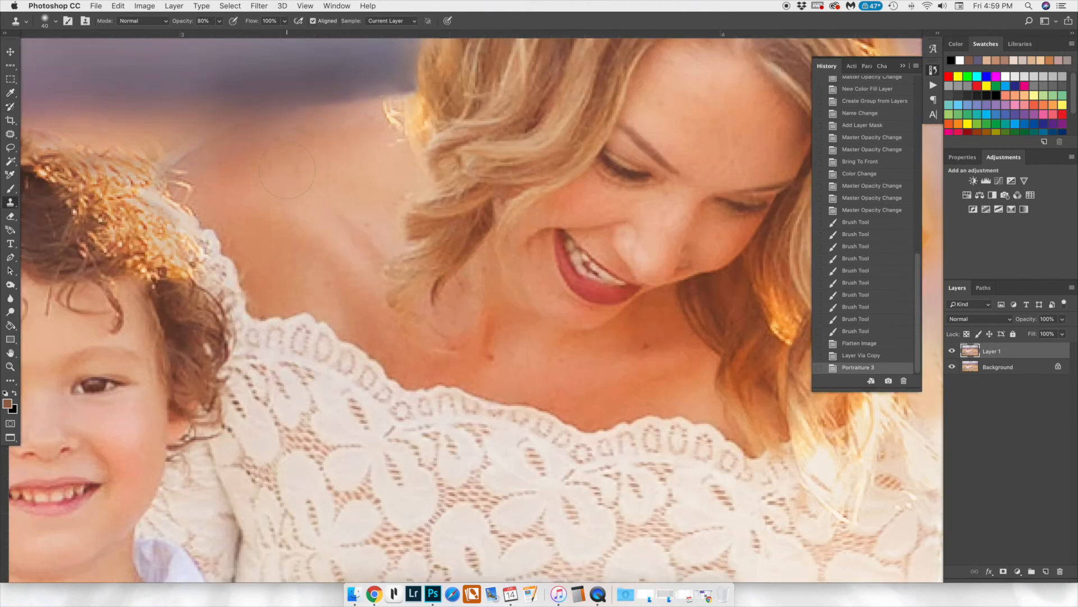
alt+click(357, 158)
mouse_move(327, 138)
mouse_down()
mouse_move(211, 179)
mouse_move(328, 130)
mouse_move(306, 122)
mouse_move(207, 151)
mouse_move(369, 114)
mouse_up()
scroll(369, 114, up, 3)
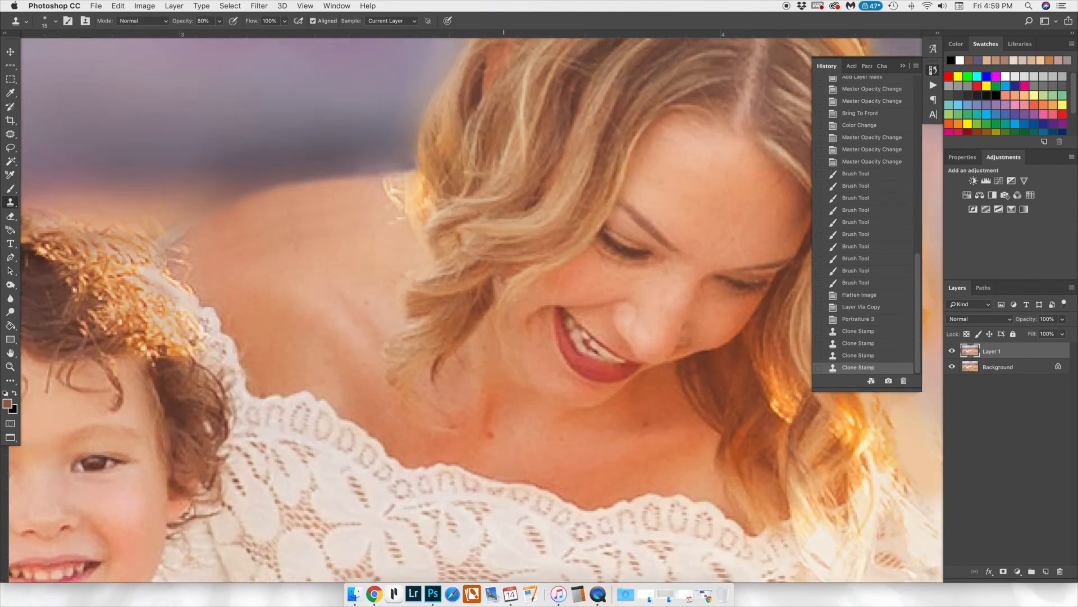
Step: Patch the uneven halo along the outer edge of the mother's hair with clean blurred background
scroll(498, 289, down, 3)
scroll(498, 288, right, 6)
scroll(498, 288, left, 3)
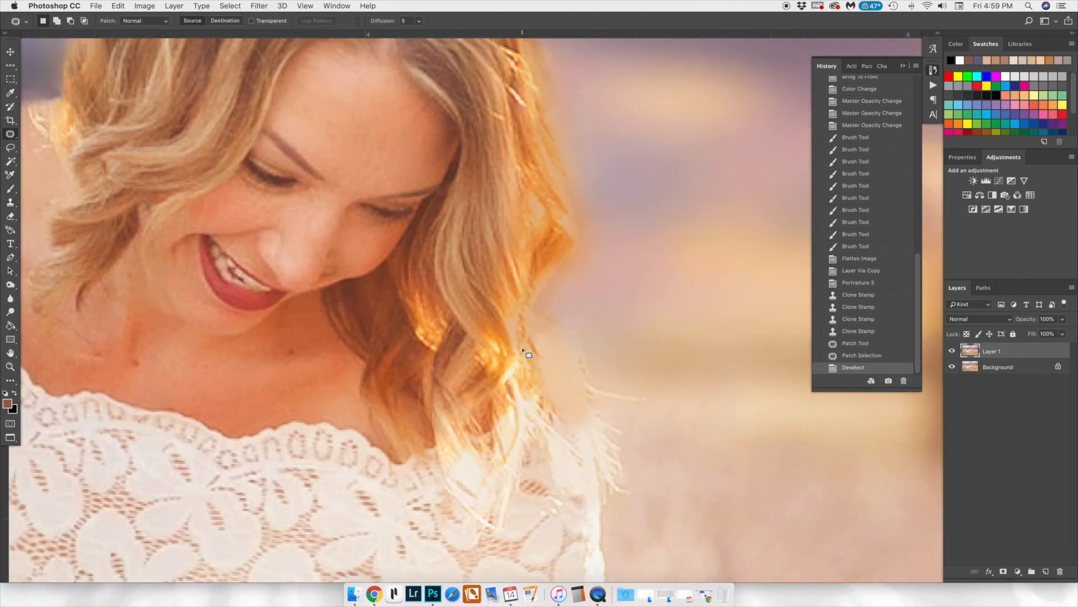
drag(560, 375, 493, 348)
key(super+d)
mouse_move(588, 352)
mouse_down()
mouse_move(574, 337)
mouse_move(595, 393)
mouse_up()
mouse_move(580, 383)
mouse_down()
mouse_move(561, 366)
mouse_move(562, 266)
mouse_up()
key(super+d)
drag(581, 330, 589, 350)
drag(576, 344, 624, 320)
key(super+d)
Step: Patch the stray hair wisps beside the mother's sleeve below her curls
drag(623, 386, 642, 408)
drag(611, 444, 649, 522)
key(super+d)
mouse_move(620, 392)
mouse_down()
mouse_move(650, 410)
mouse_move(684, 504)
mouse_up()
key(super+d)
Step: Record the retouched portrait as a new history snapshot and switch to the Brush tool
scroll(684, 503, up, 5)
scroll(580, 427, down, 6)
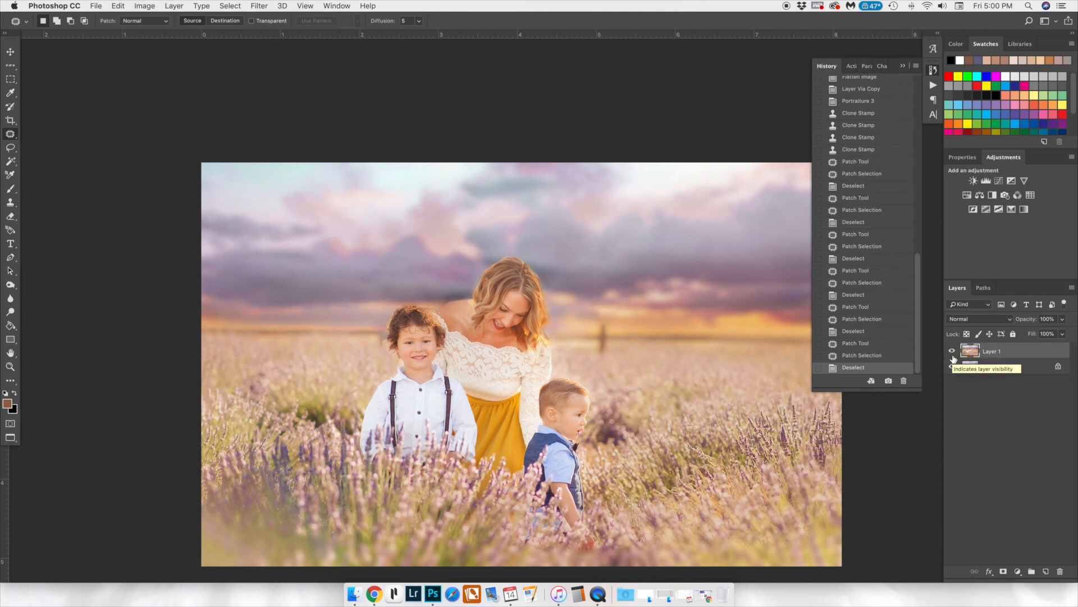
key(b)
scroll(856, 349, up, 10)
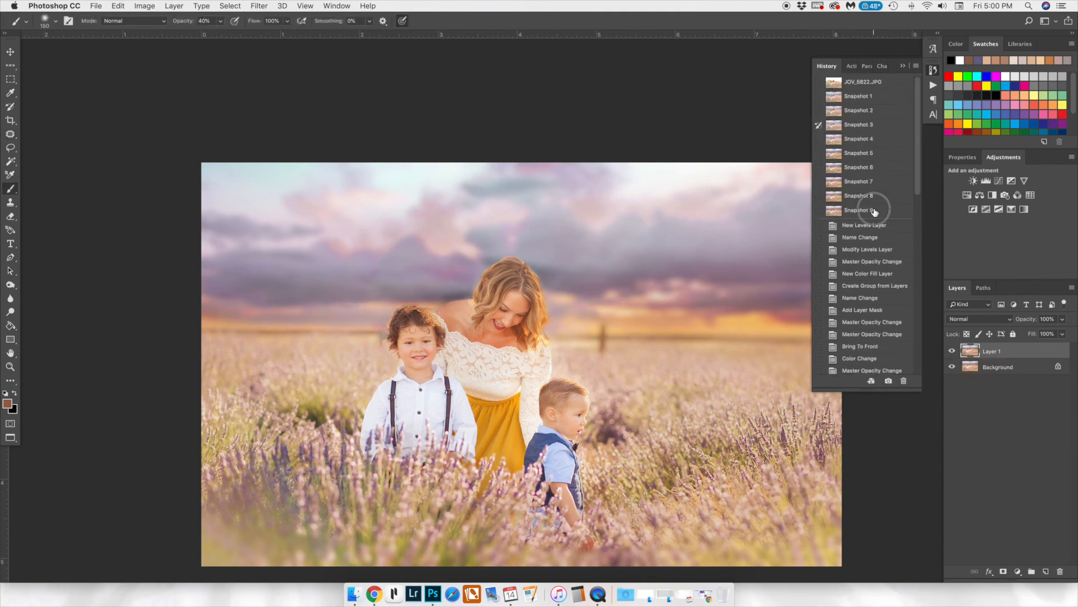
Step: Compare the original photo with the newest snapshot several times, ending on the finished edit
click(865, 81)
click(873, 209)
click(865, 81)
click(876, 210)
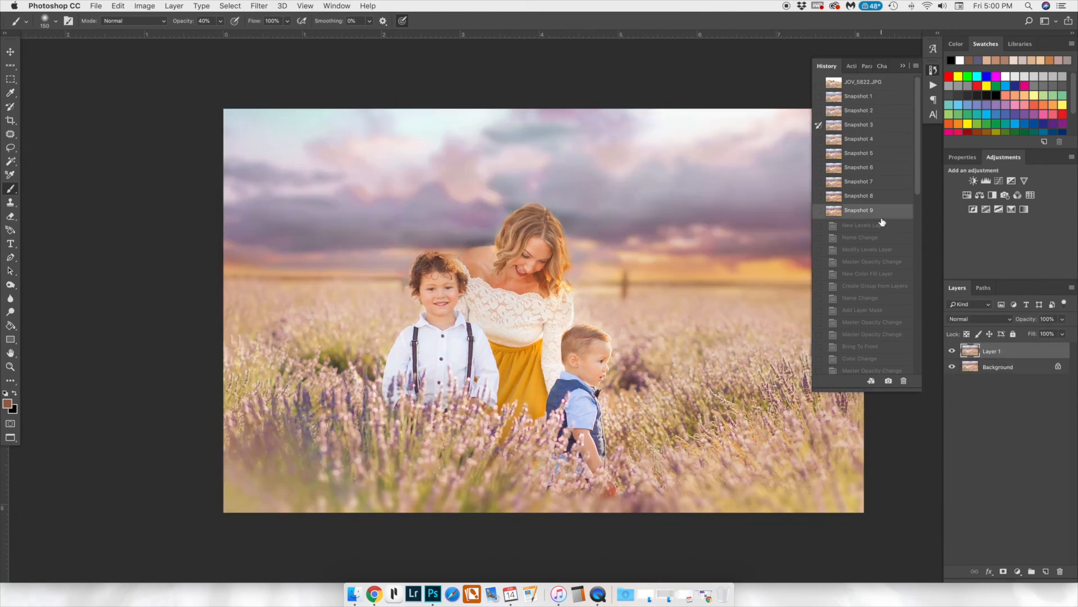
click(952, 352)
click(865, 81)
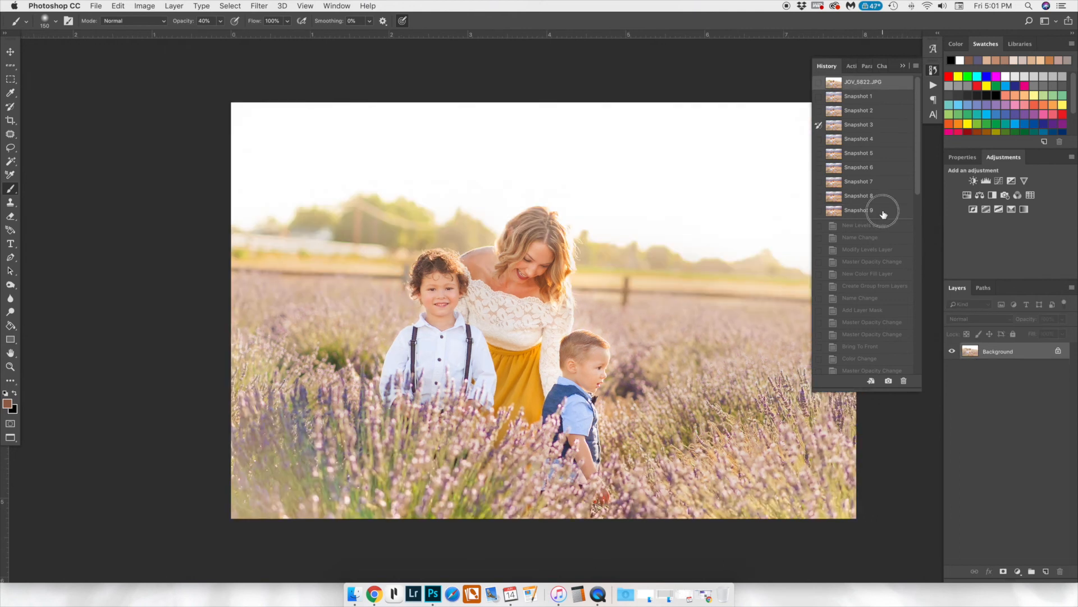
click(884, 212)
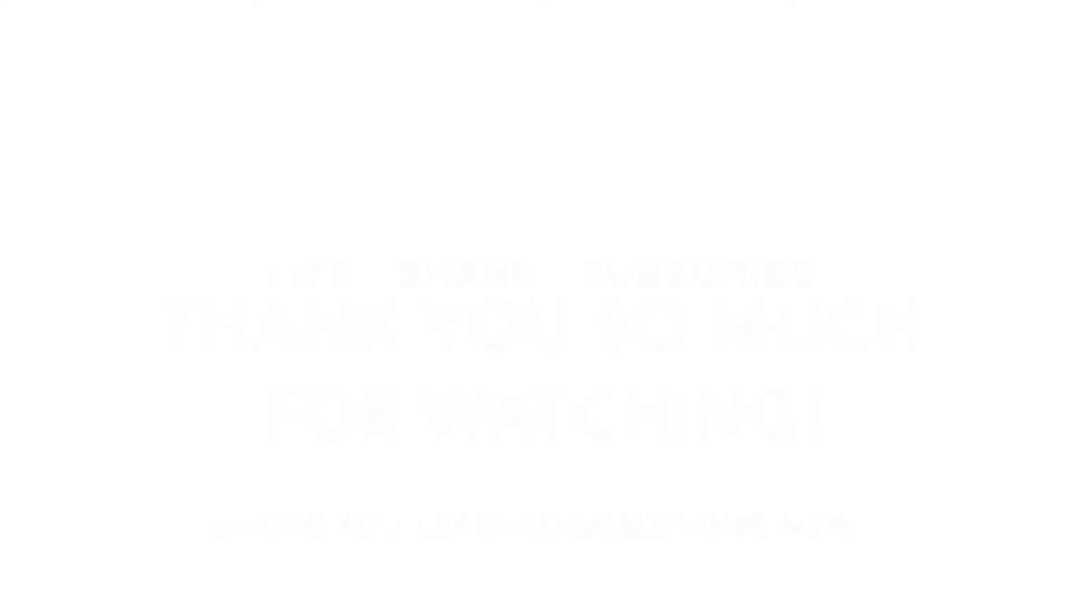